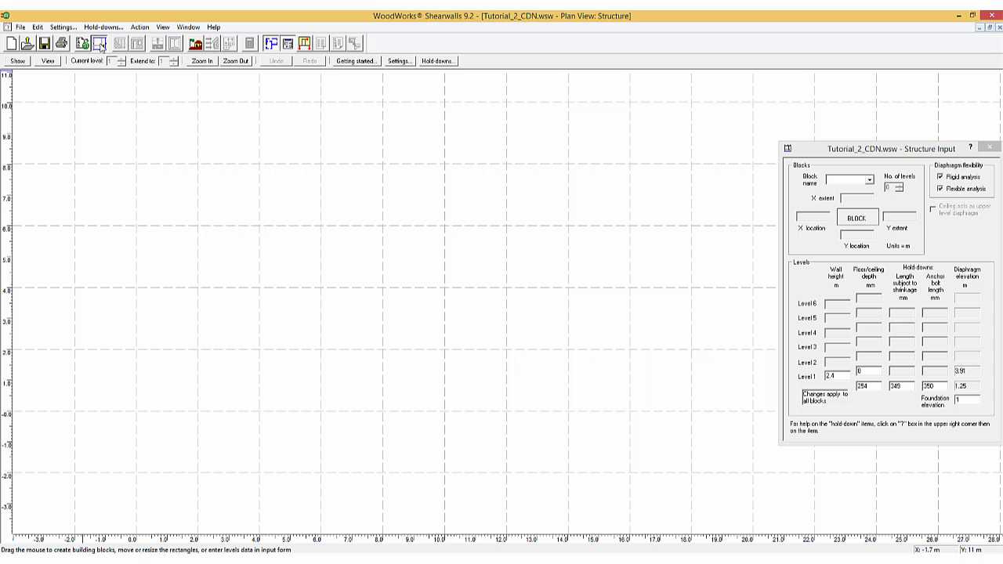
Close the Structure Input panel and bring up the Settings dialog on its Design tab
left_click(99, 45)
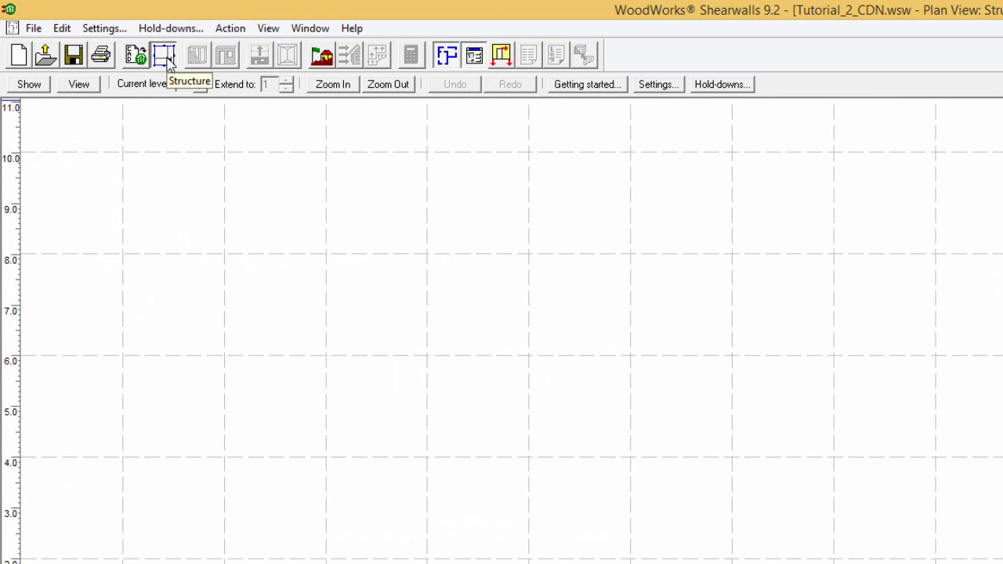
left_click(101, 27)
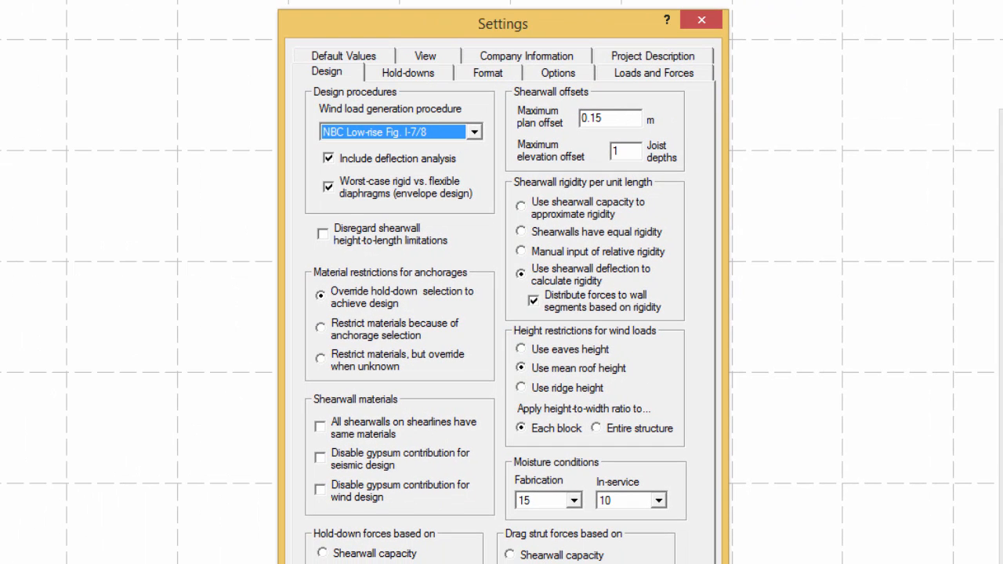
left_click(531, 63)
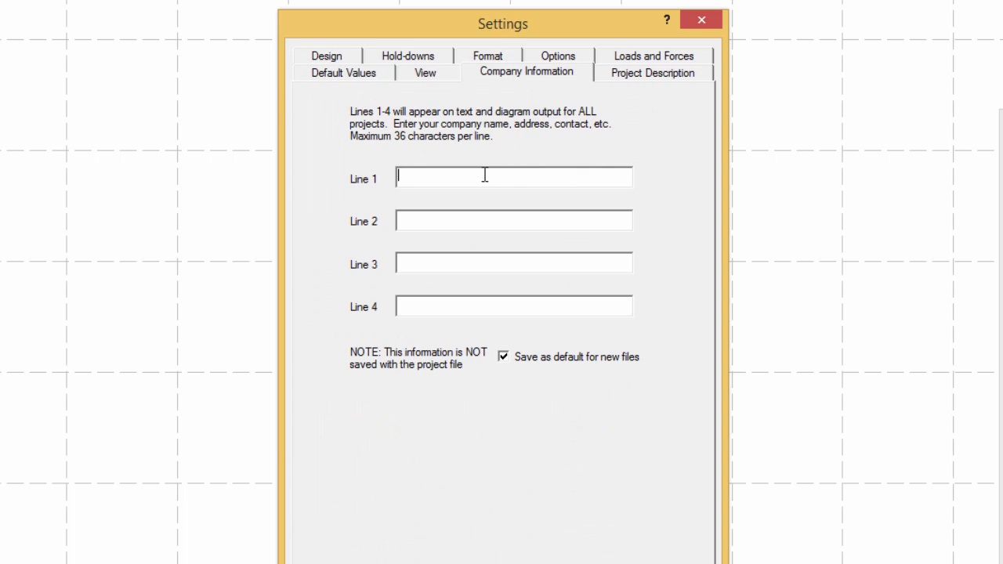
type("WoodWorks Software")
key("Tab")
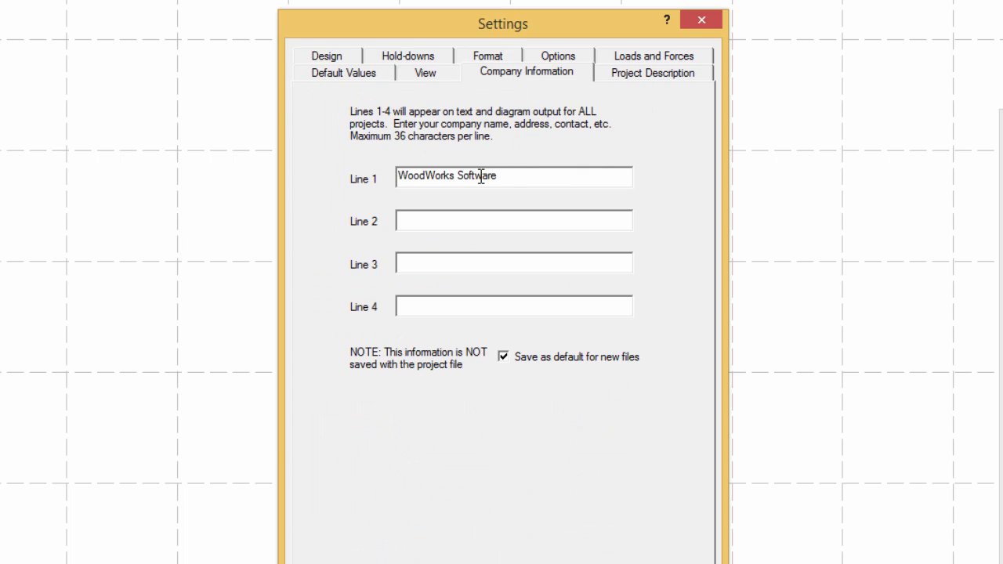
type("1-800-844-1275")
key("Tab")
type("http://cwc.ca/woodworks-software/")
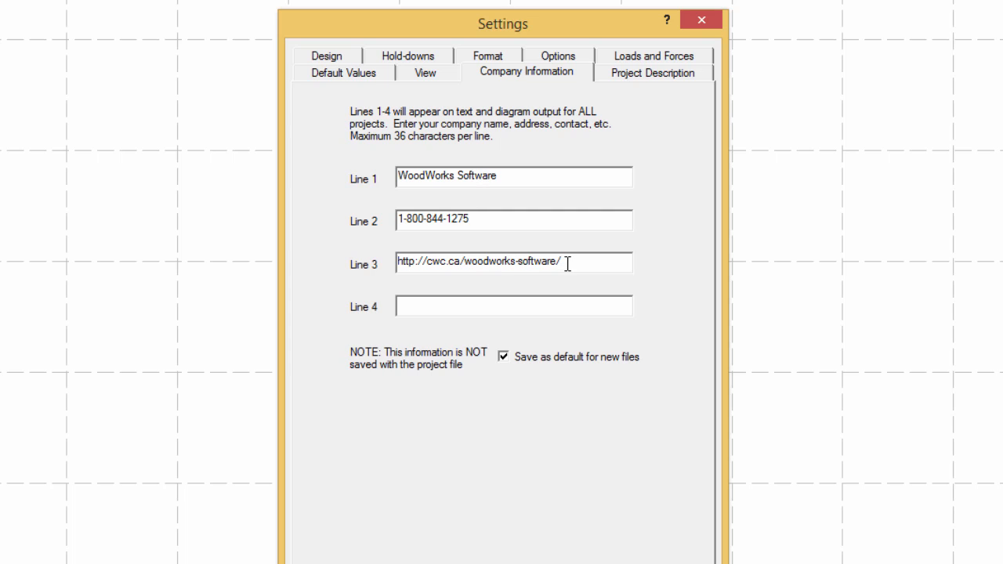
Enter project description lines 'Advanced Tutorial - Importing a CADTwo-Storey Building' and 'Automatically Generated Loads'
left_click(651, 75)
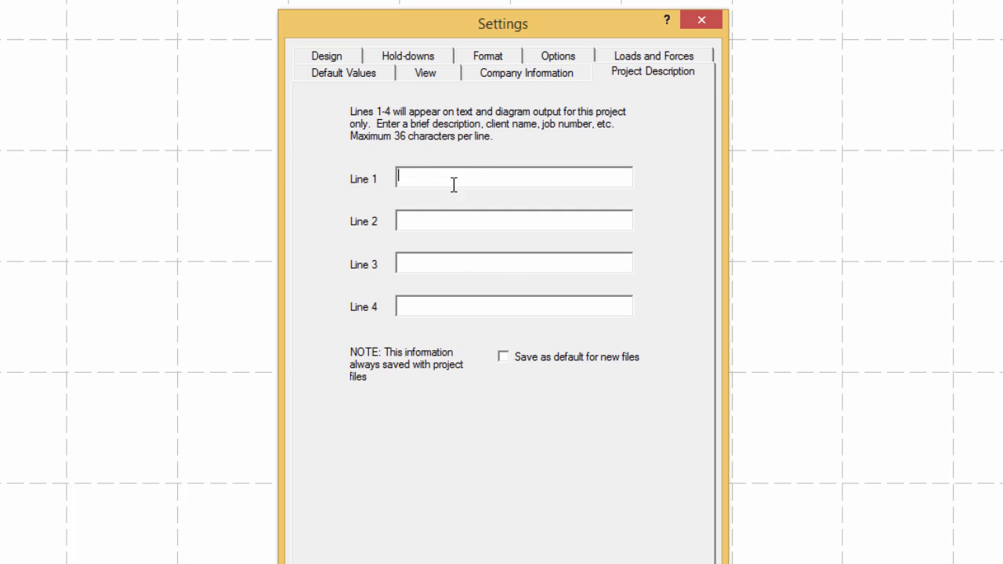
left_click(431, 177)
type("Advanced Tutorial - Importing a CAD")
type("Two-Storey Building")
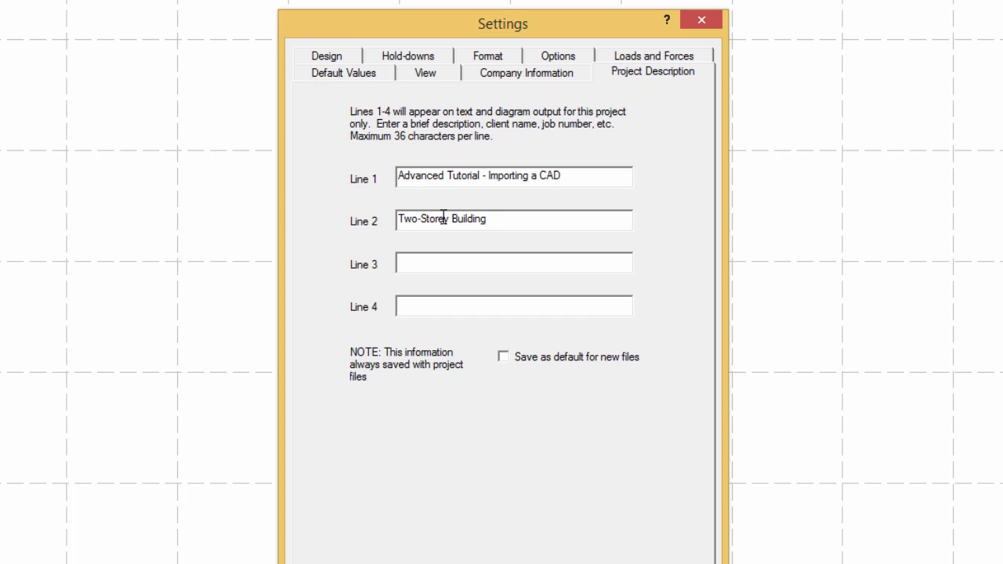
key("Tab")
type("Automatically Generated Loads")
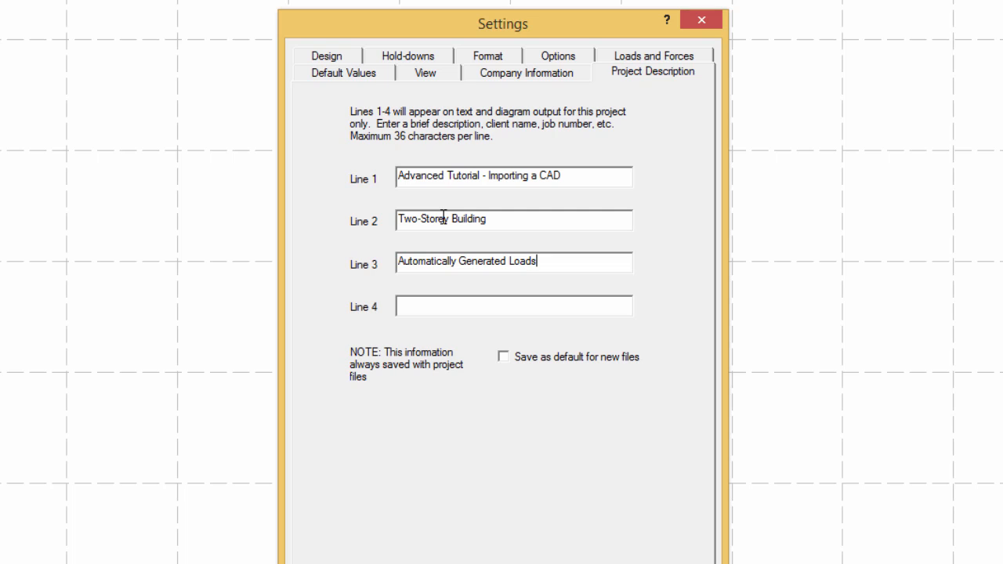
On the View settings, set the viewing Y max to 22 and turn off gridline display
left_click(433, 75)
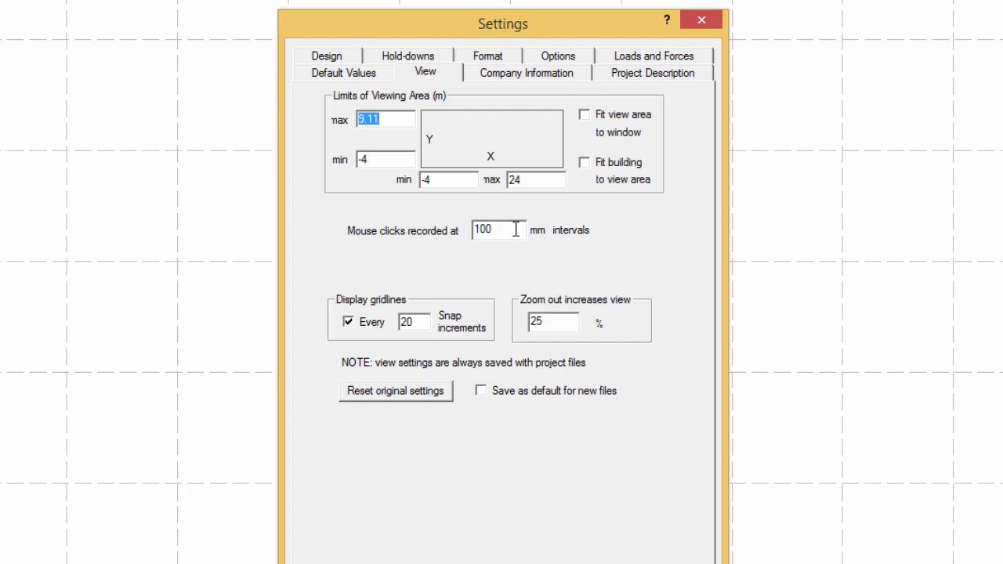
left_click_drag(514, 229, 476, 216)
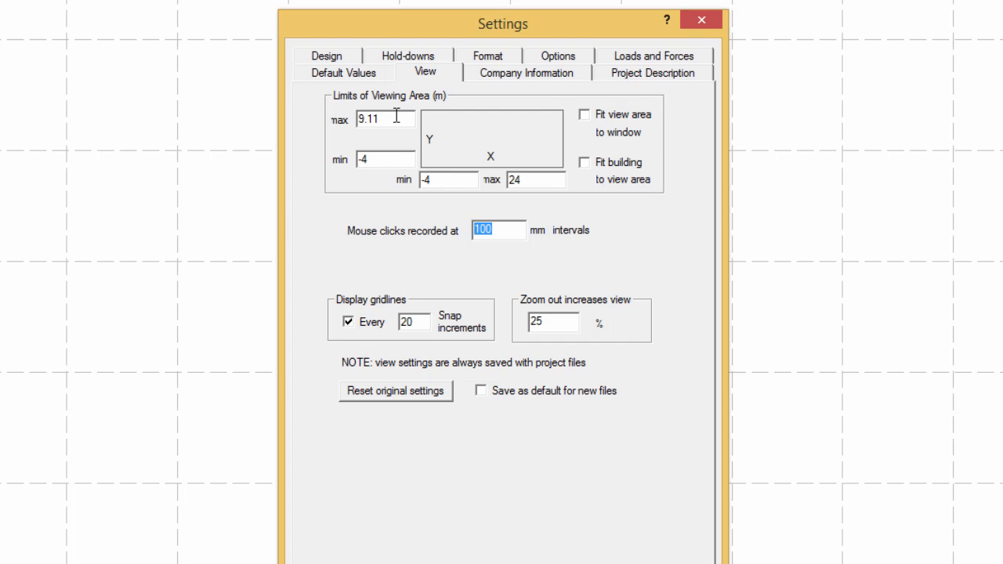
left_click_drag(395, 116, 310, 102)
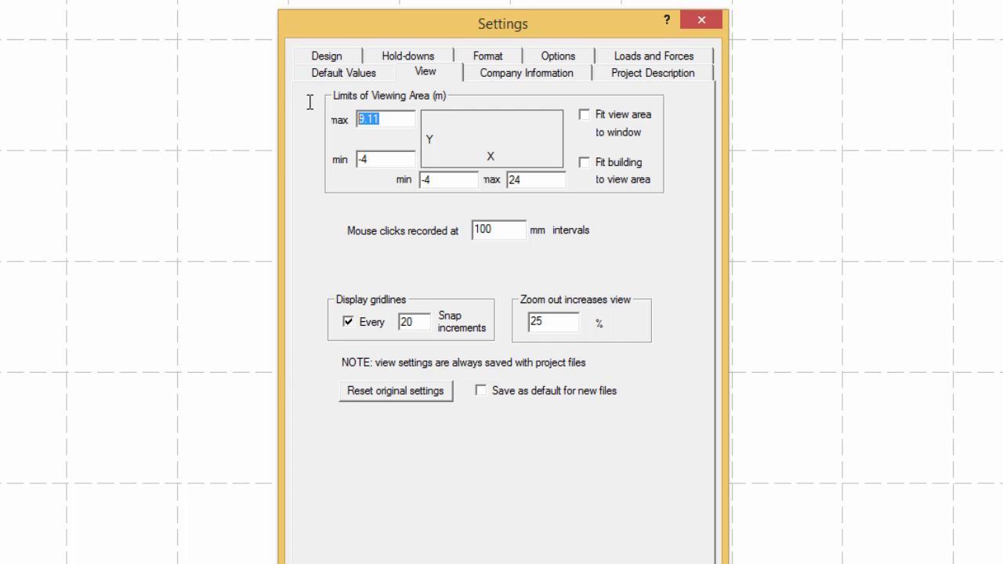
type("22")
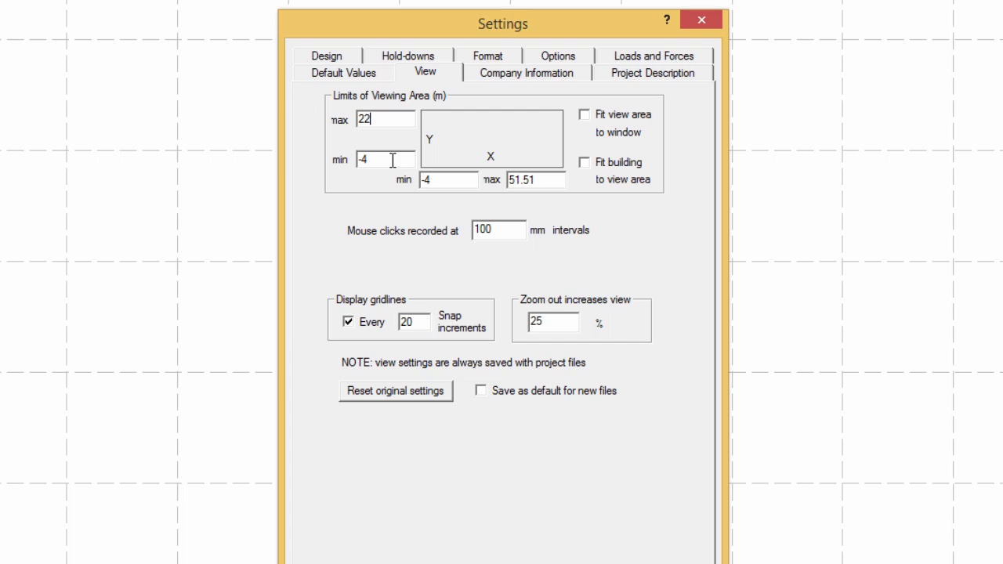
left_click(394, 160)
left_click(350, 323)
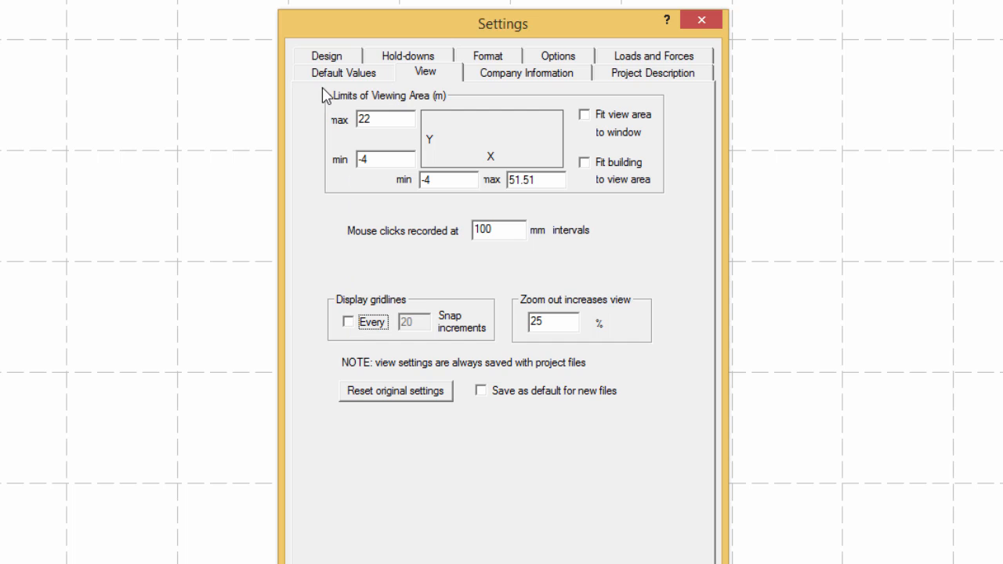
left_click(326, 57)
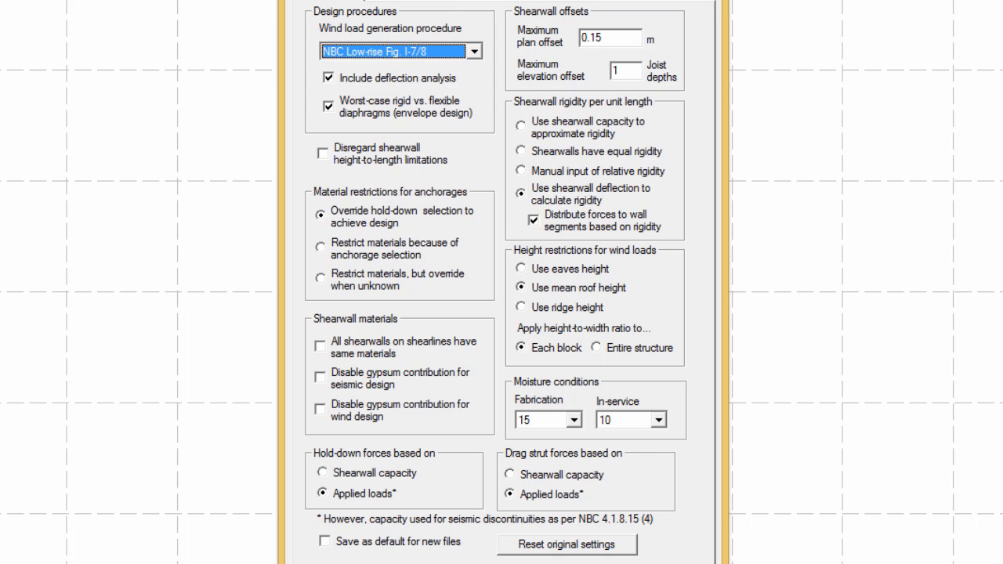
Choose NBC Fig. I-15 as the wind load generation procedure and apply the settings
left_click(398, 53)
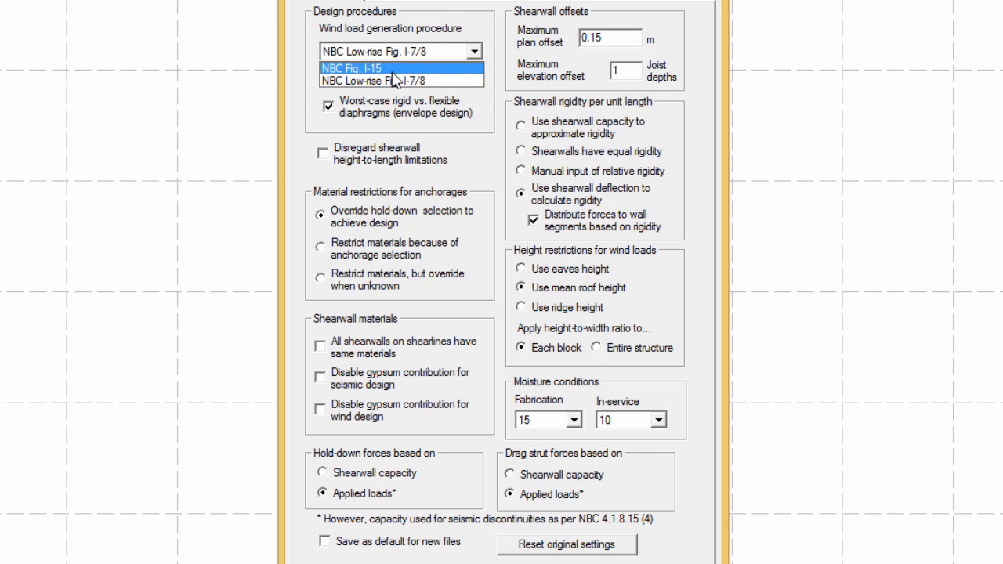
left_click(395, 70)
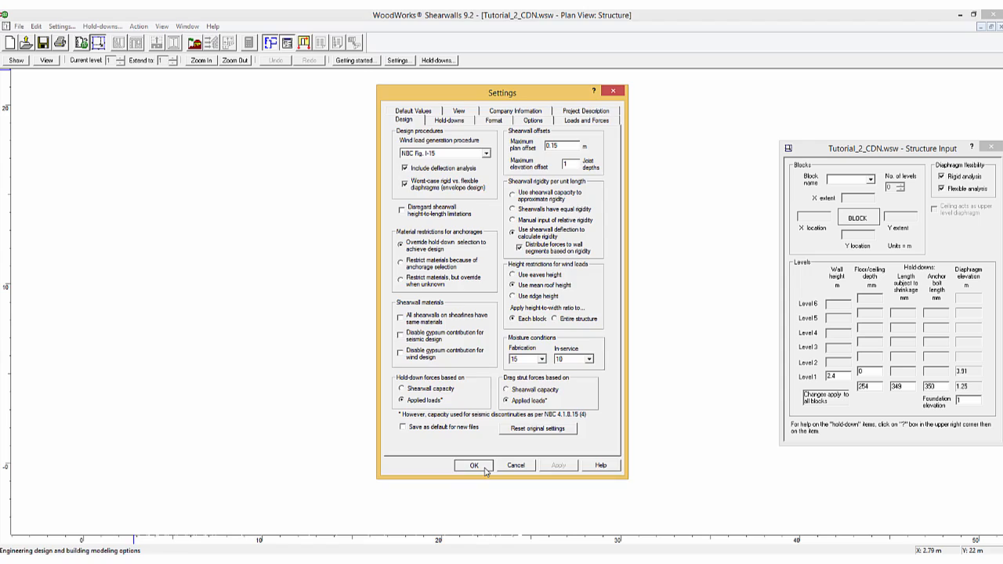
left_click(483, 468)
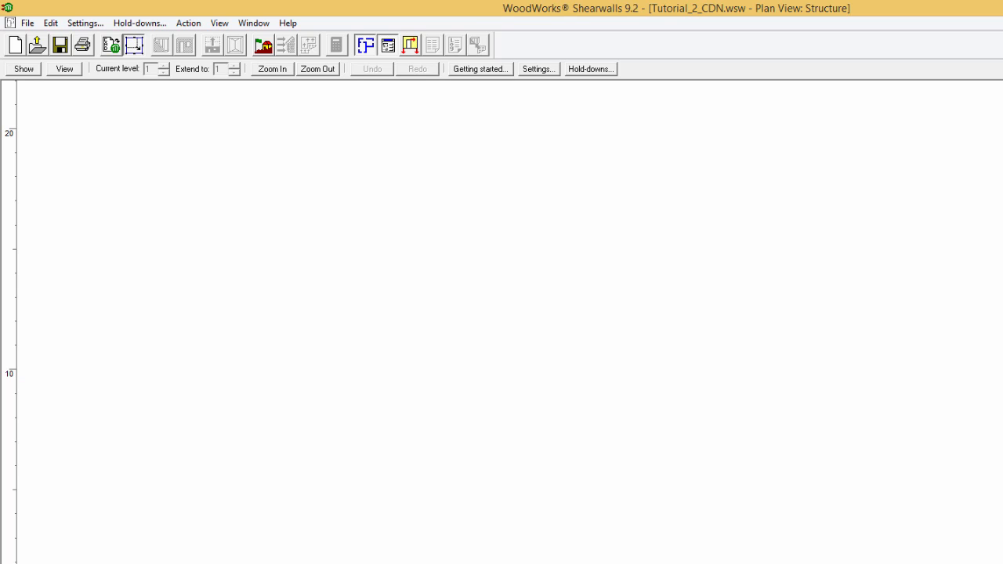
left_click(264, 51)
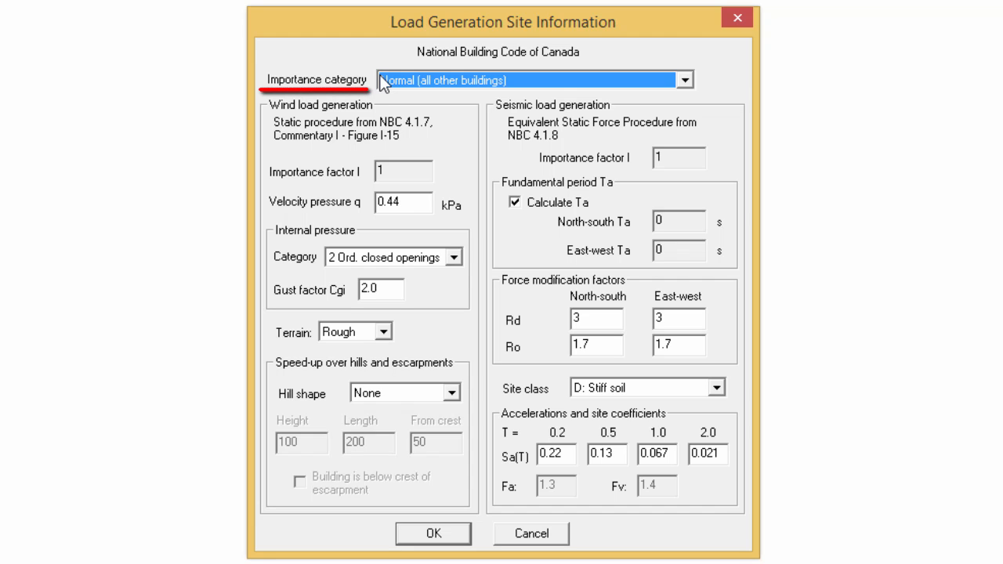
left_click(624, 79)
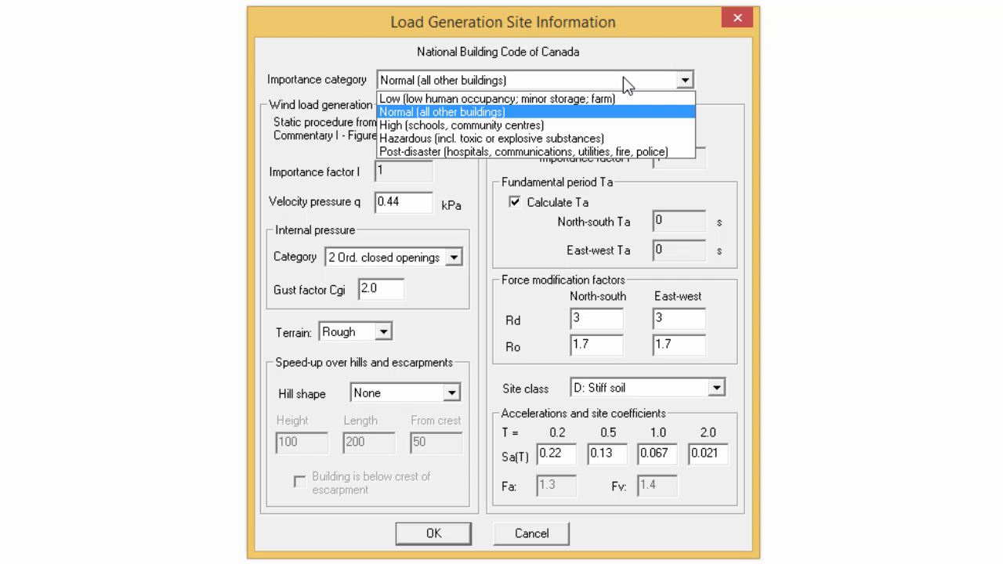
left_click(624, 80)
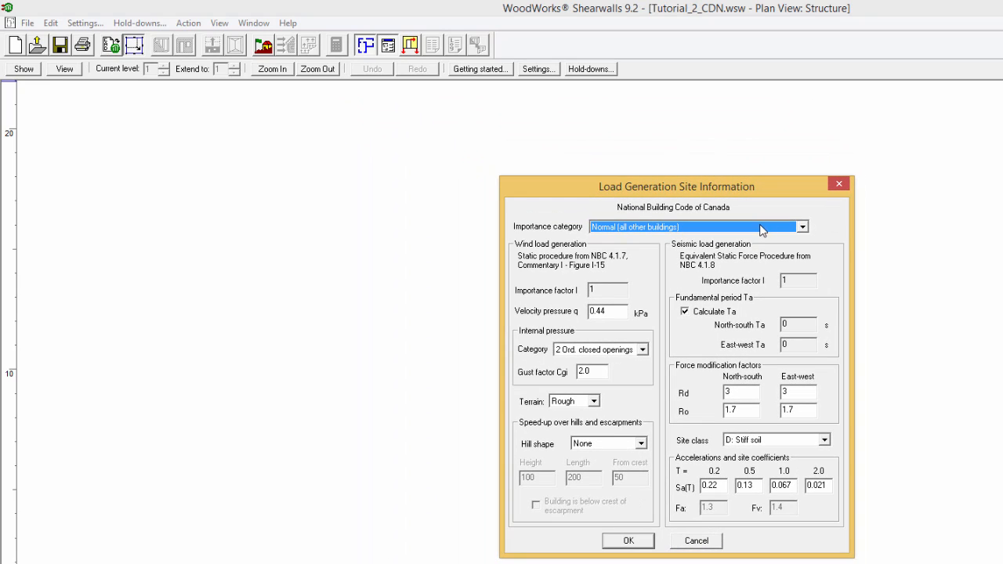
left_click(632, 542)
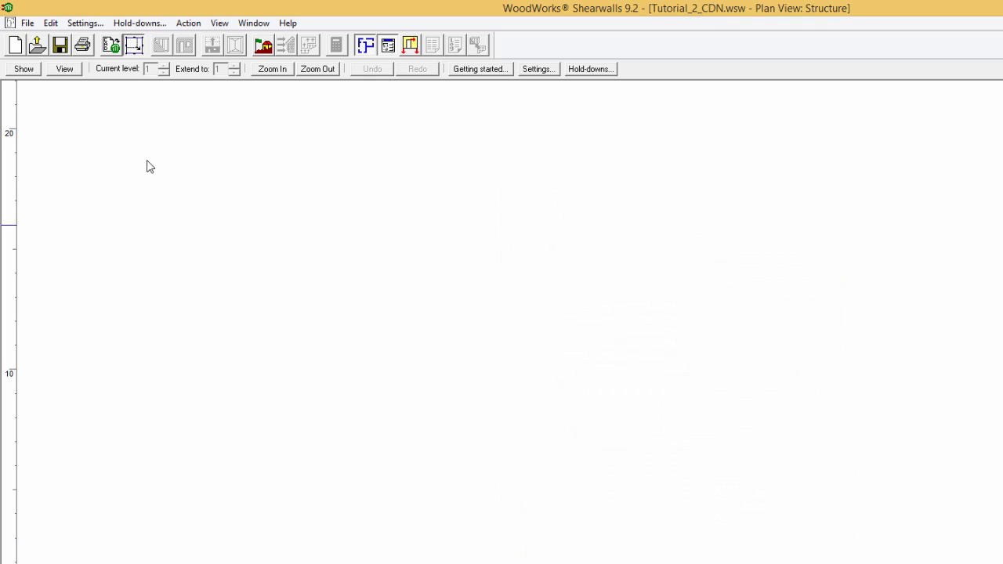
Review the default site values in Settings, then bring up Load Generation site information
left_click(83, 24)
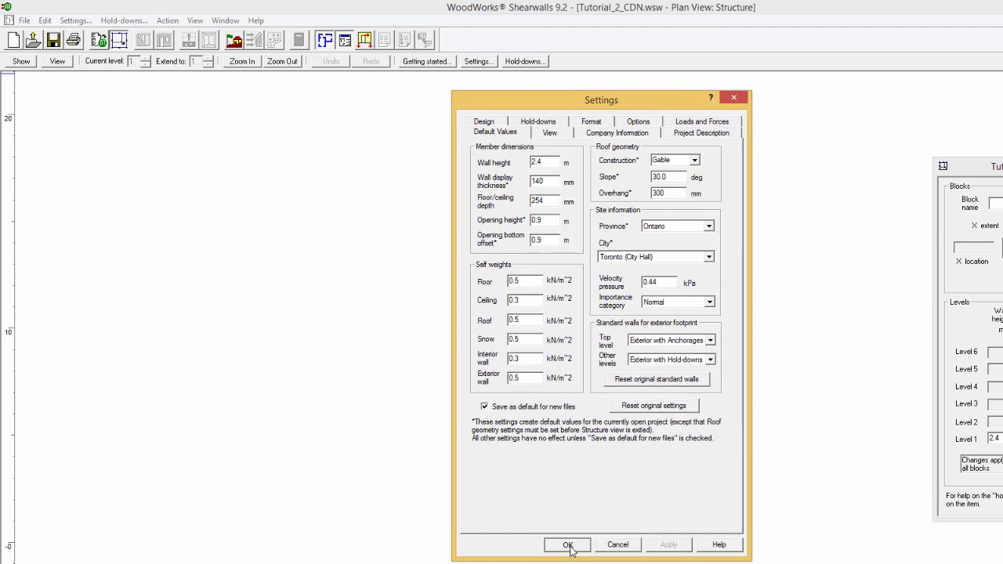
left_click(567, 545)
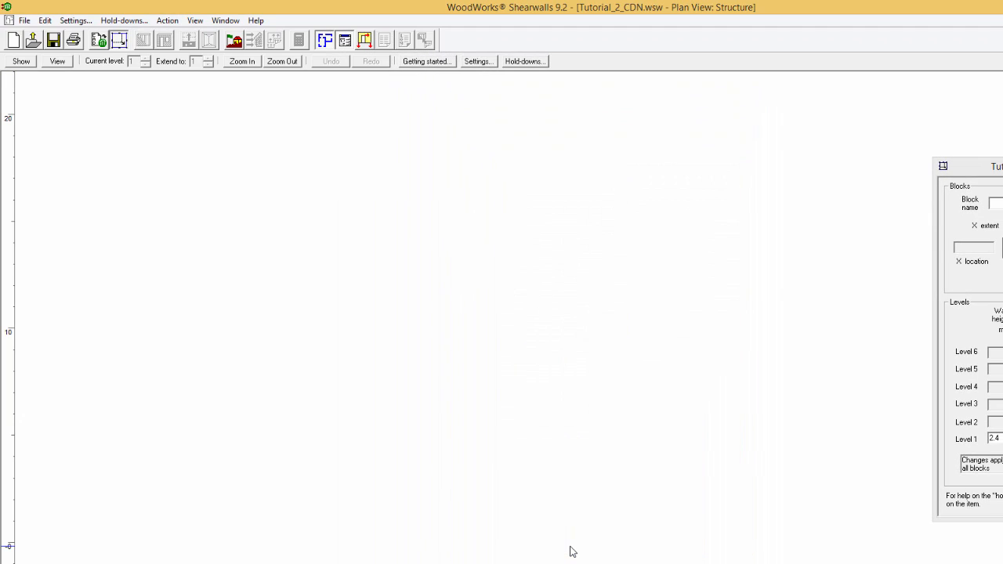
left_click(234, 41)
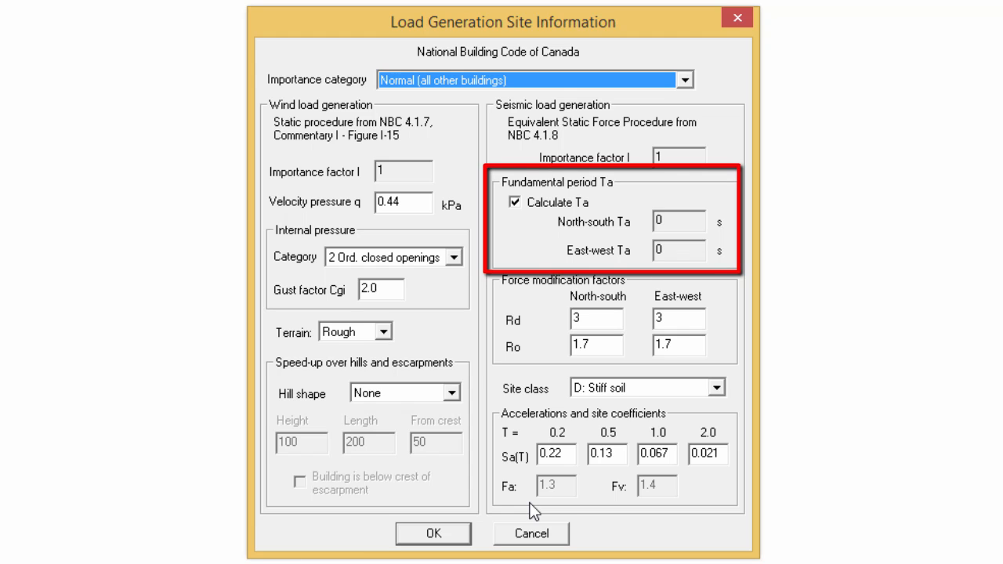
Try a manual Ta of 3 in both directions, accept the maximum, then restore automatic Ta calculation
left_click(514, 203)
left_click_drag(675, 222, 642, 222)
type("3")
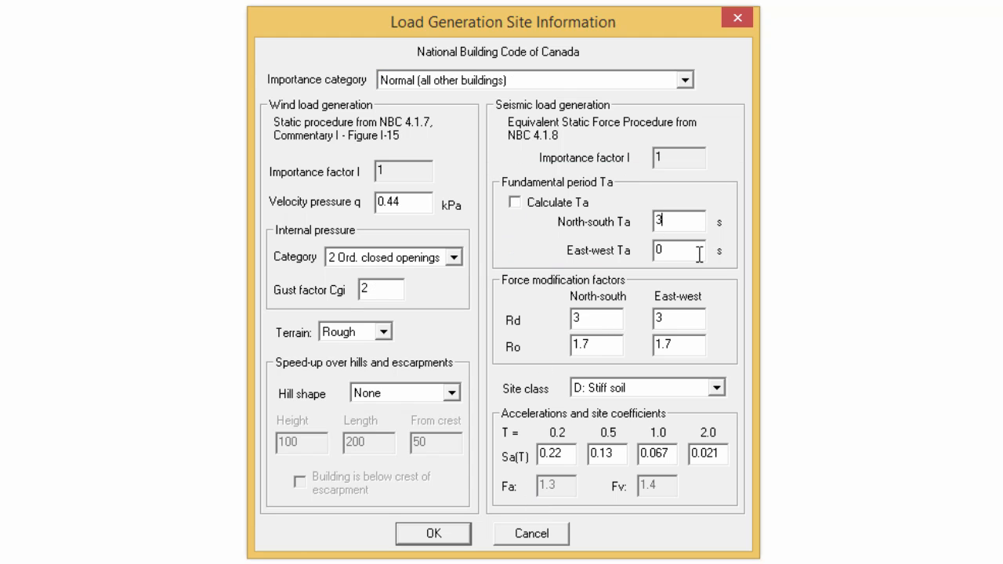
left_click_drag(698, 255, 634, 256)
type("3")
left_click(453, 539)
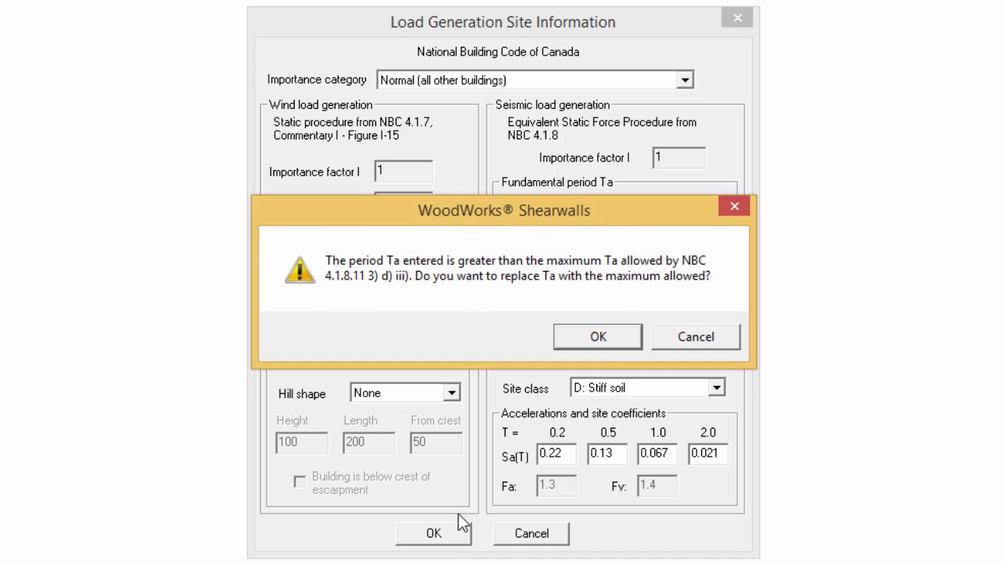
left_click(608, 336)
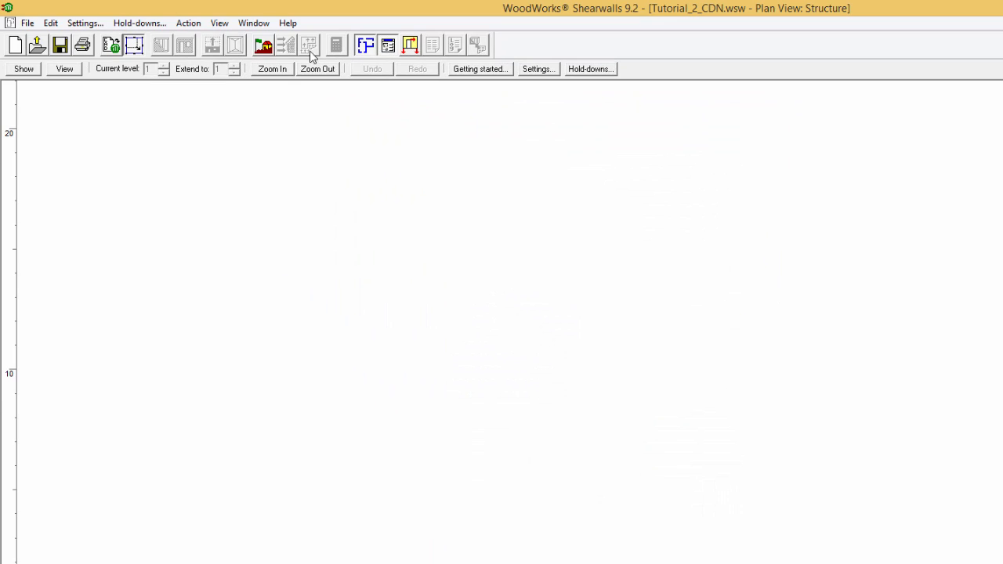
left_click(264, 47)
left_click(694, 311)
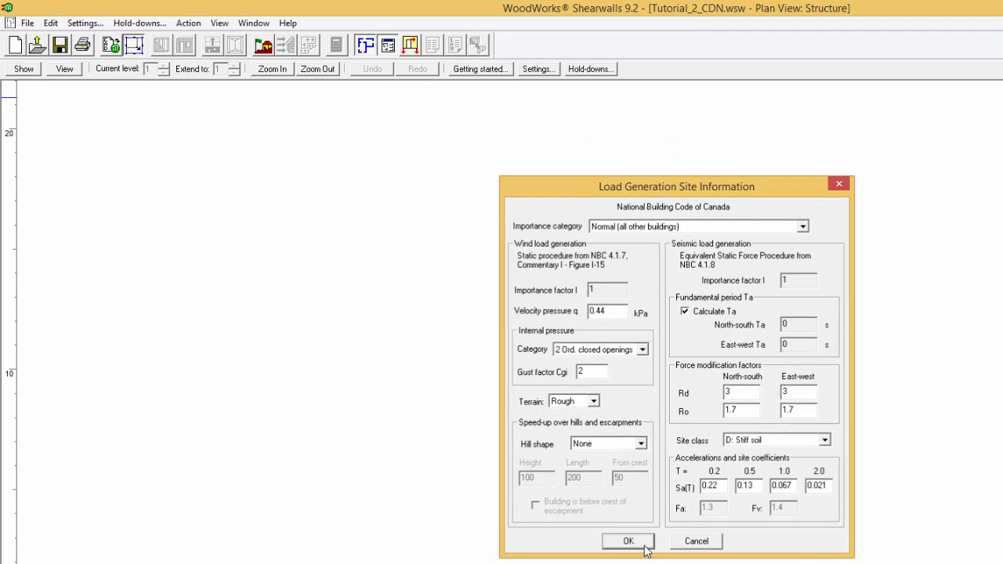
left_click(462, 539)
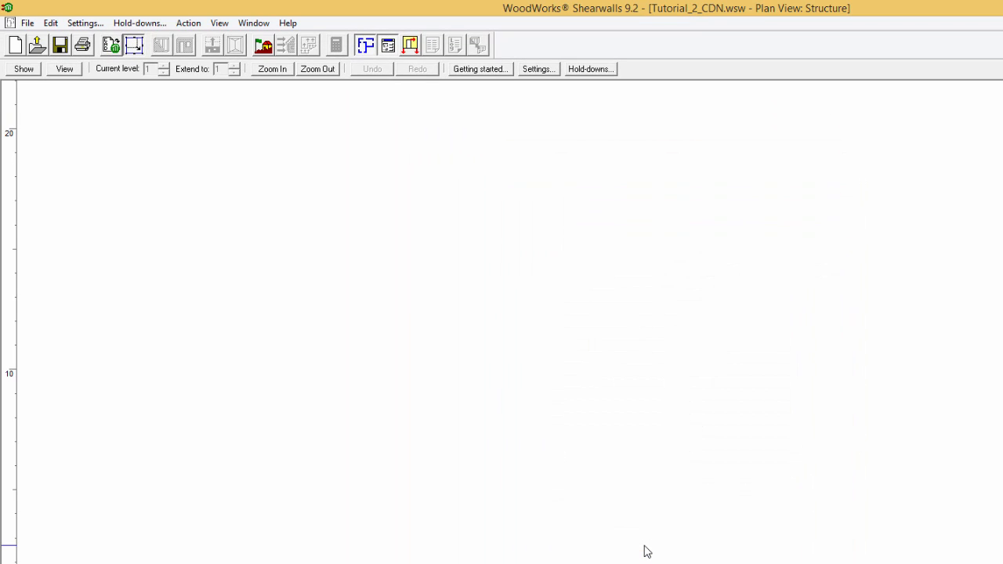
Start a CAD import with two levels and load example.wmf as the Level 1 drawing
left_click(112, 47)
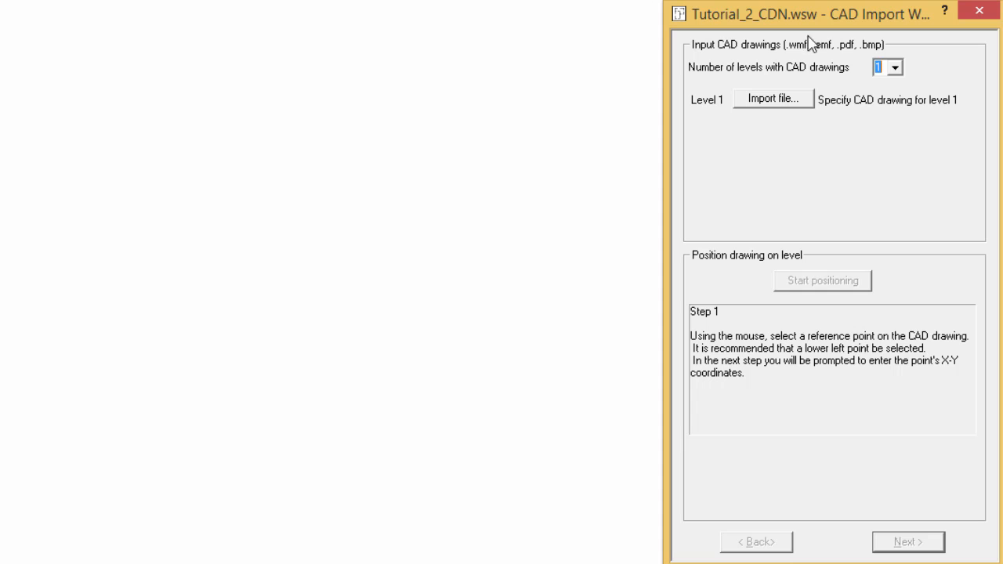
left_click(895, 69)
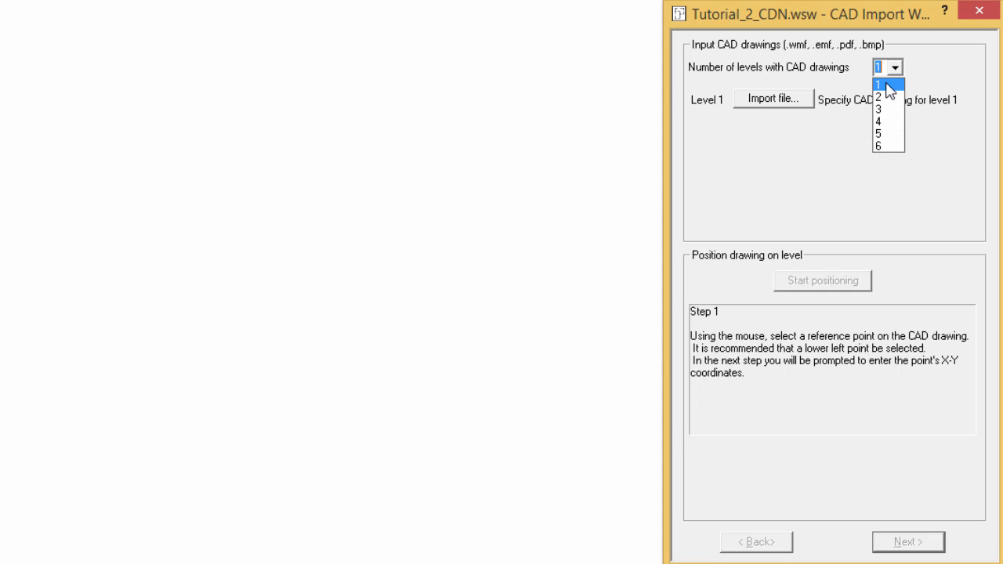
left_click(881, 97)
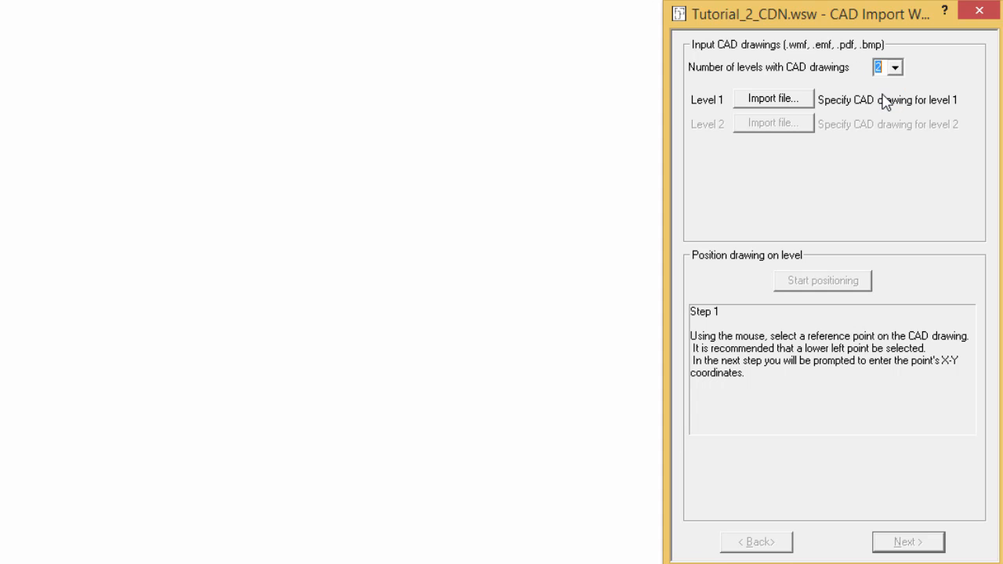
left_click(757, 102)
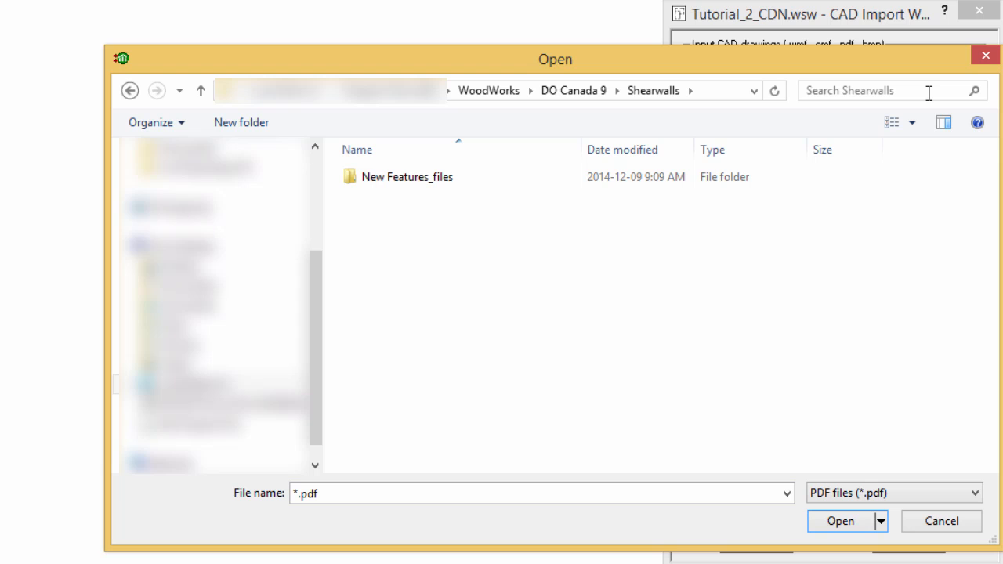
left_click(870, 499)
left_click(850, 512)
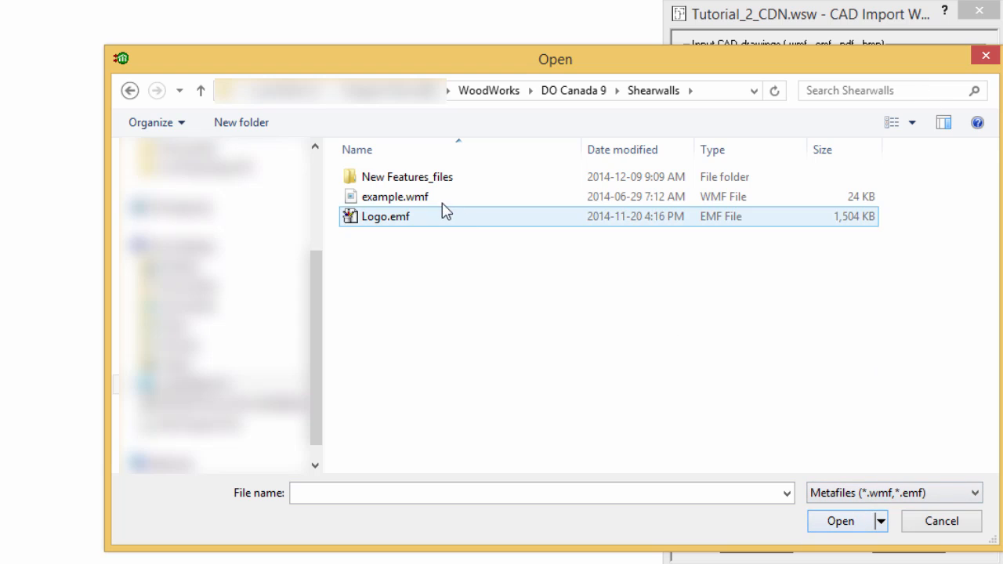
left_click(430, 201)
left_click(849, 525)
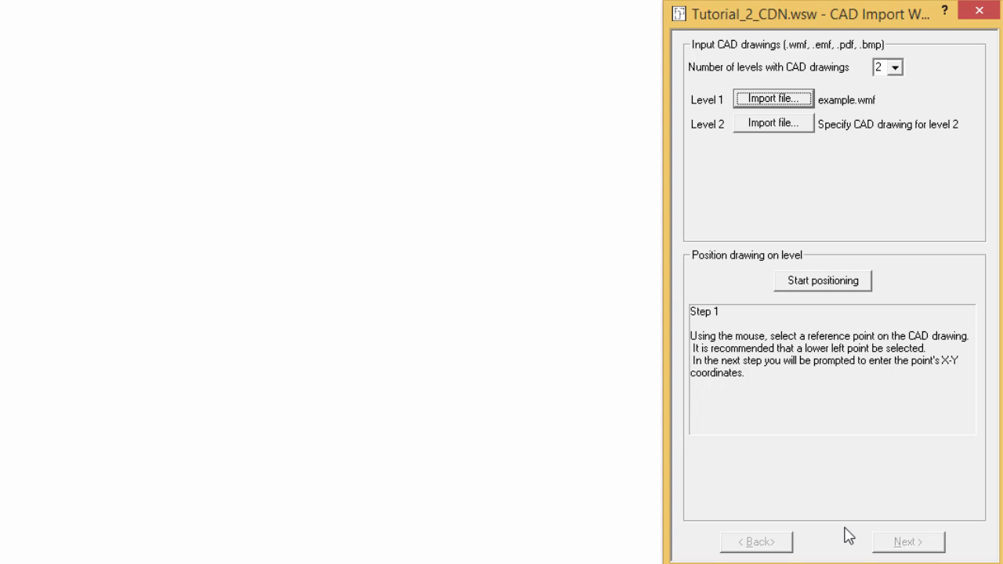
Load example.wmf as the Level 2 drawing from the Metafiles filter
left_click(785, 127)
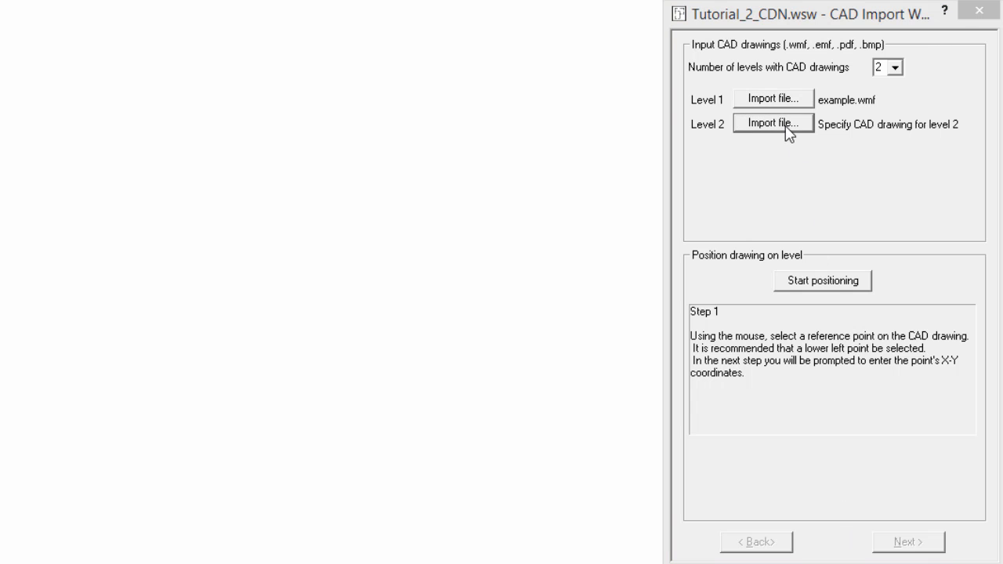
left_click(861, 496)
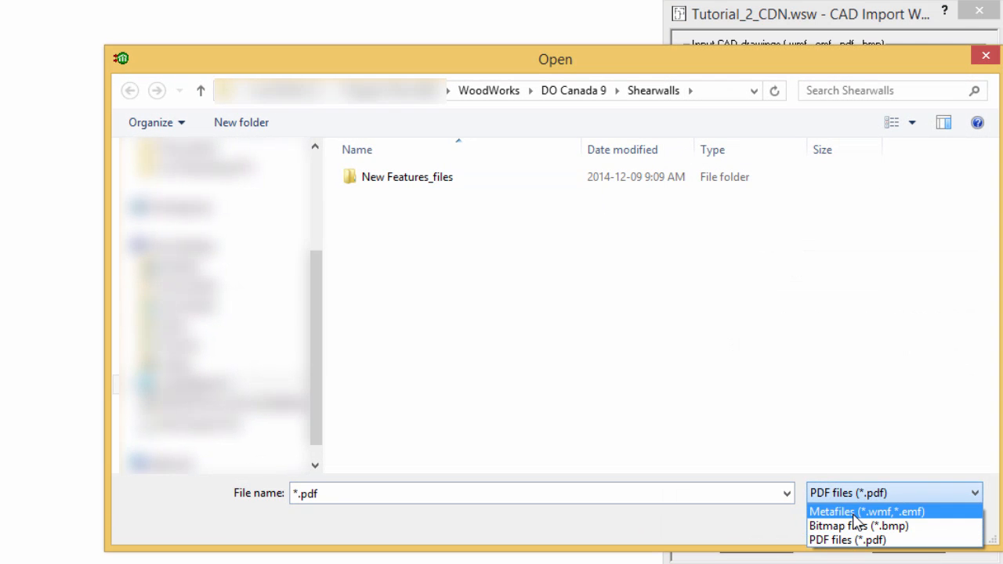
left_click(854, 517)
left_click(431, 206)
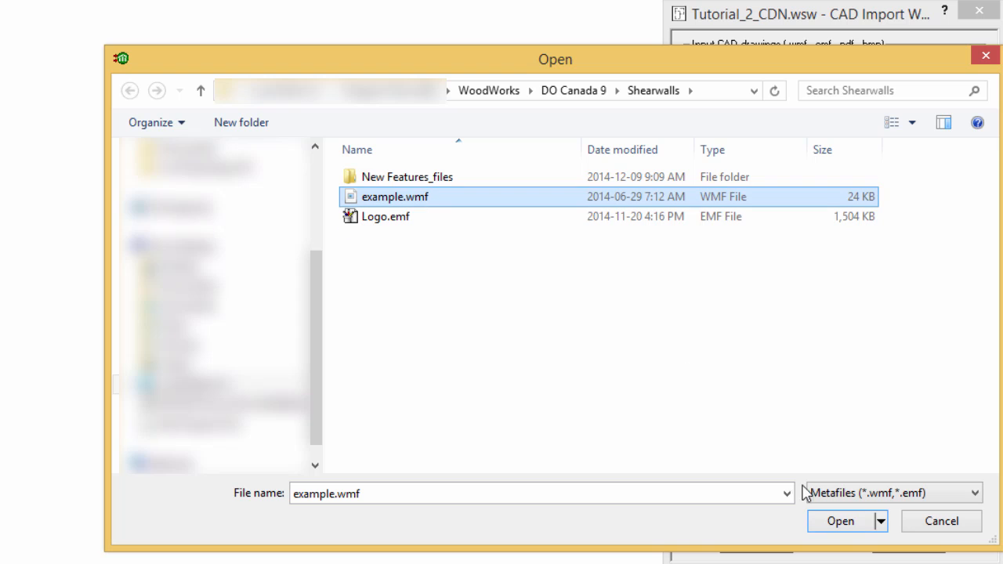
left_click(839, 522)
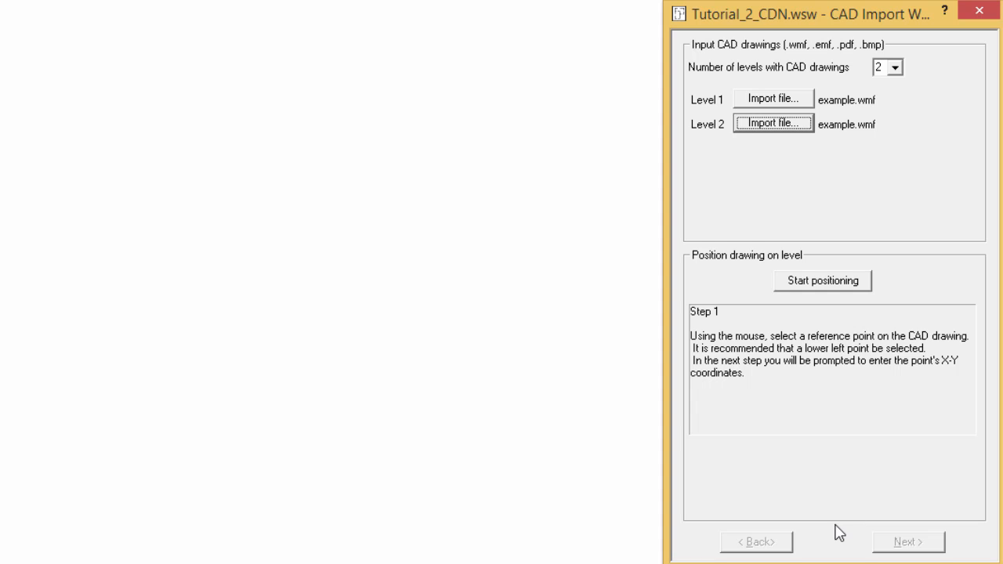
Scale Level 1 using the lower-left and lower-right wall corners as reference points 6.1 m apart
left_click(825, 290)
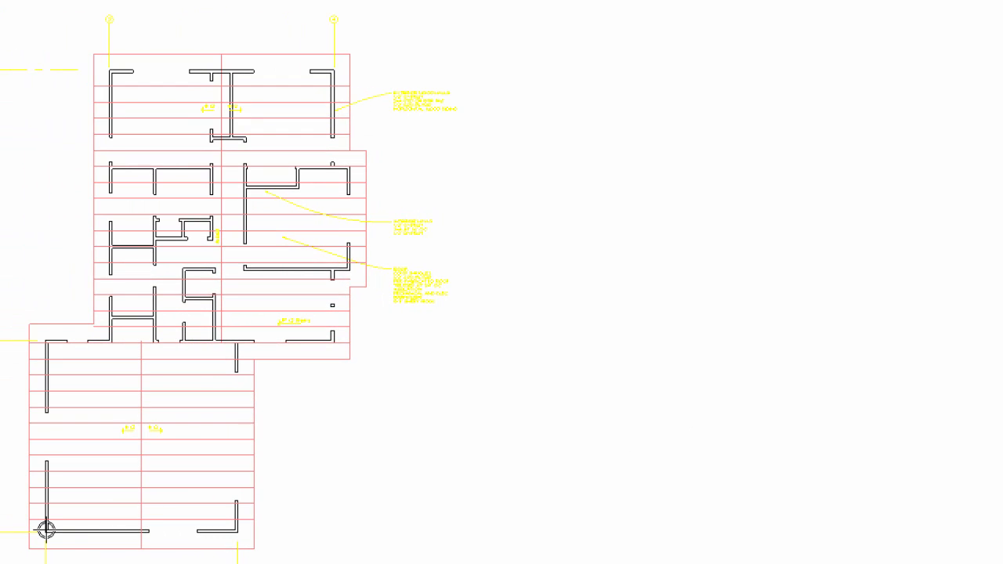
left_click(46, 529)
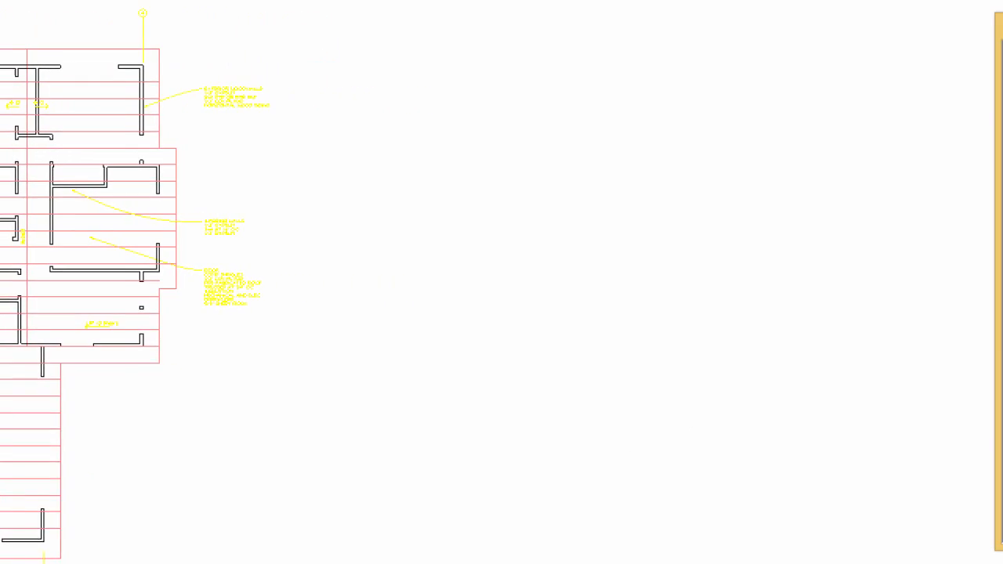
left_click(922, 546)
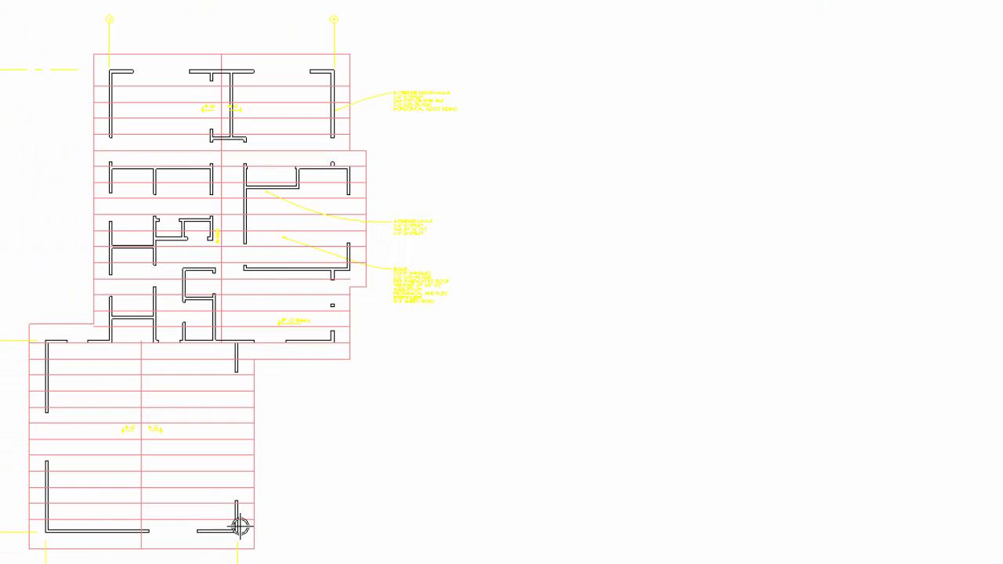
left_click(235, 530)
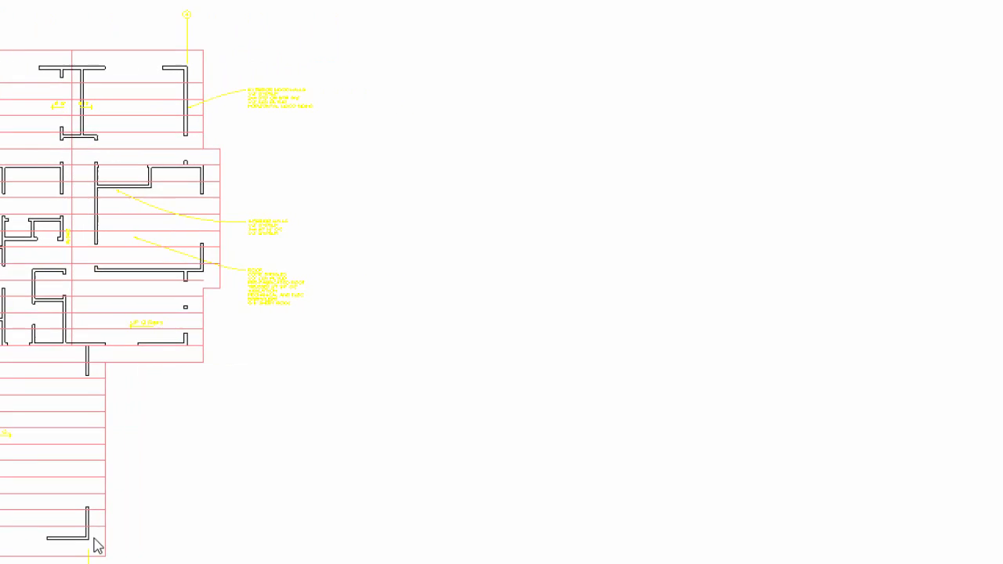
type("6.1")
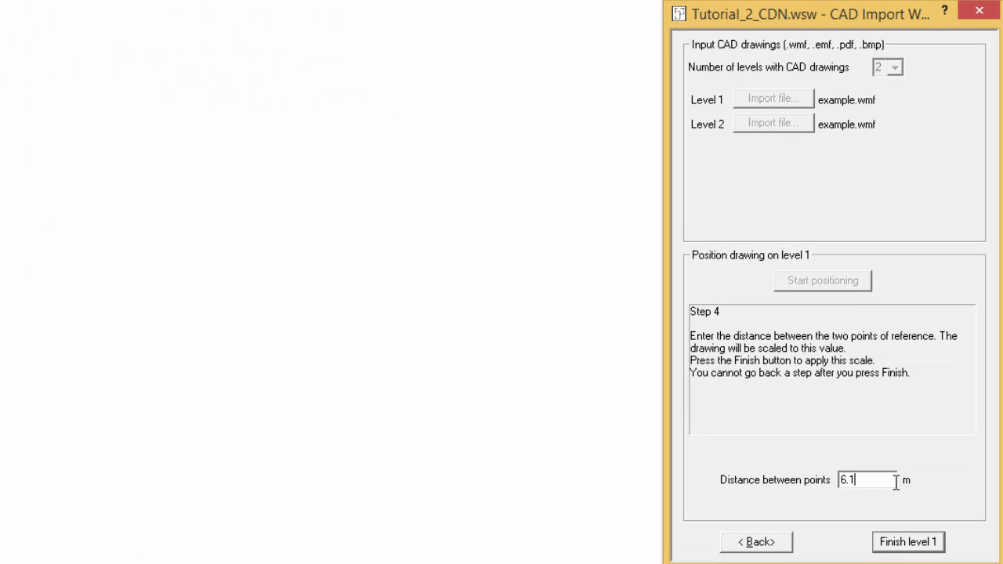
left_click(909, 542)
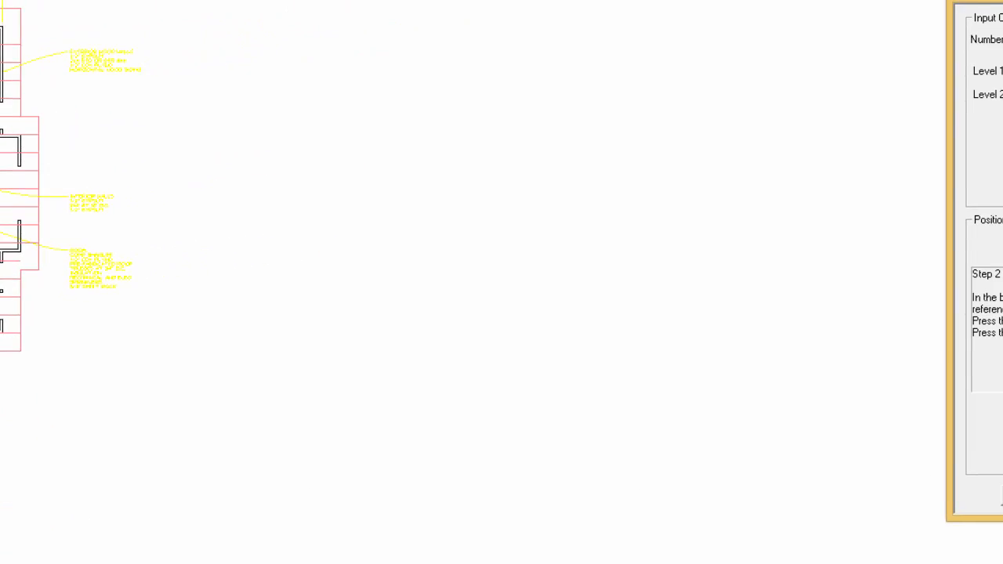
Set Level 2's second reference point at the lower-right corner, keep 6.1 m, and finish
left_click(955, 527)
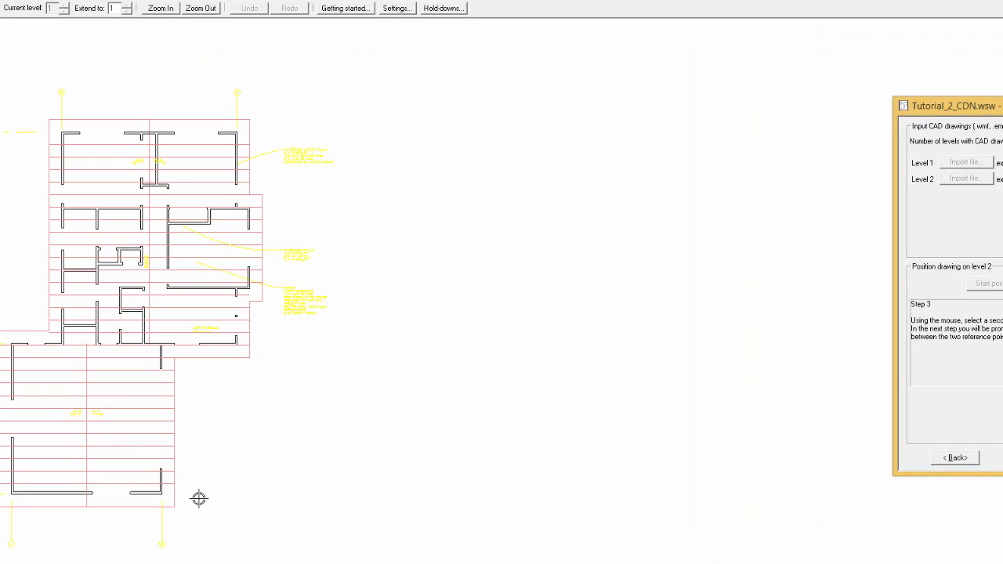
left_click(162, 492)
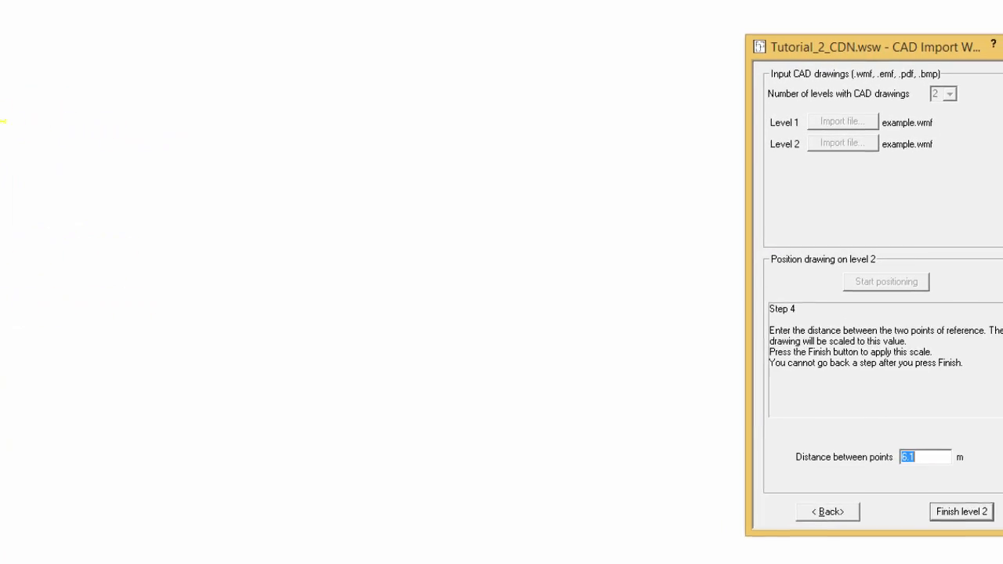
left_click(998, 478)
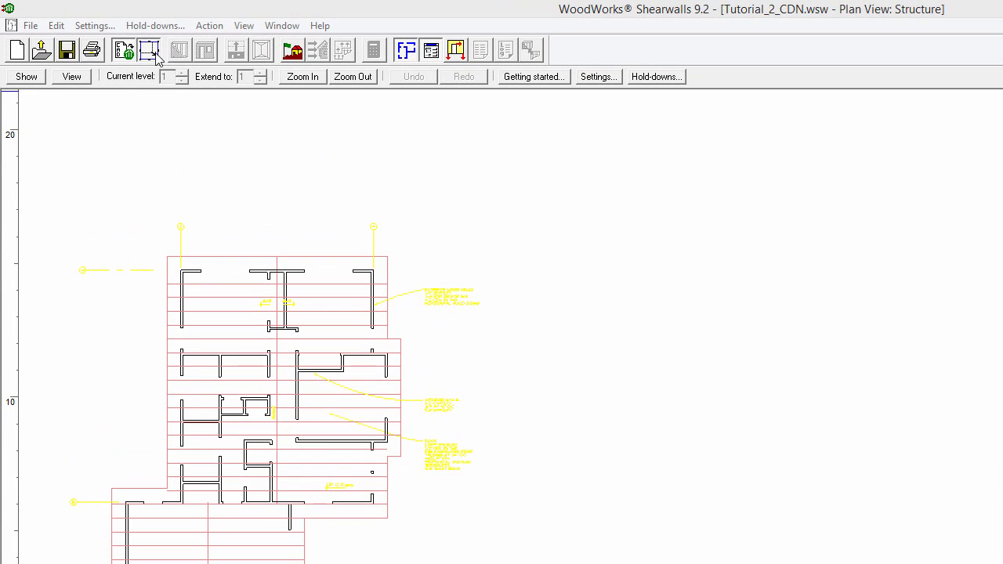
Draw a block over the main house, align its right edge, and name it Main with 2 levels
left_click(150, 52)
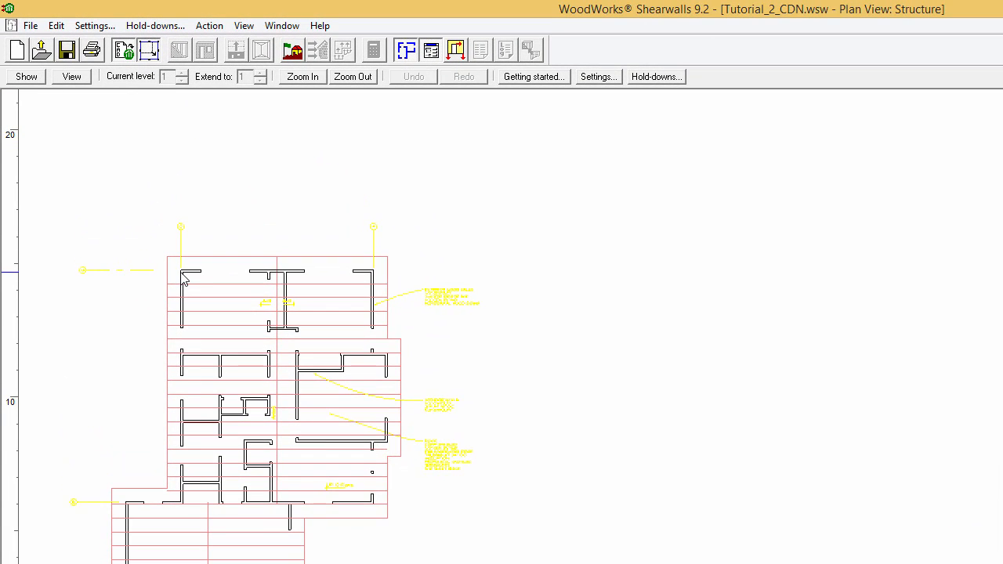
mouse_move(181, 271)
left_mouse_down()
mouse_move(282, 340)
mouse_move(369, 455)
mouse_move(376, 510)
left_mouse_up()
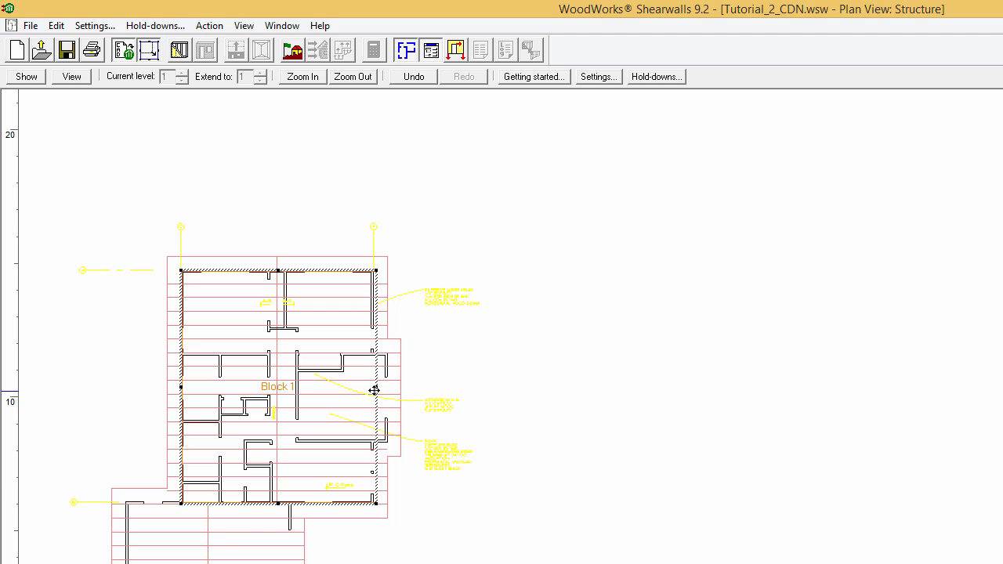
left_click_drag(375, 387, 371, 386)
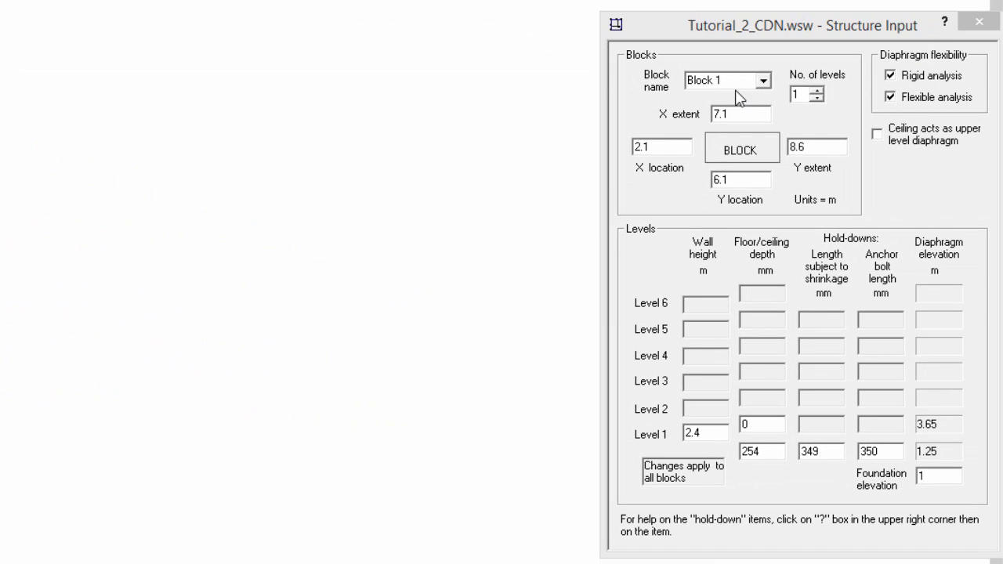
left_click(729, 82)
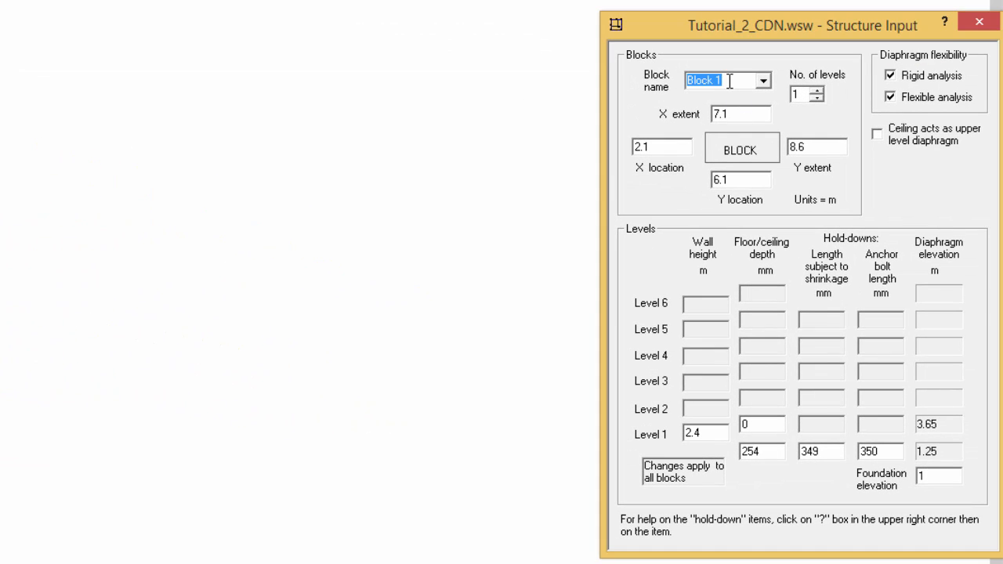
type("Main")
left_click(816, 91)
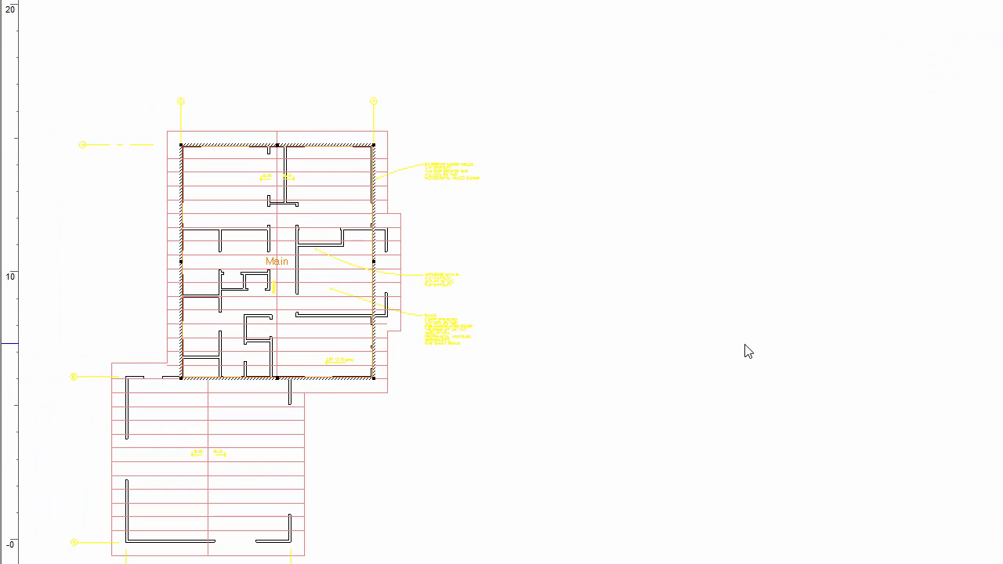
Outline a single-level Garage block over the lower wing with foundation elevation 1.5
key("Escape")
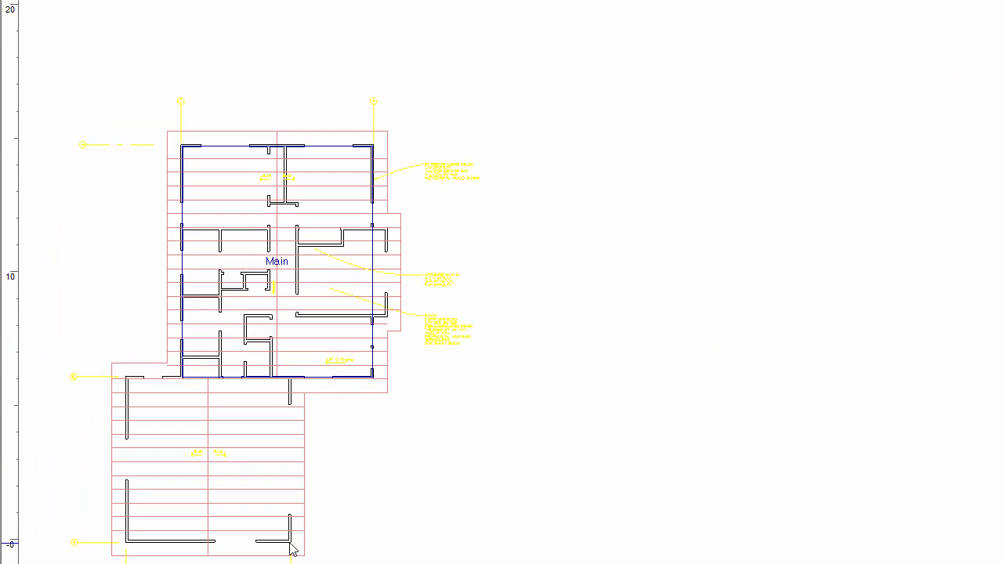
mouse_move(288, 541)
left_mouse_down()
mouse_move(231, 449)
mouse_move(130, 383)
left_mouse_up()
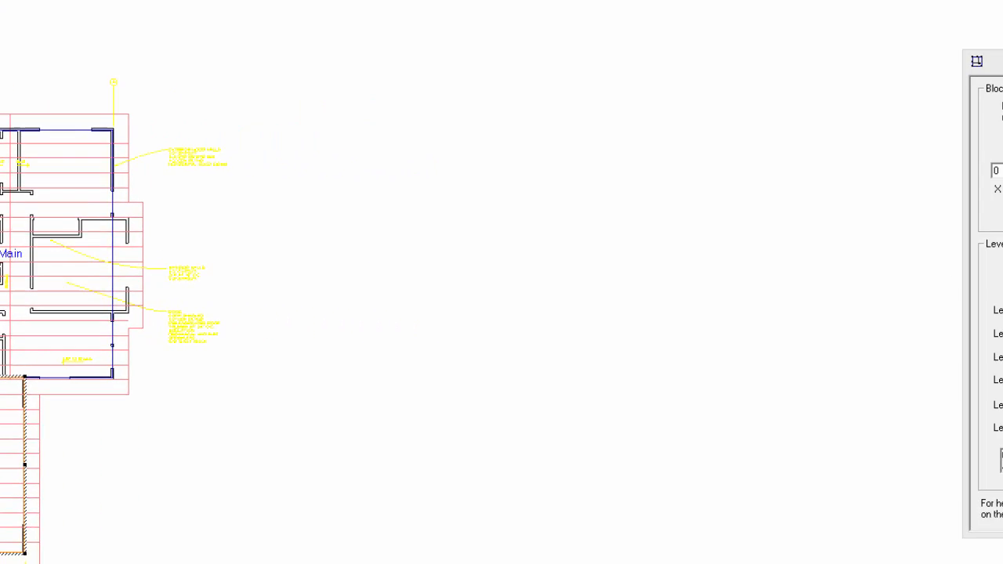
type("Gara")
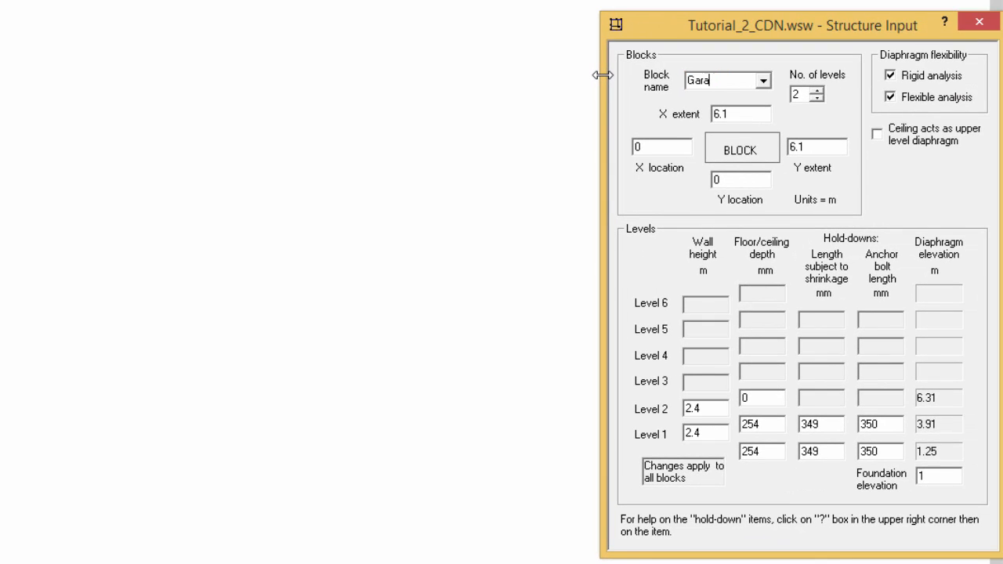
type("ge")
left_click(816, 99)
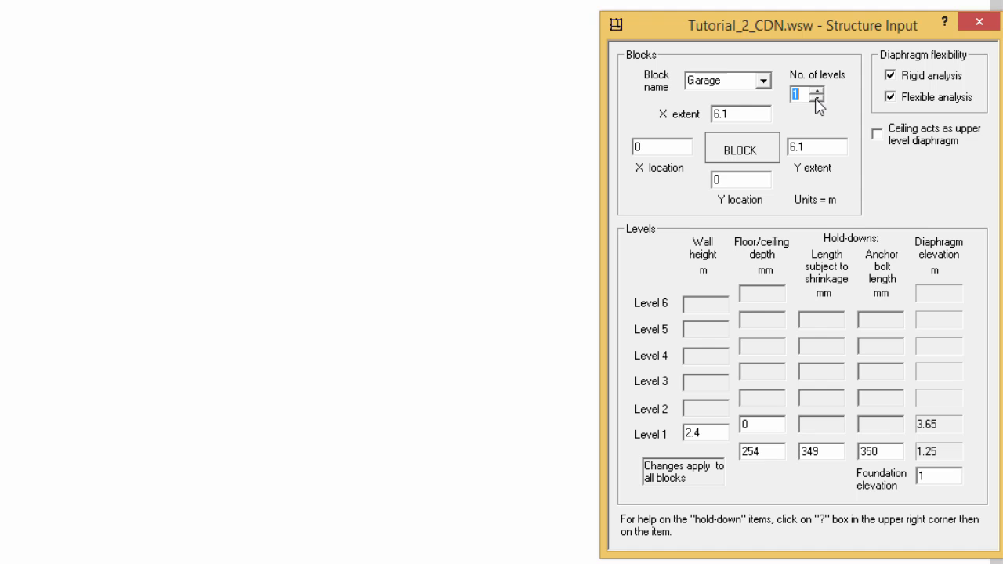
left_click(942, 475)
type(".5")
left_click(898, 451)
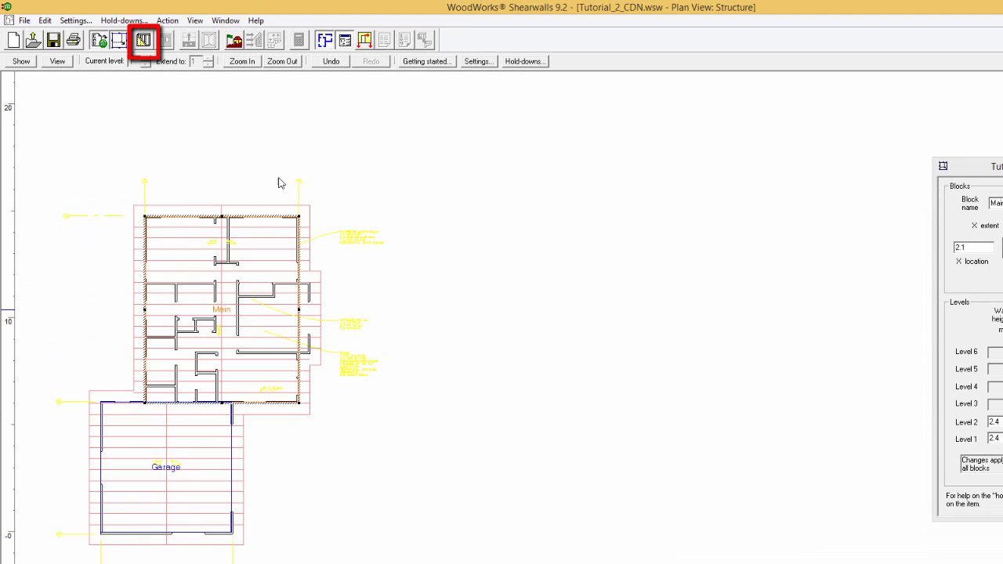
On the shearwall plan, split wall 4-1 at two points and drag its middle segment right into a bump-out
left_click(144, 43)
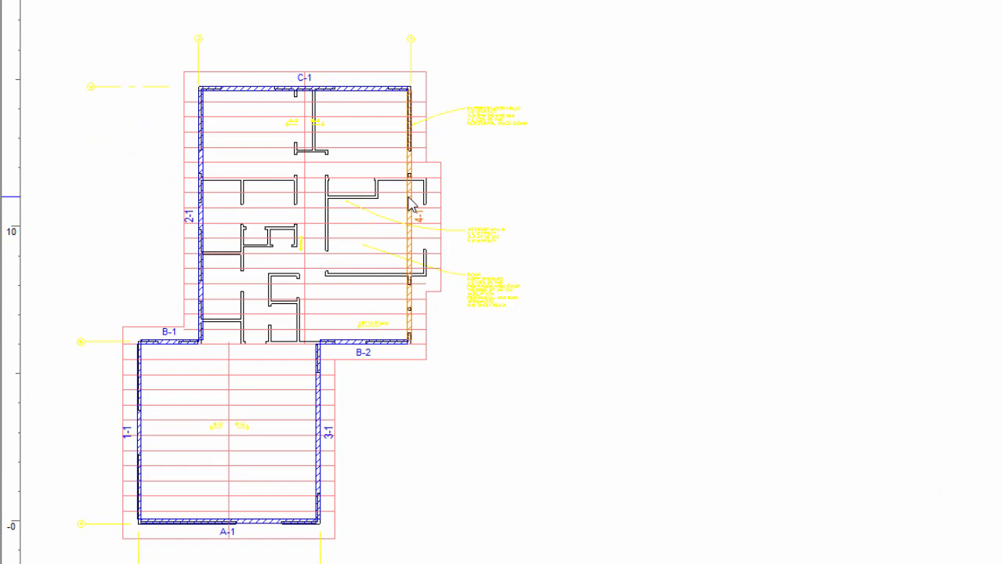
left_click(408, 274)
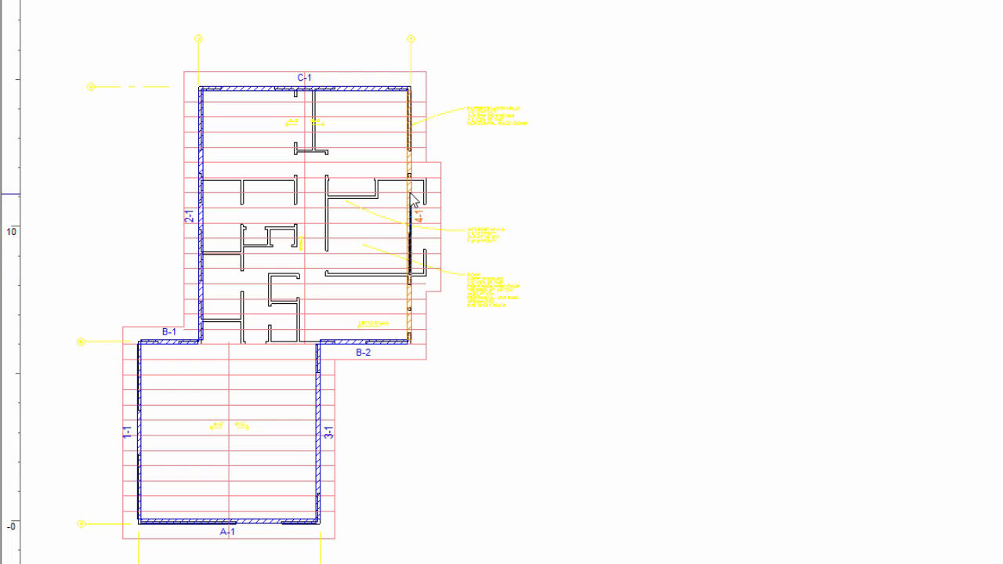
left_click(409, 181)
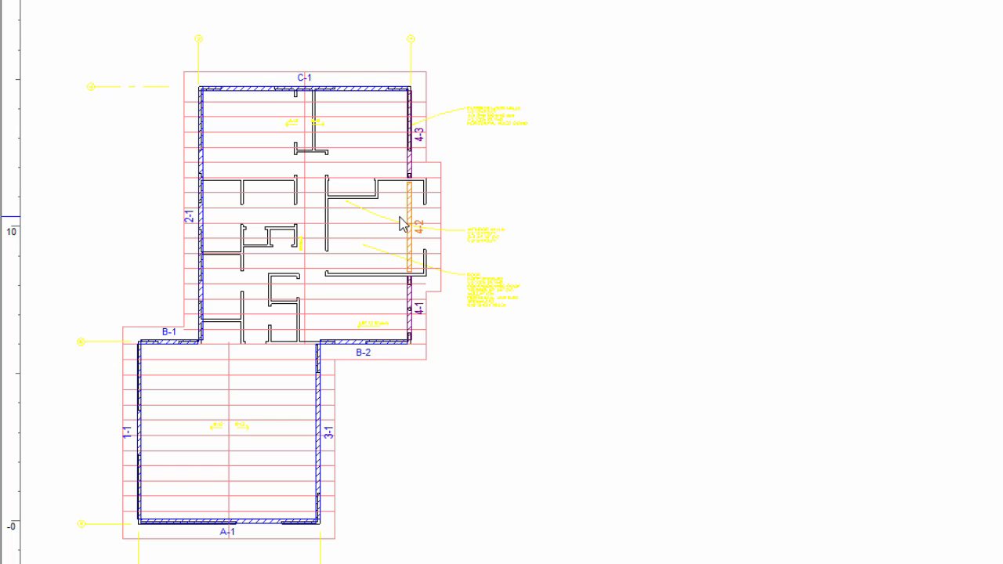
left_click_drag(405, 219, 424, 221)
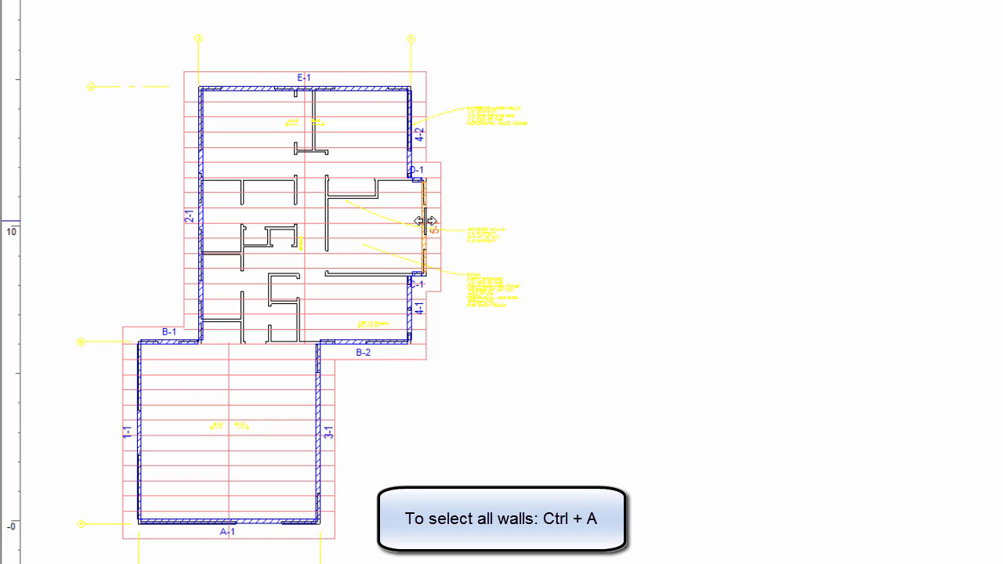
Select all level 1 walls and apply the Exterior with Hold-downs standard wall type
key("ctrl+a")
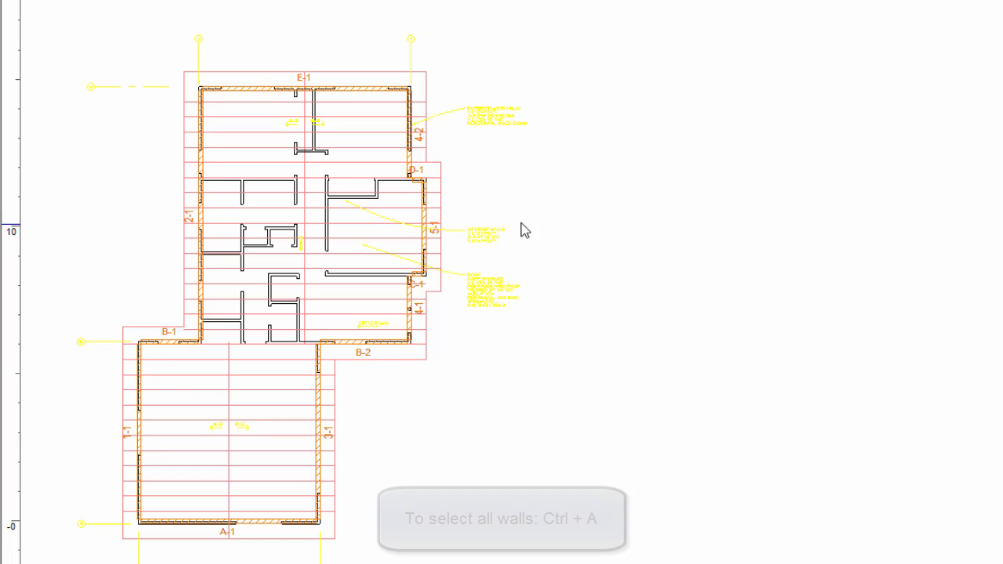
left_click(829, 58)
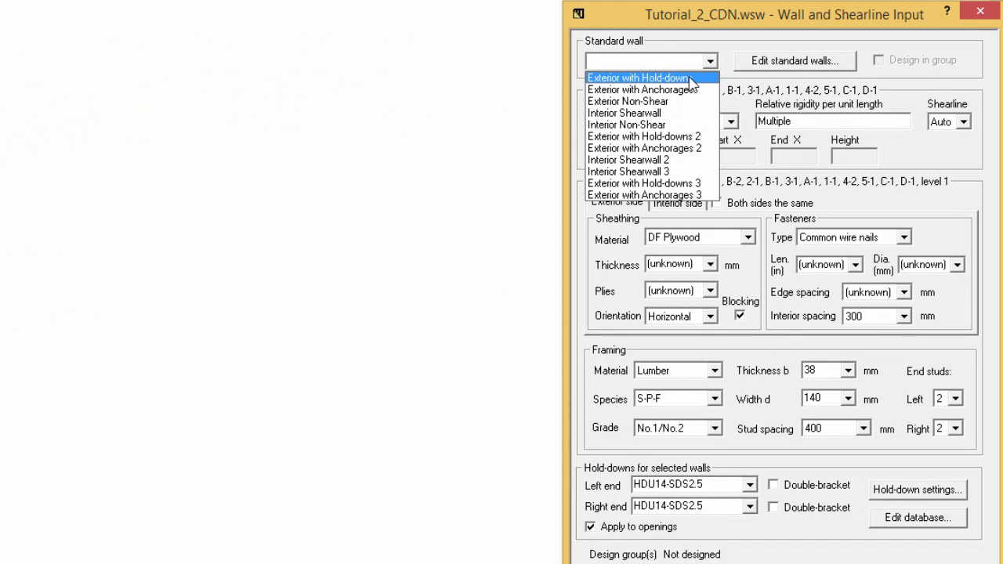
left_click(691, 79)
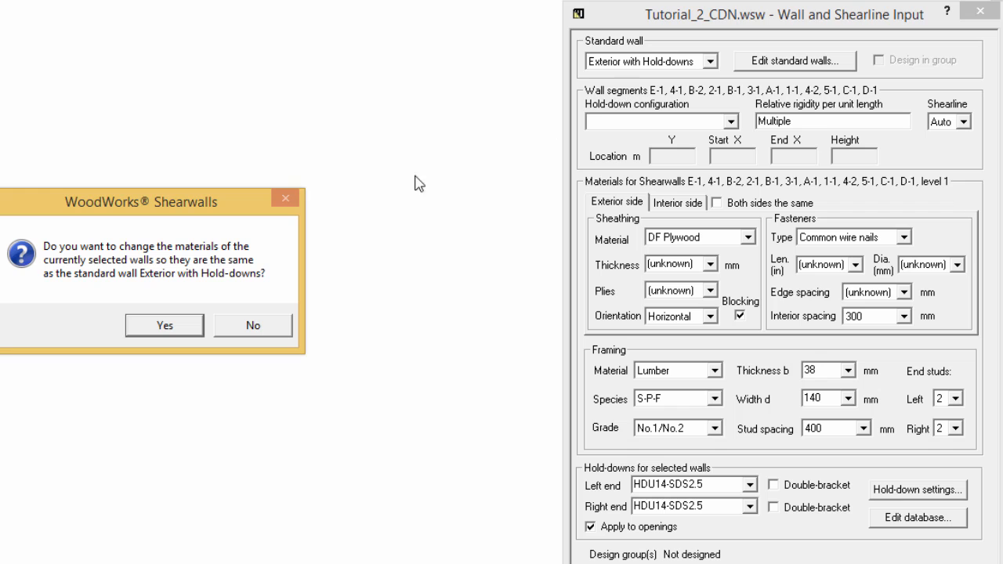
left_click(175, 326)
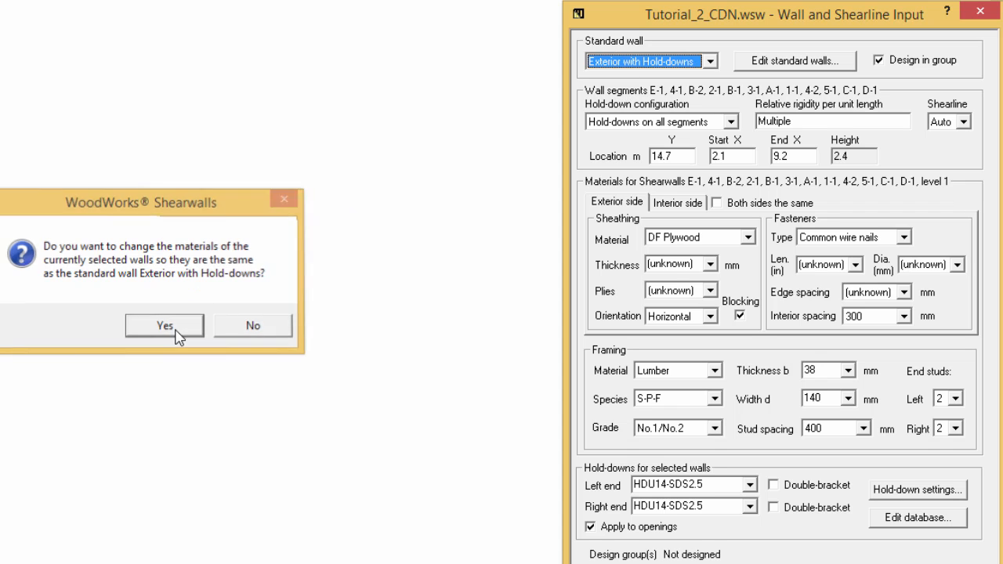
Set the sheathing to 9.5 mm with 150 mm edge nail spacing, both sides the same
left_click(712, 264)
left_click(684, 315)
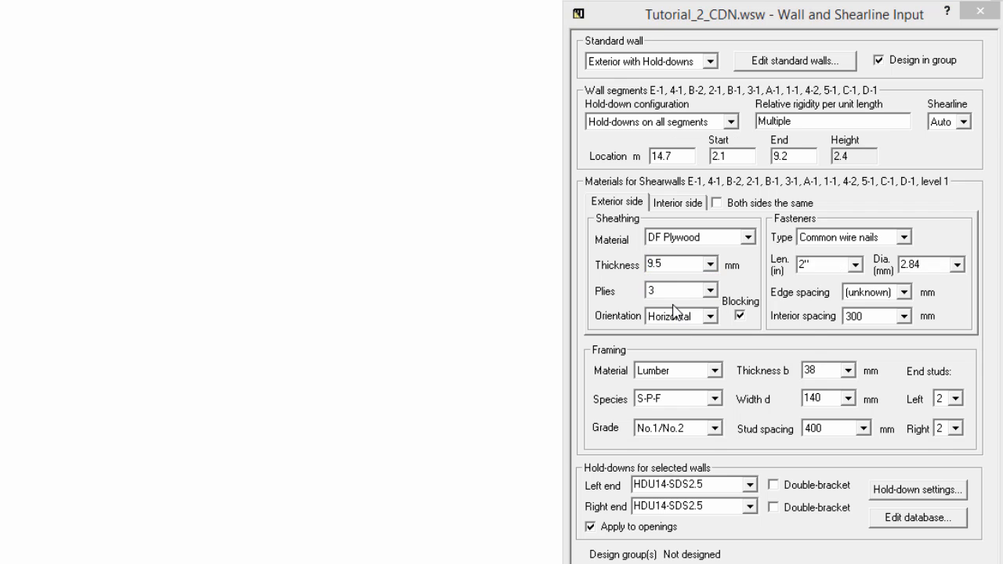
left_click(781, 336)
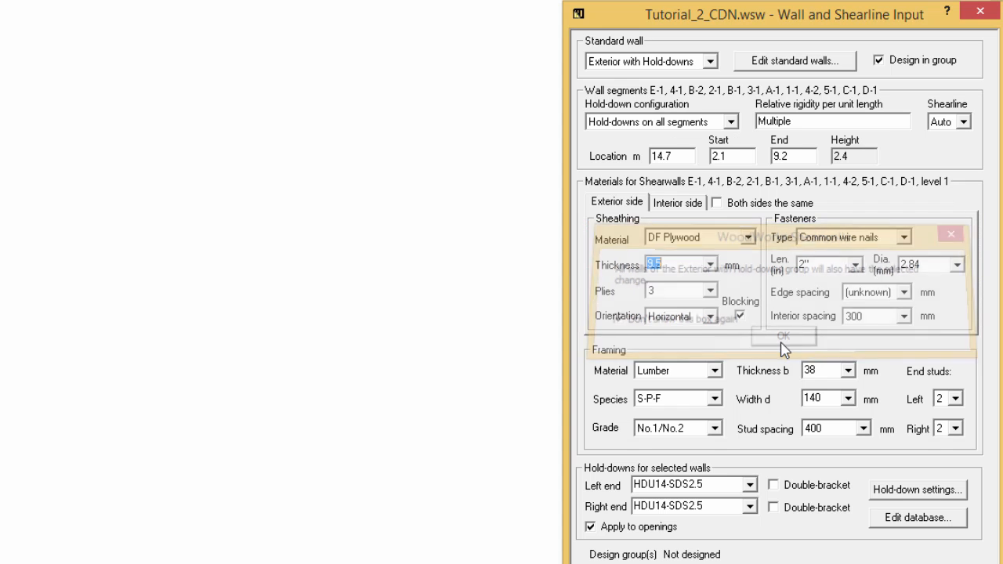
left_click(905, 294)
left_click(854, 306)
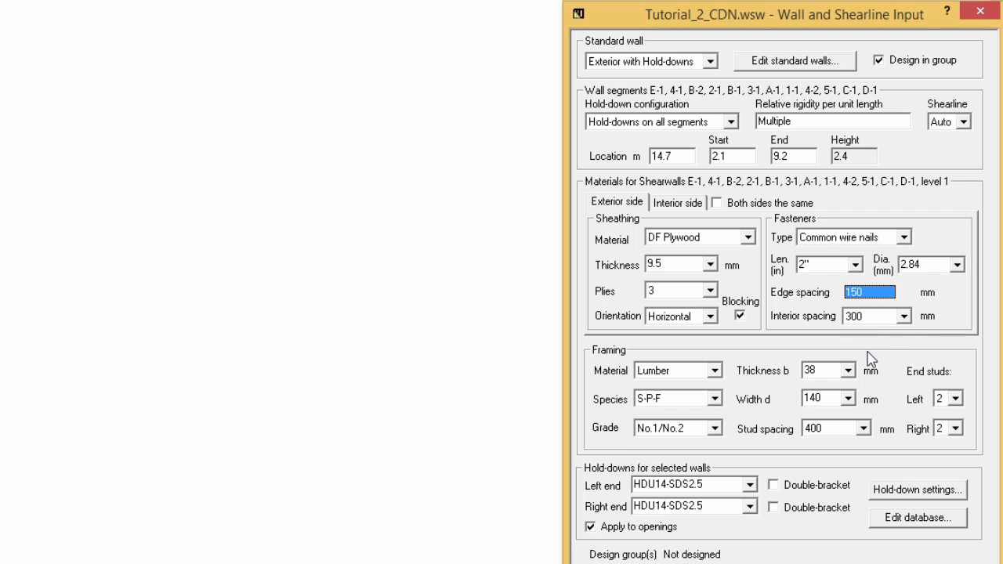
left_click(719, 203)
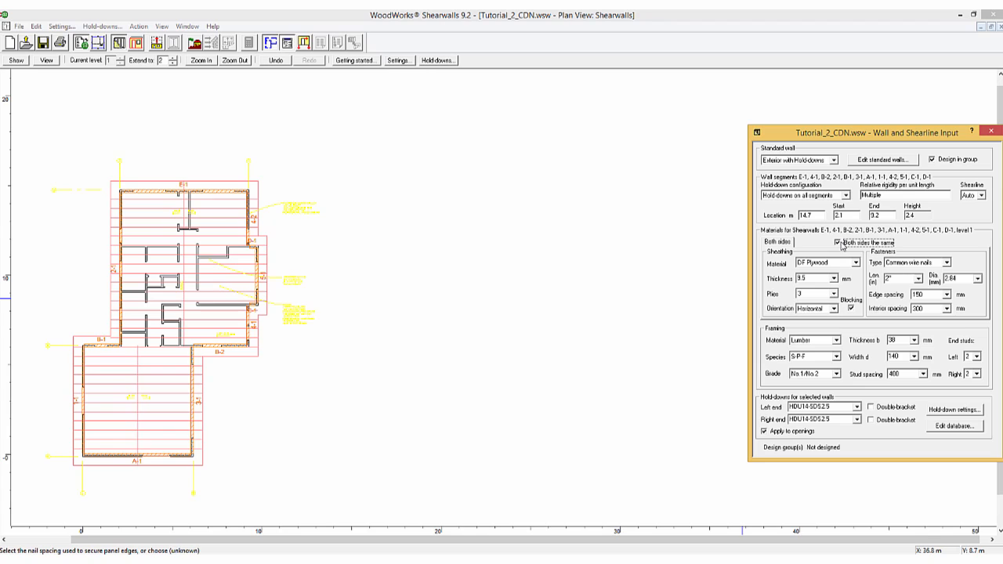
Draw a short Interior Shearwall segment B-2 along the main block's lower edge, accepting the design settings
left_click(702, 281)
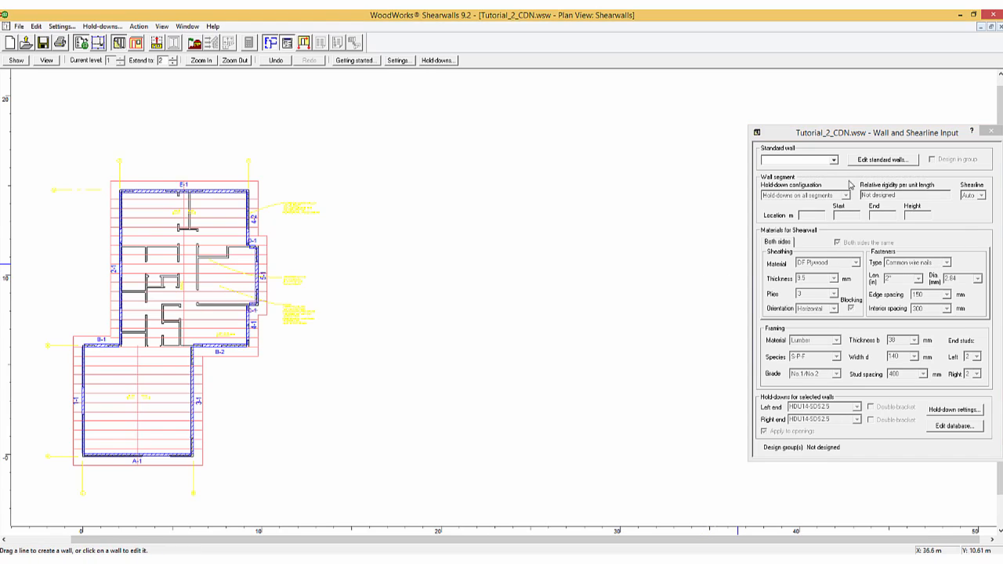
left_click(835, 162)
left_click(833, 161)
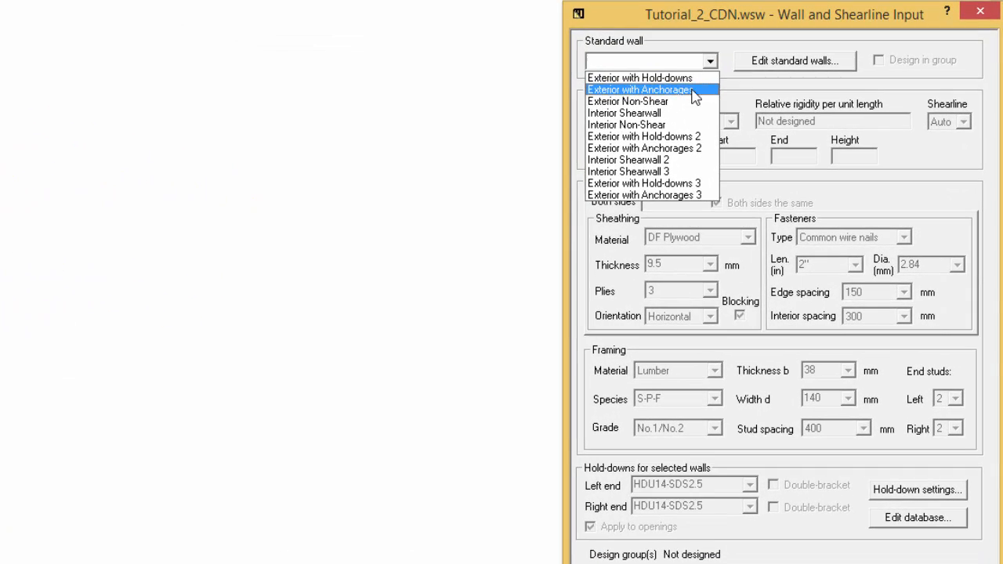
left_click(665, 115)
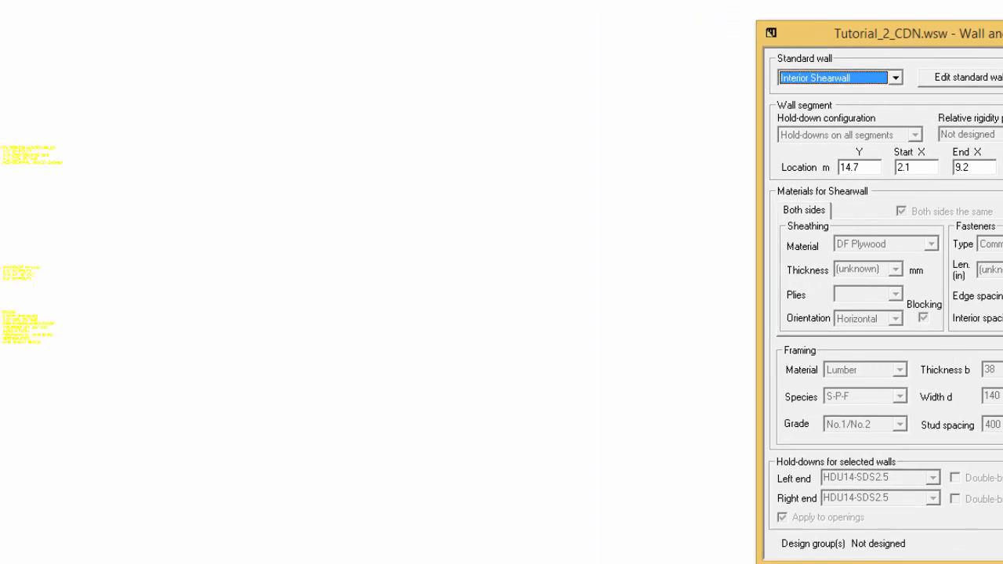
left_click_drag(142, 379, 194, 387)
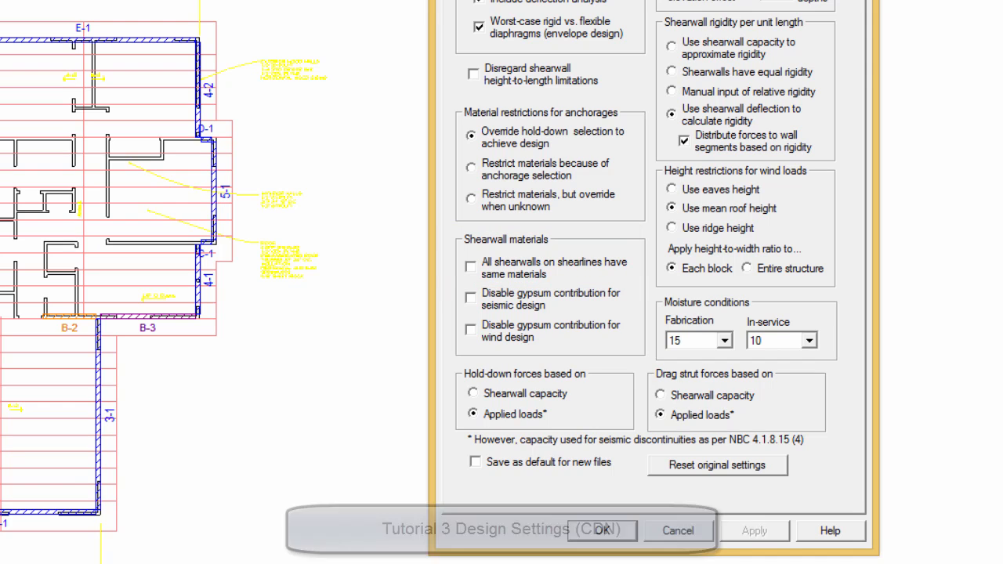
left_click(633, 534)
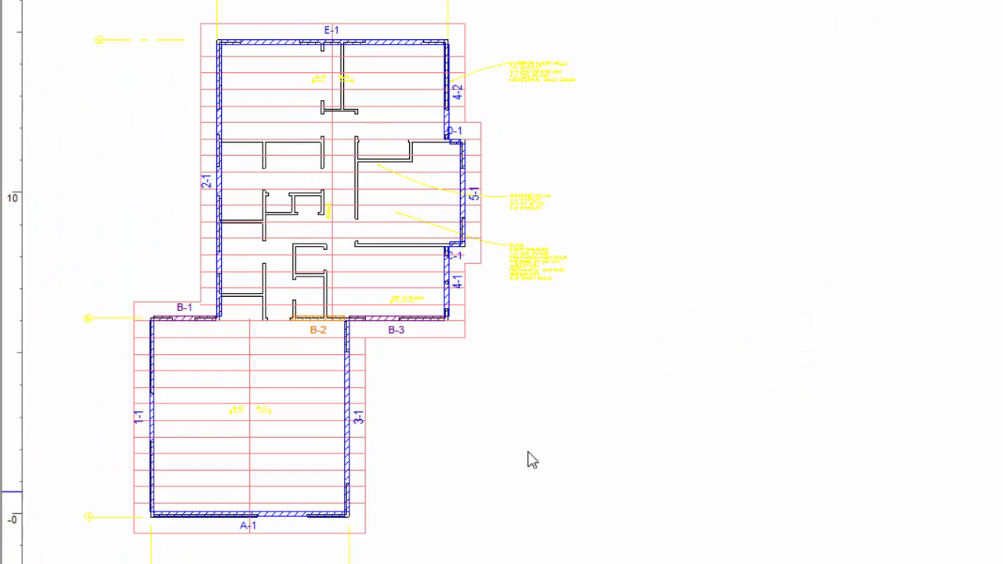
Delete the drawn B-2 segment and draw Interior Non-Shear walls 3-1, C-1 and B-2
left_click(314, 327)
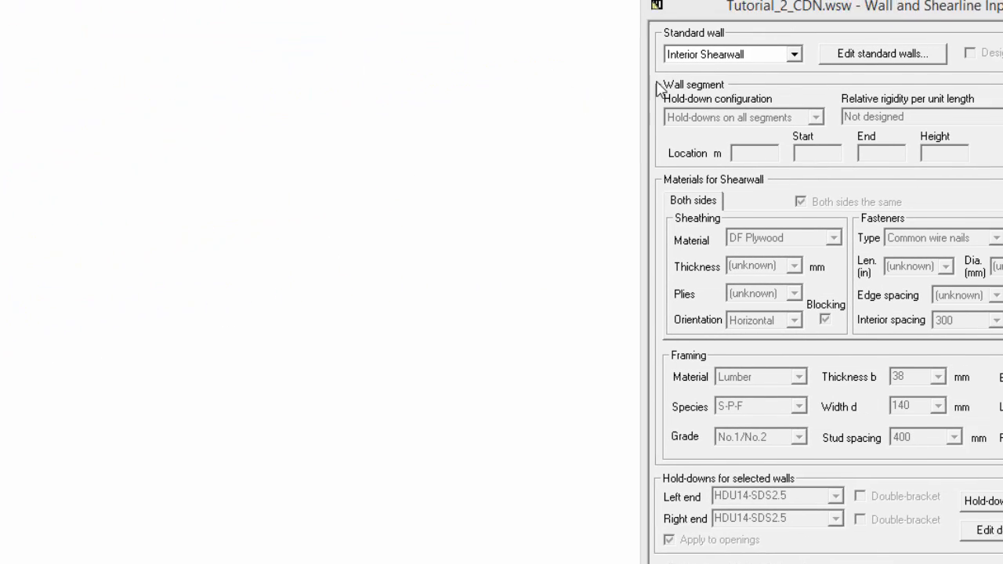
left_click(696, 64)
left_click(678, 130)
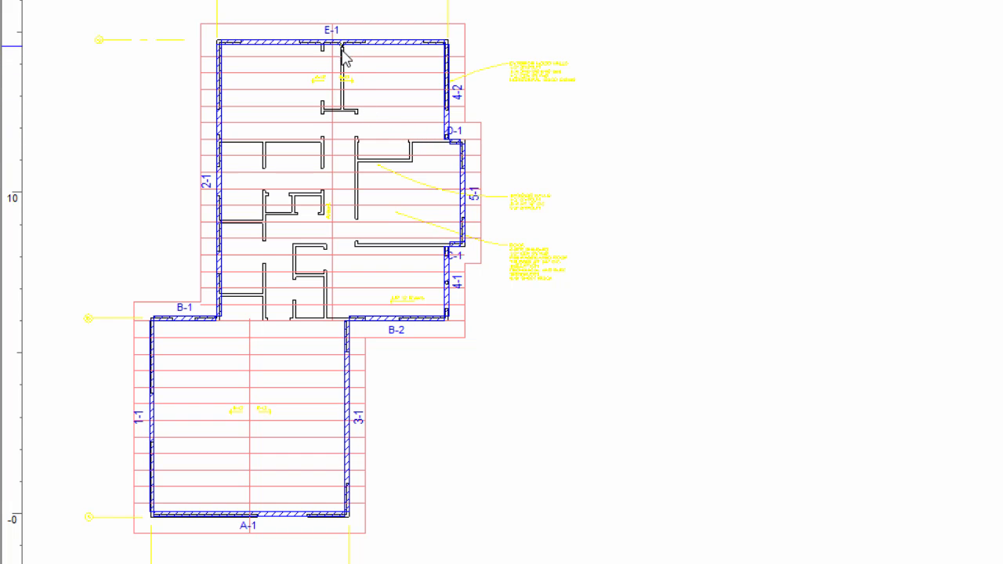
left_click(342, 101)
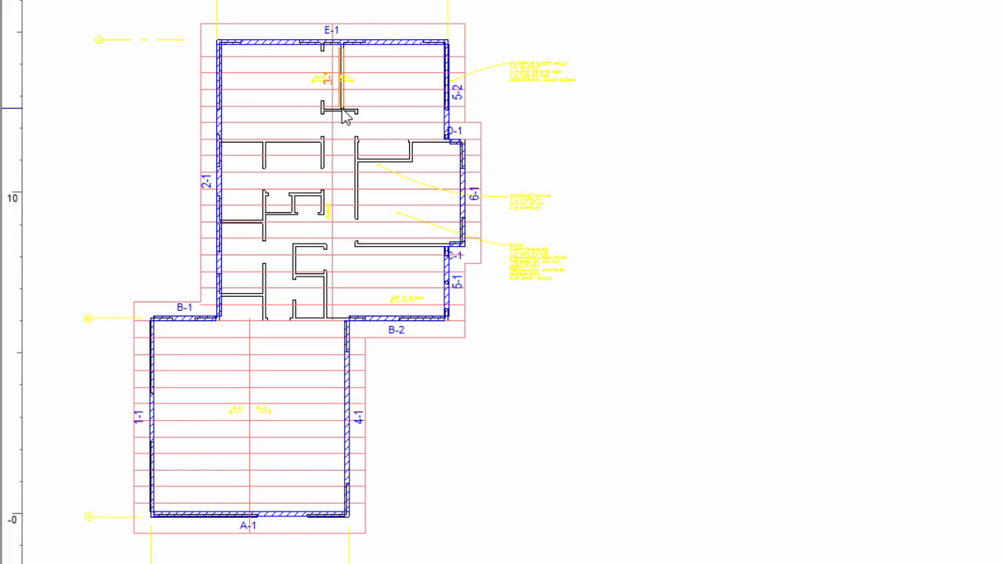
left_click(355, 244)
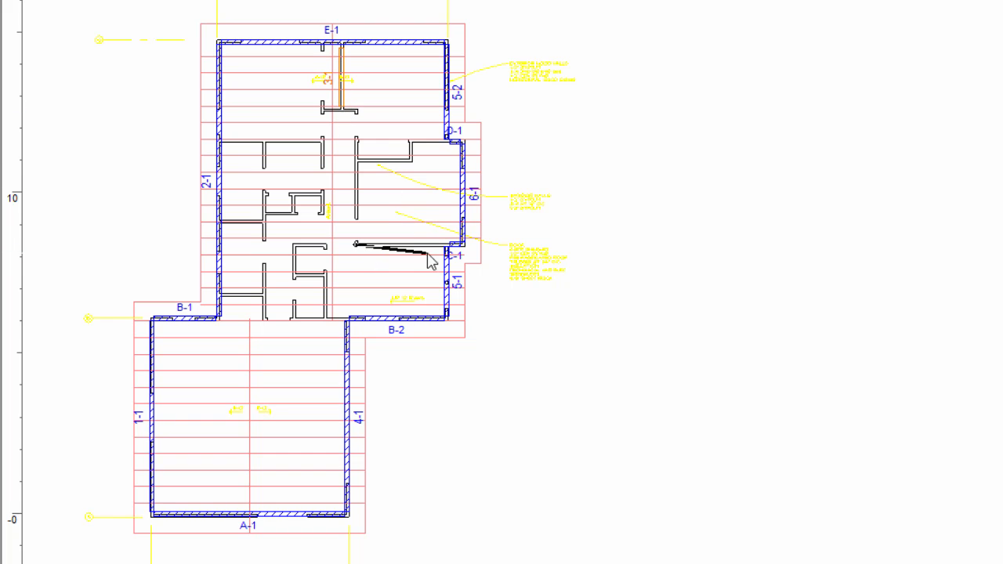
left_click(449, 248)
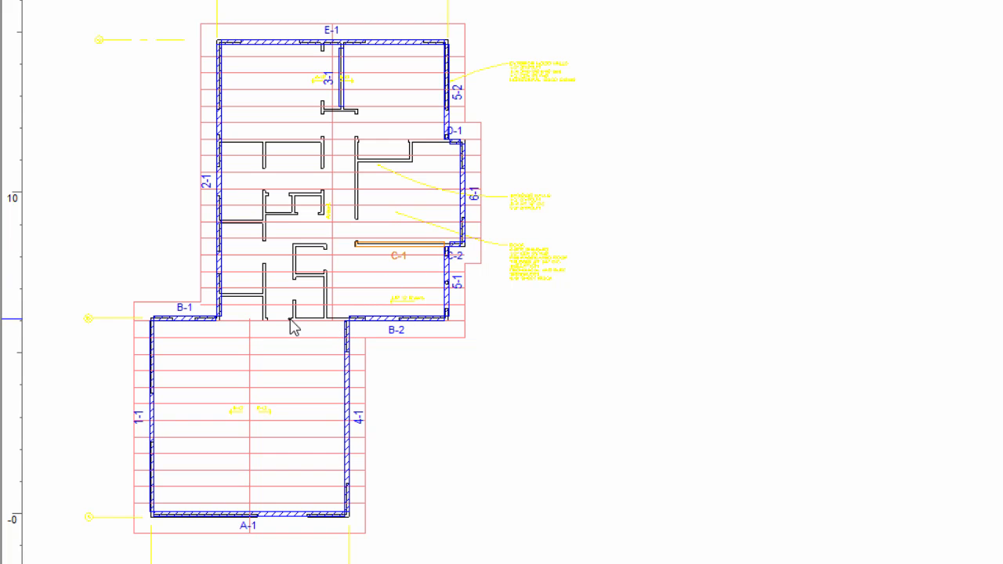
left_click(343, 325)
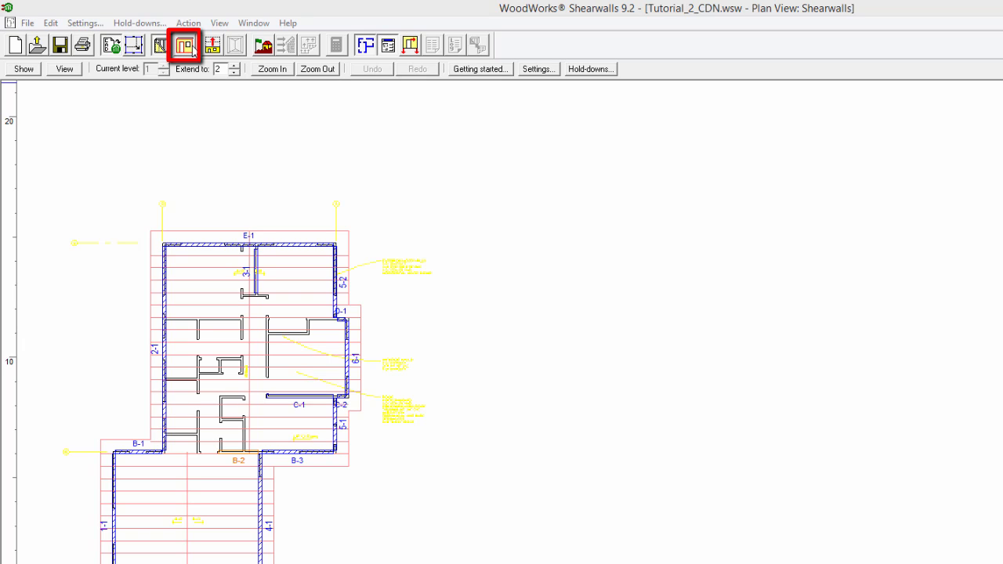
Add a 4.1 m wide, 2.1 m high opening at the bottom of wall 4-1 and a 0.6 m opening on wall 5-1
left_click(191, 50)
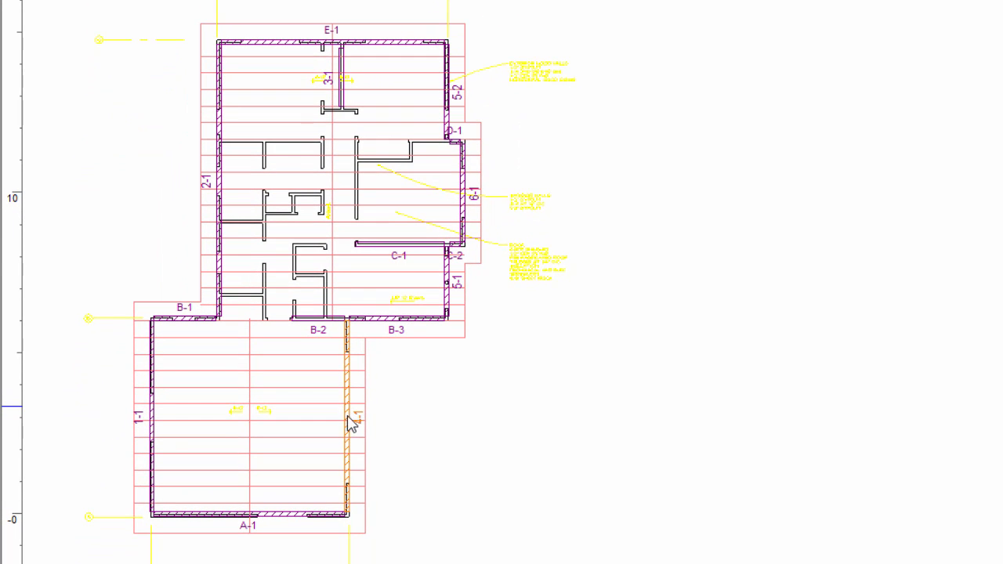
left_click_drag(347, 483, 349, 356)
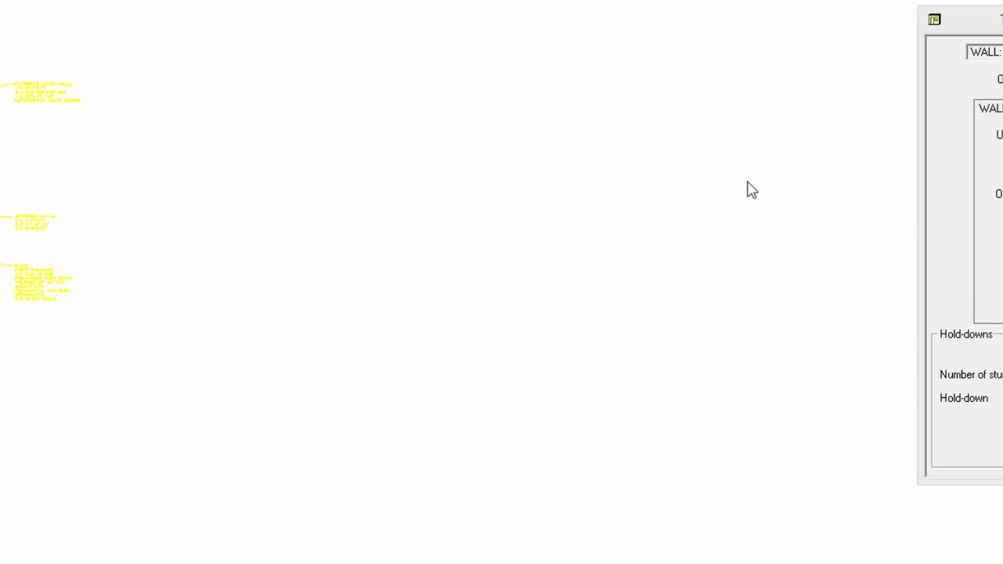
left_click(741, 39)
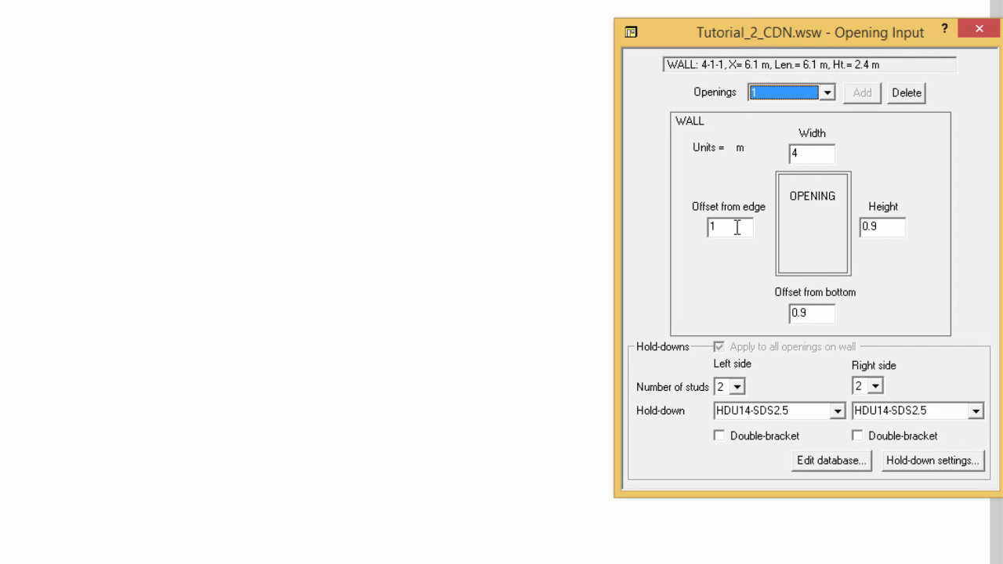
left_click(817, 153)
type(".1")
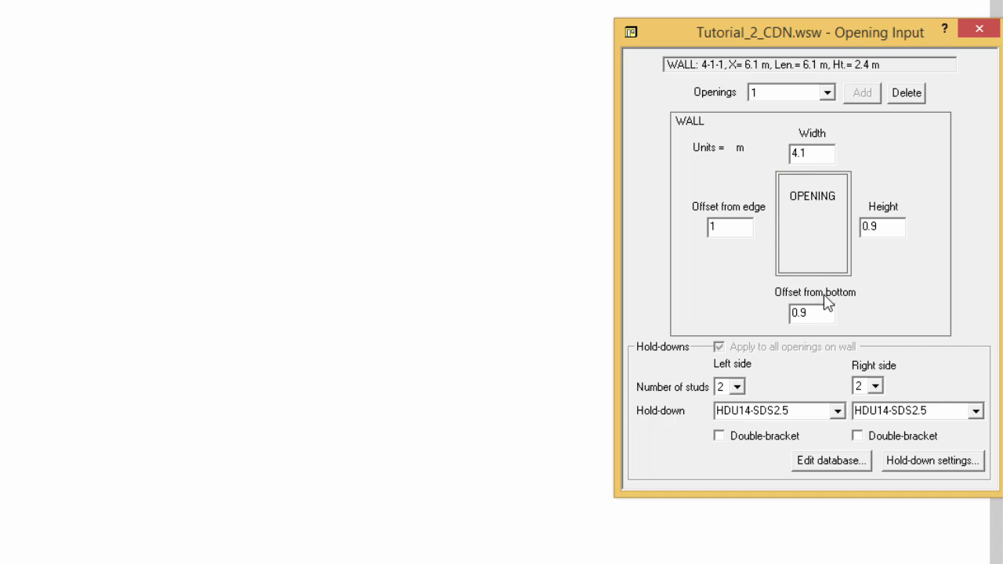
left_click_drag(823, 313, 774, 320)
type("0")
left_click_drag(883, 226, 843, 226)
type("2.1")
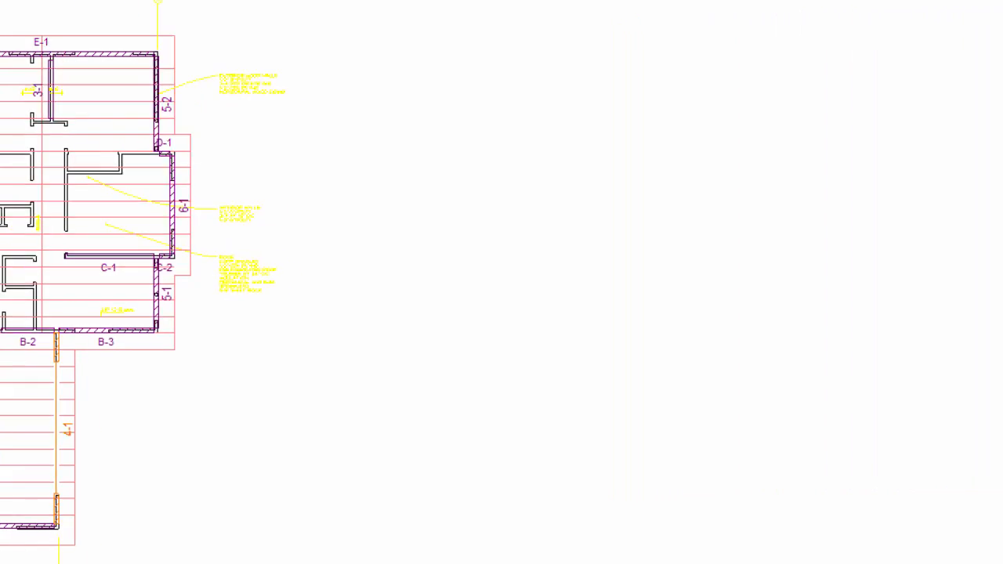
left_click(158, 295)
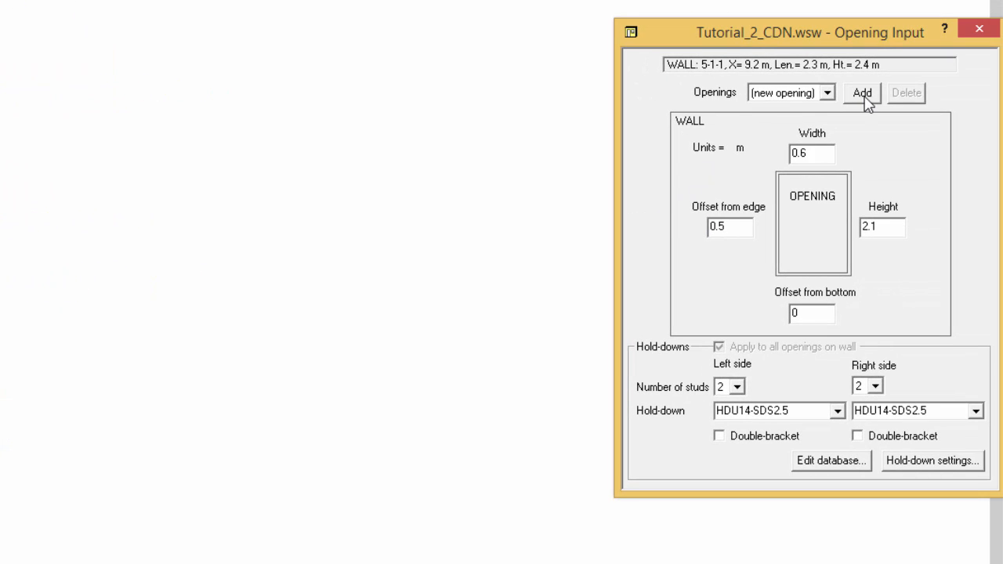
left_click(865, 97)
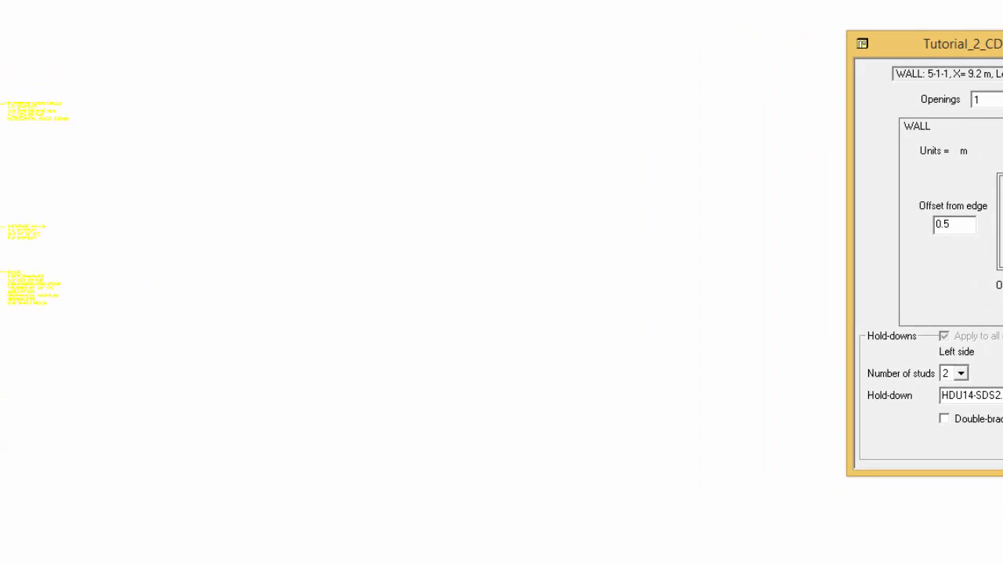
Add a 0.9 × 0.9 m window to wall 2-1, offset 1.5 m from the edge and 0.9 m above bottom
left_click(164, 216)
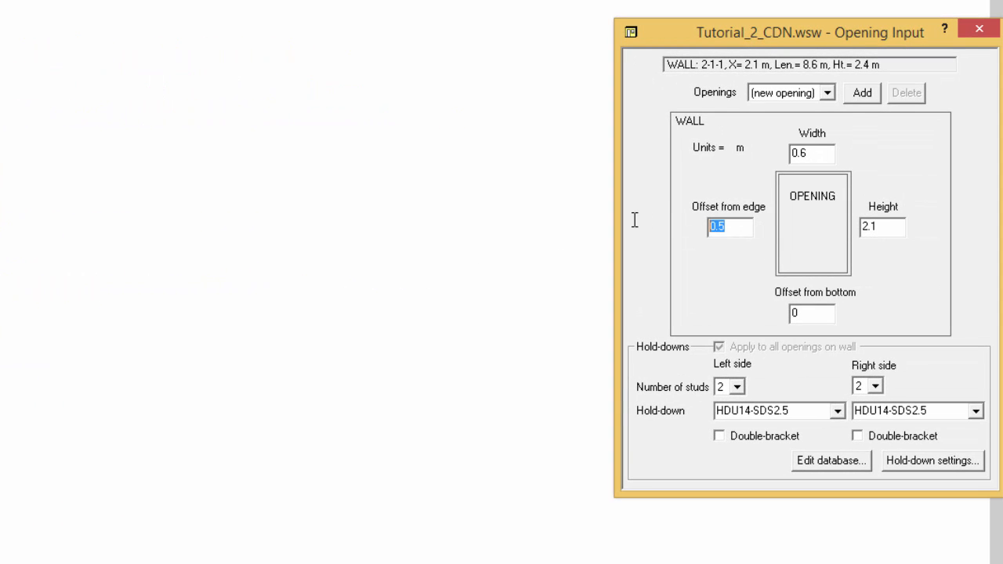
type("1.5")
left_click_drag(821, 153, 767, 151)
type("0.9")
left_click(885, 225)
left_click_drag(886, 226, 813, 225)
type("0.9")
left_click(822, 314)
type(".9")
left_click(863, 93)
Add a second identical window to wall 2-1 offset 5.6 m from the edge
left_click(826, 93)
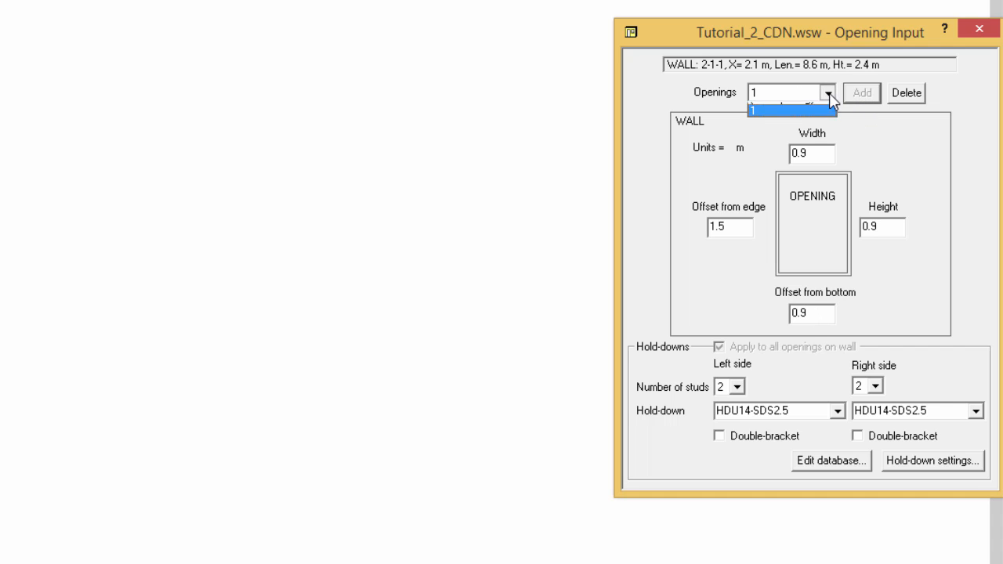
left_click(756, 114)
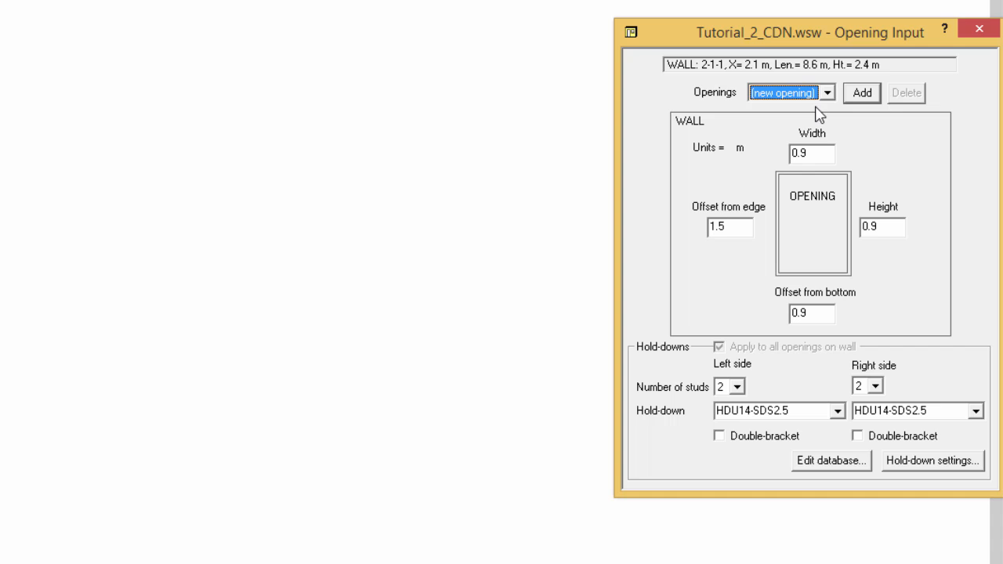
left_click(738, 235)
left_click_drag(738, 235, 611, 226)
type("5.6")
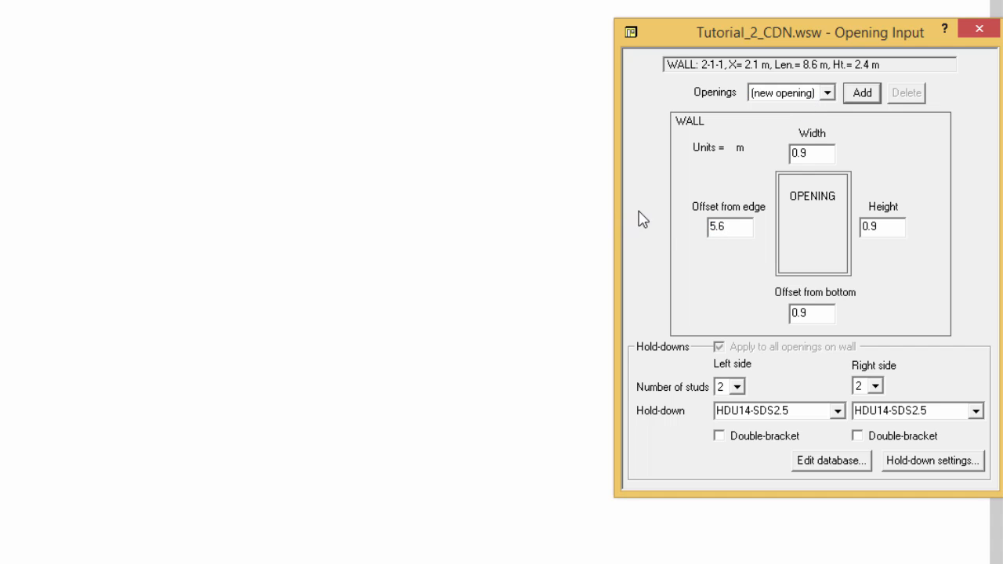
left_click(863, 95)
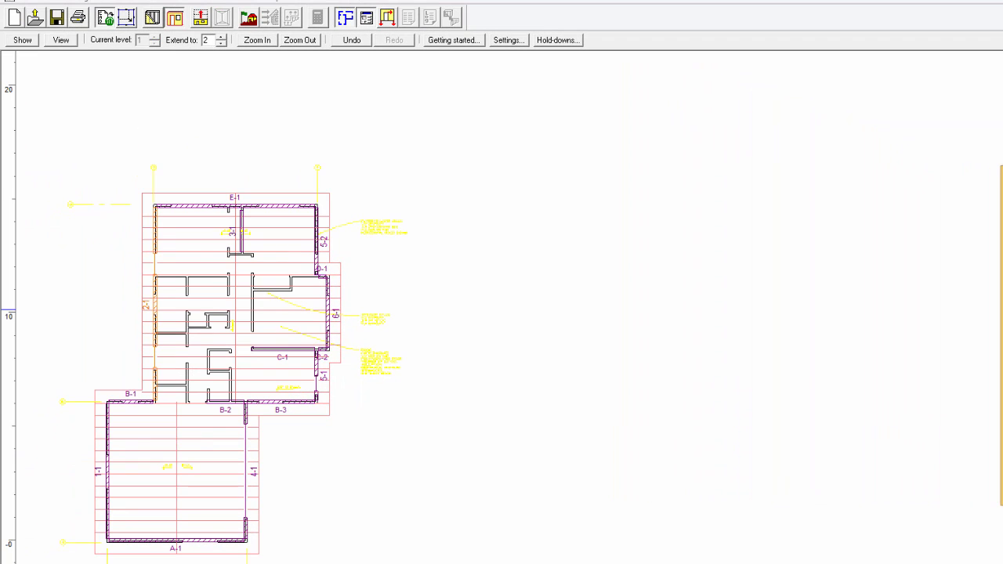
On the upper level, add a 1.8 × 0.9 m opening to wall E-1-2, offset 0.7 m and 0.9 m above bottom
left_click(206, 22)
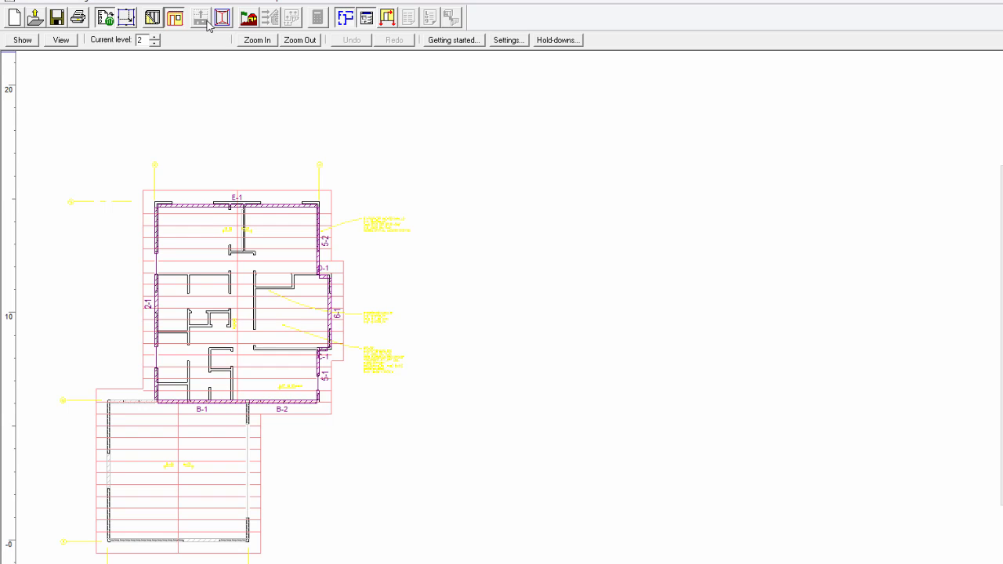
left_click(321, 378)
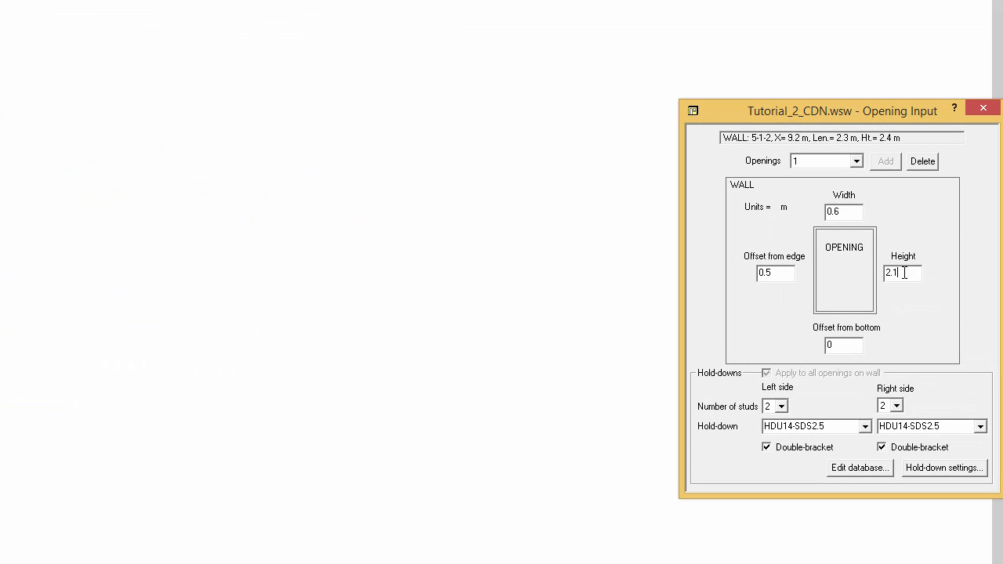
left_click_drag(904, 273, 871, 274)
type("0.9")
left_click(858, 346)
type(".9")
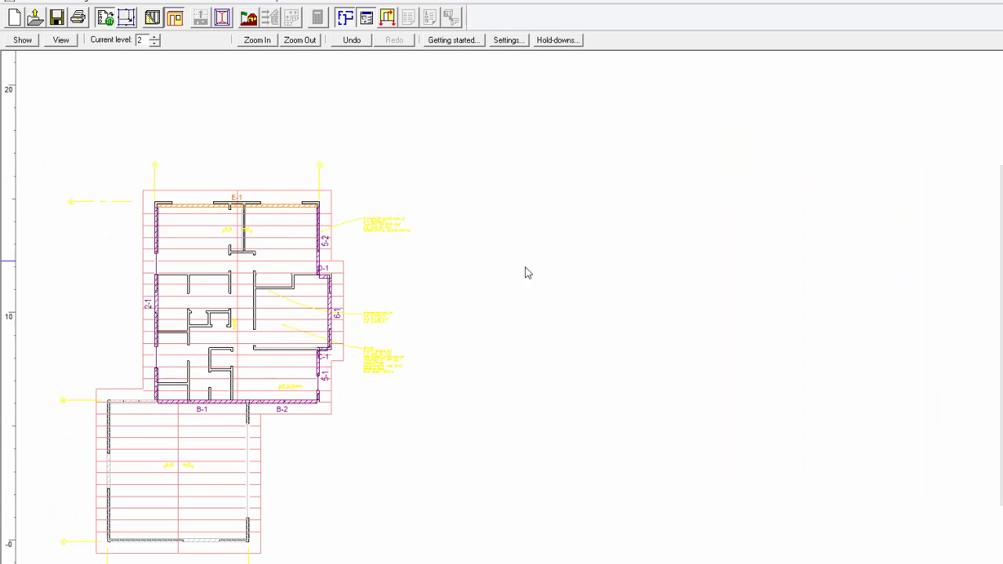
left_click_drag(842, 286, 817, 289)
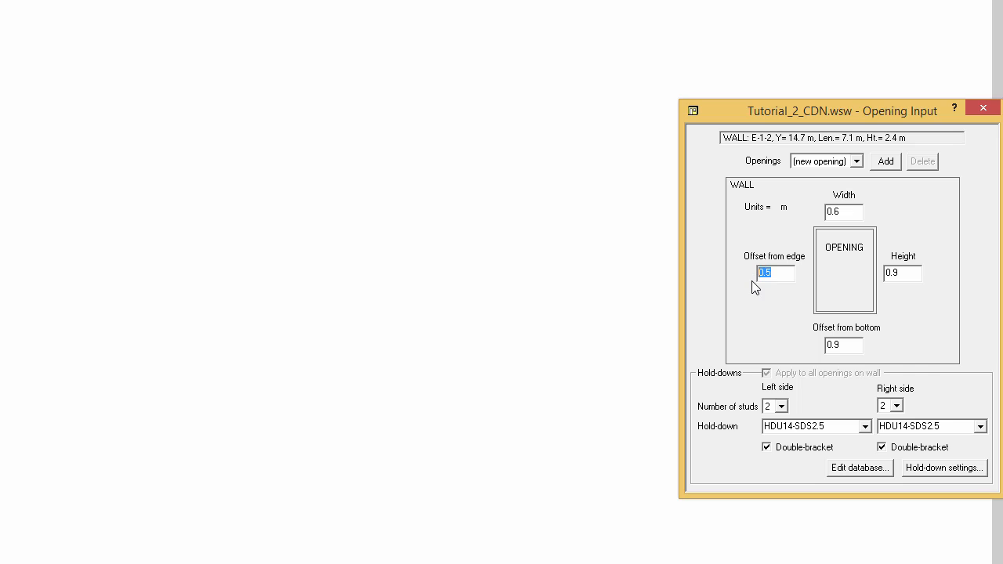
type("0.")
left_click_drag(847, 212, 803, 213)
type("1.8")
left_click(884, 161)
Add a second 1.8 m opening to wall E-1-2 offset 4.7 m from the edge
left_click(857, 161)
left_click(830, 181)
type("4.7")
left_click(888, 164)
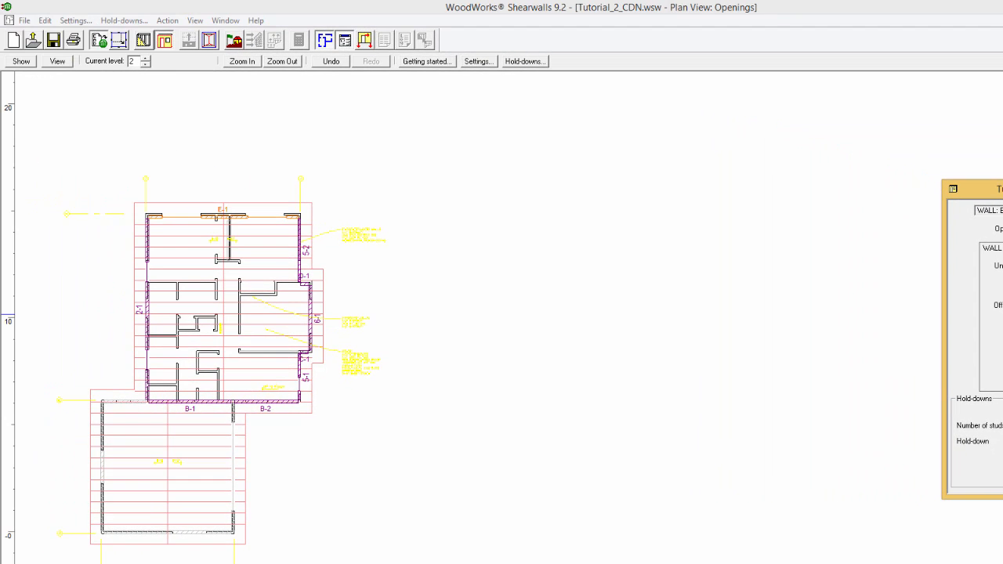
Hide the background drawing and inspect level 2 shearwalls 5-2, 2-1 and E-1 on the shearwall plan
left_click(100, 42)
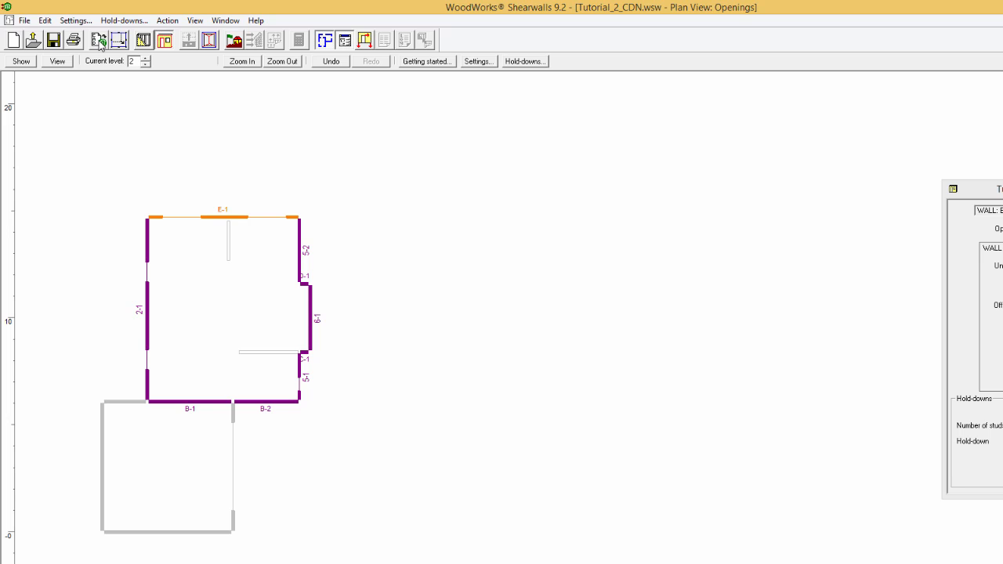
left_click(99, 43)
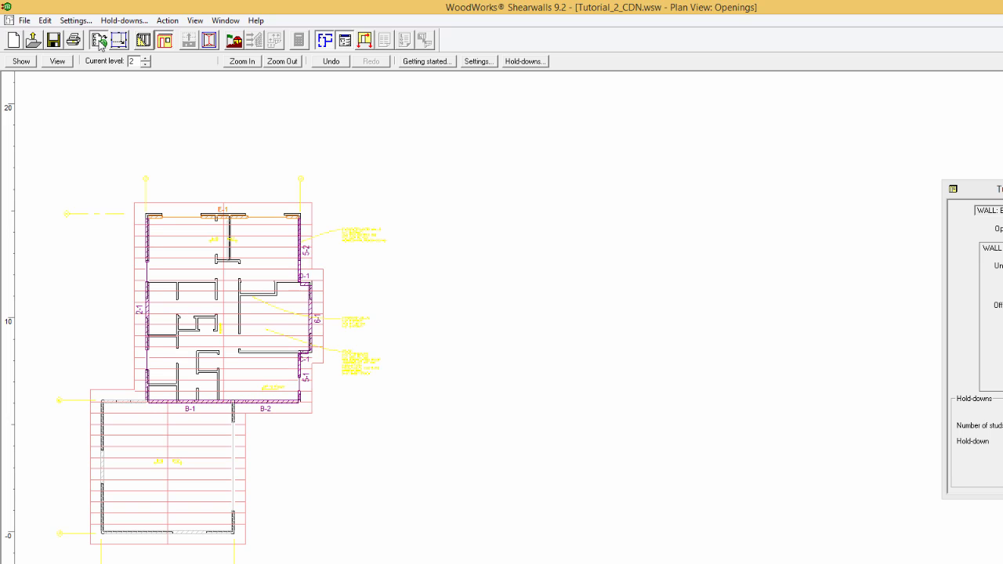
left_click(100, 43)
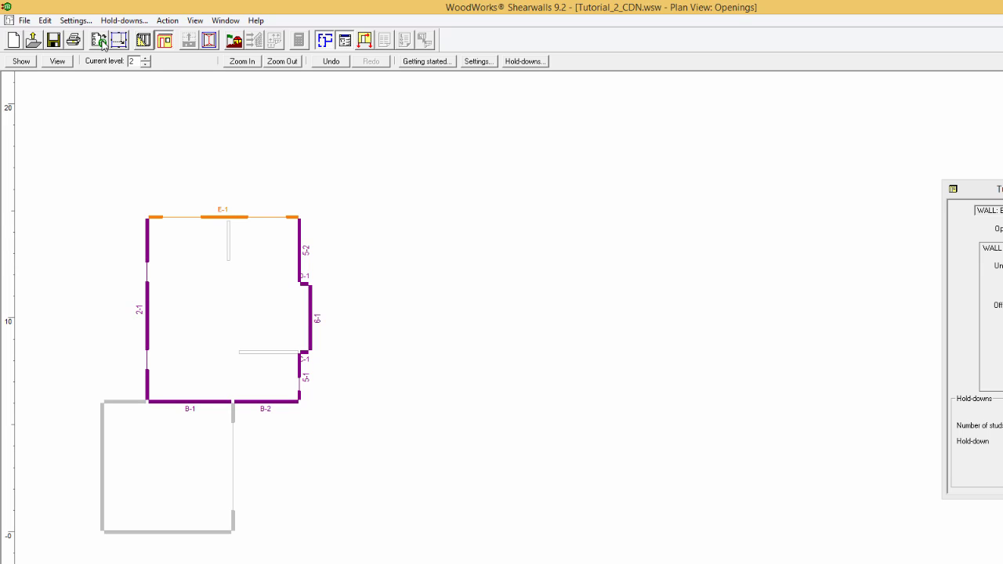
left_click(148, 44)
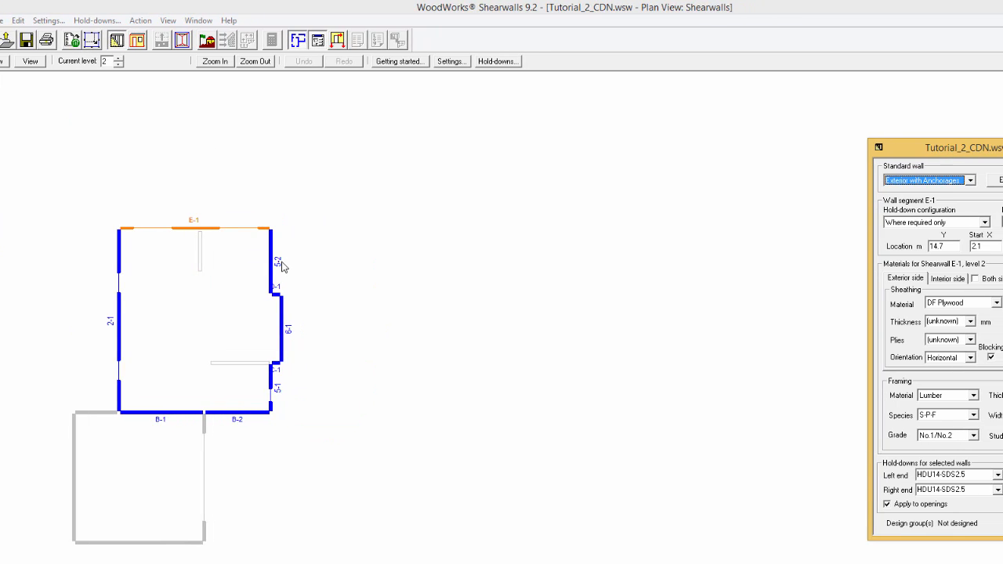
left_click(298, 261)
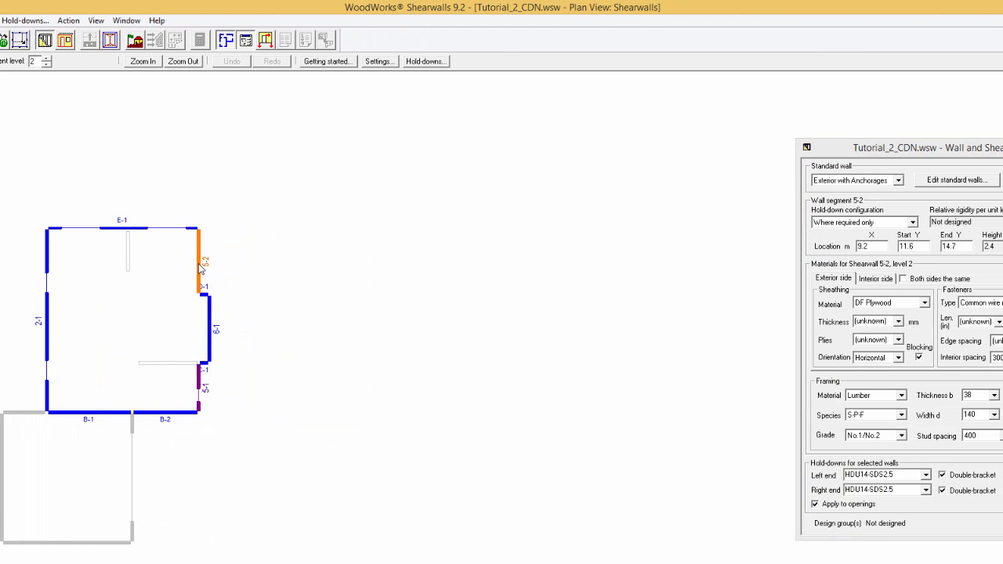
left_click(49, 332)
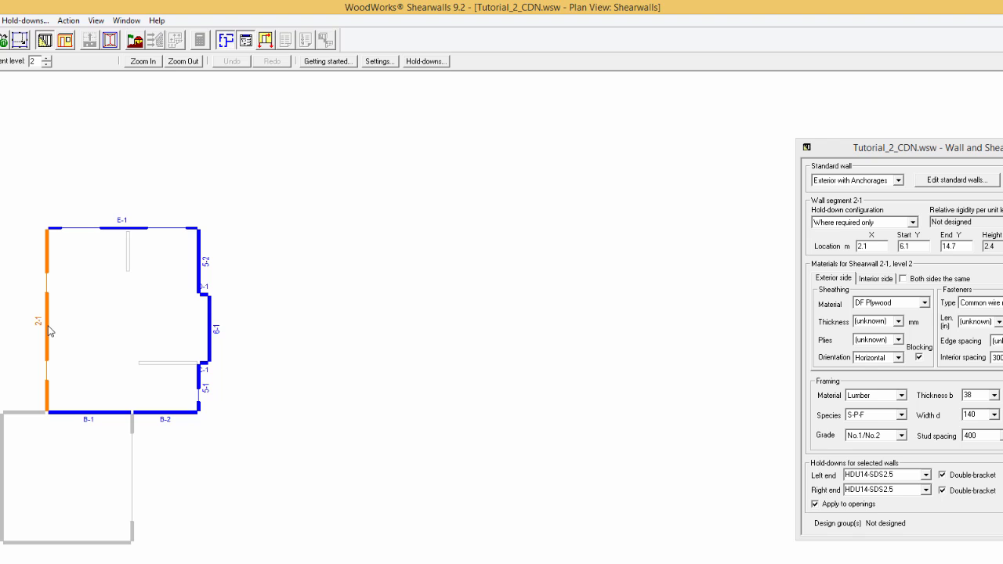
left_click(115, 229)
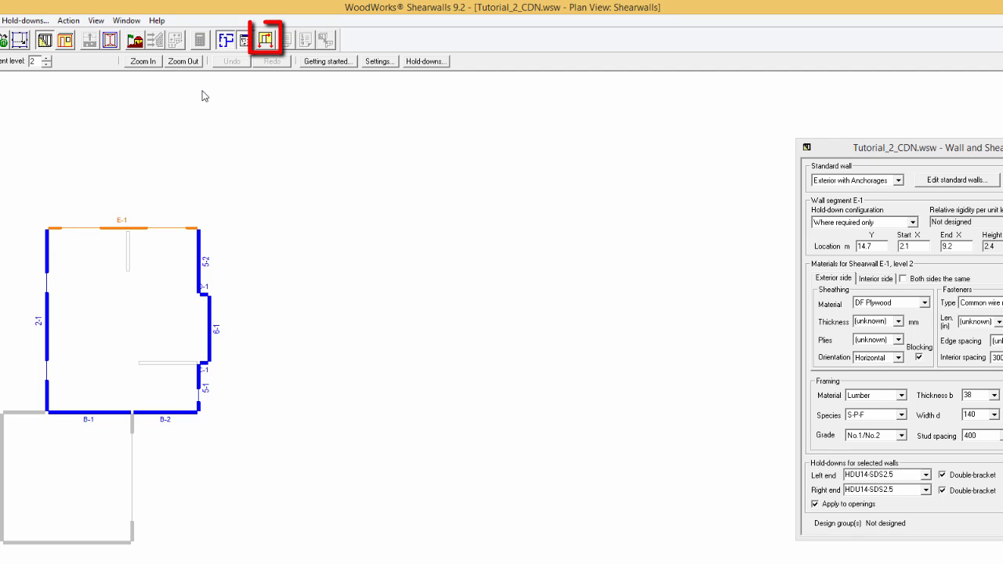
Check shearline E in elevation, then select all level 2 shearwalls and review the sheathing thickness options
left_click(266, 39)
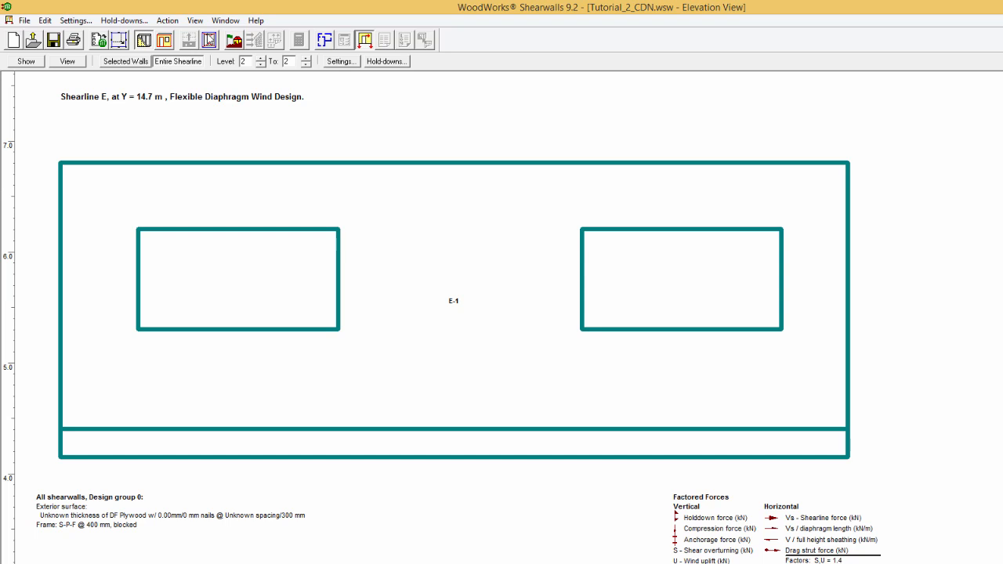
left_click(142, 45)
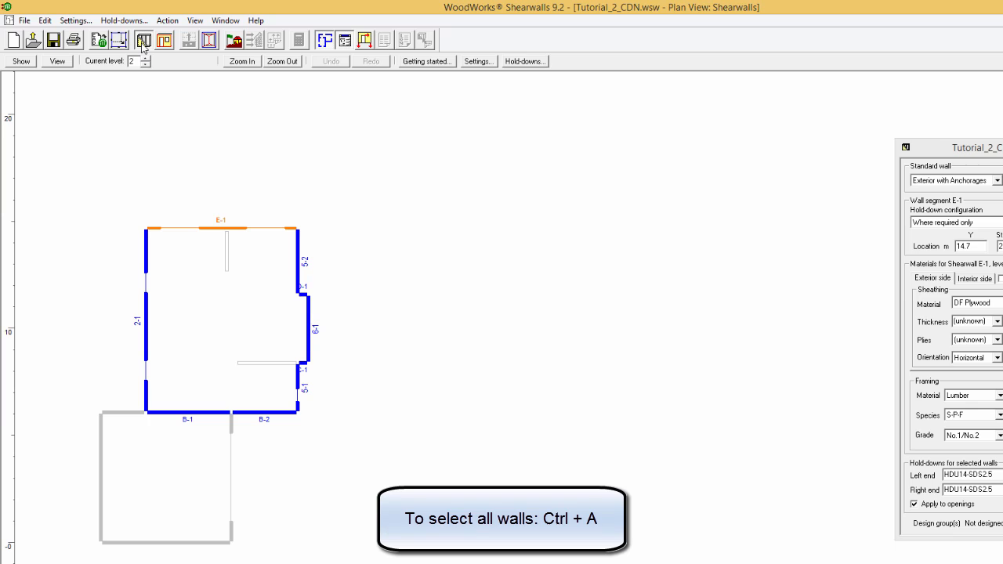
key("ctrl+a")
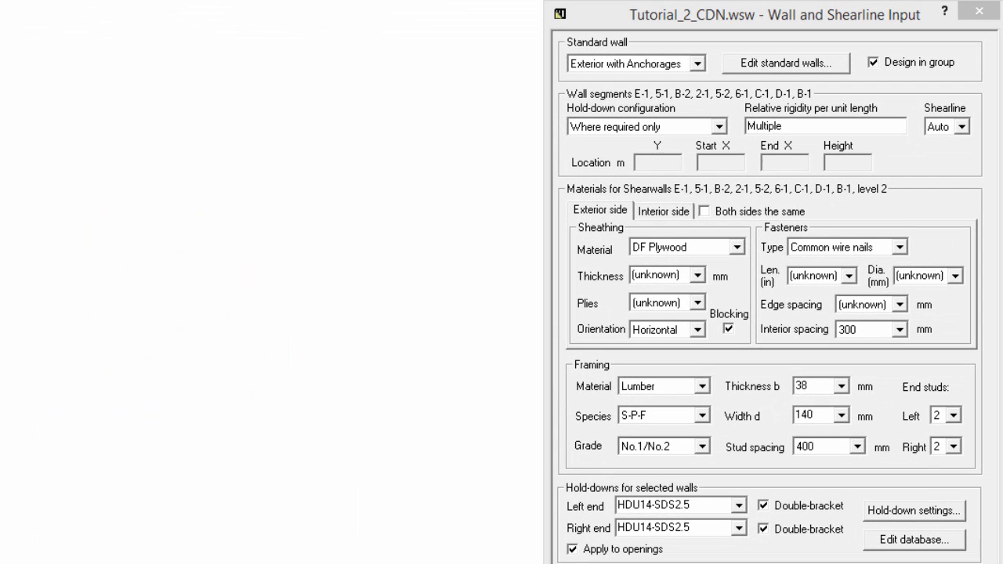
left_click(696, 275)
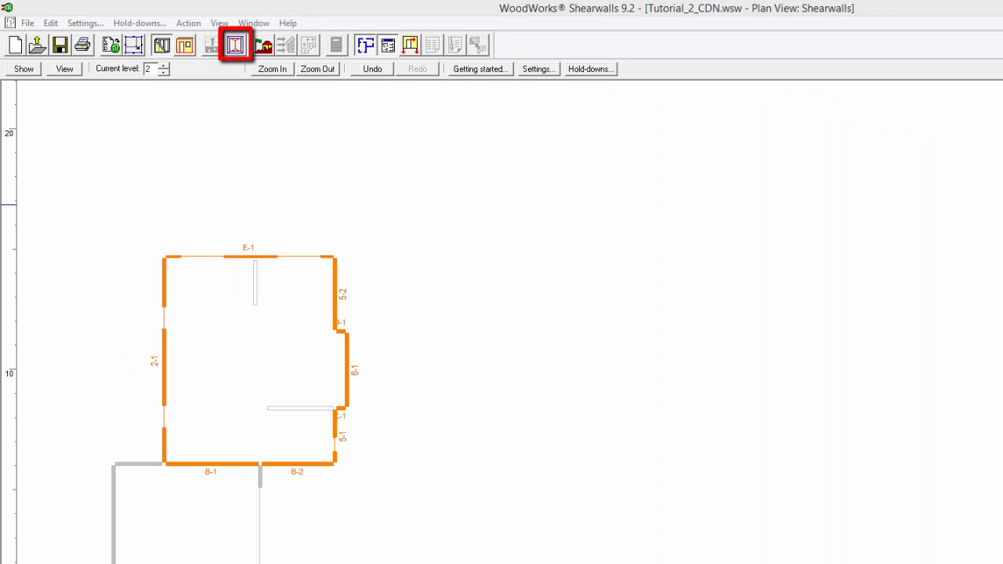
Run the Main roof ridge north-south and set its north, east, west and south overhangs to 0.6 m
left_click(235, 44)
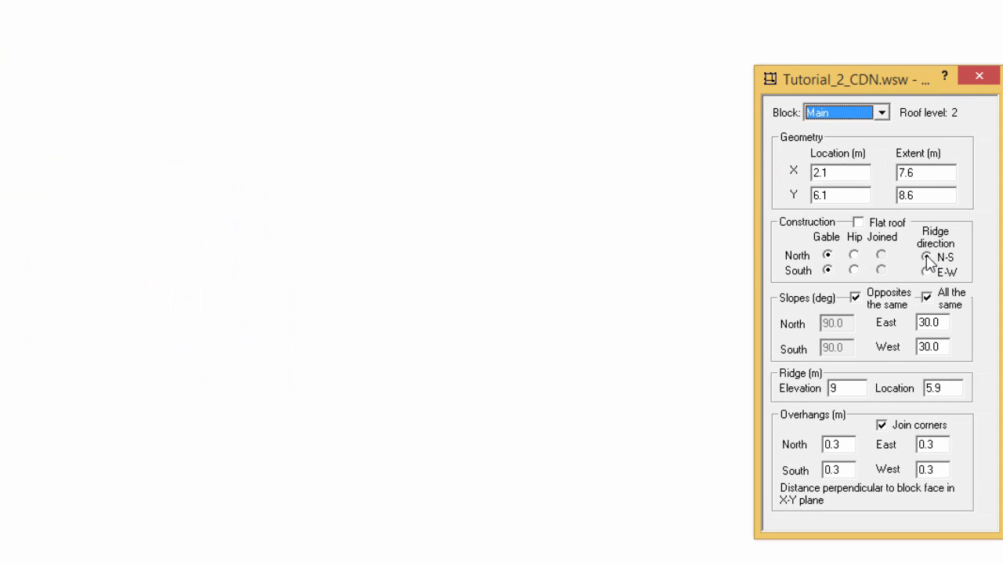
left_click(926, 258)
left_click(838, 445)
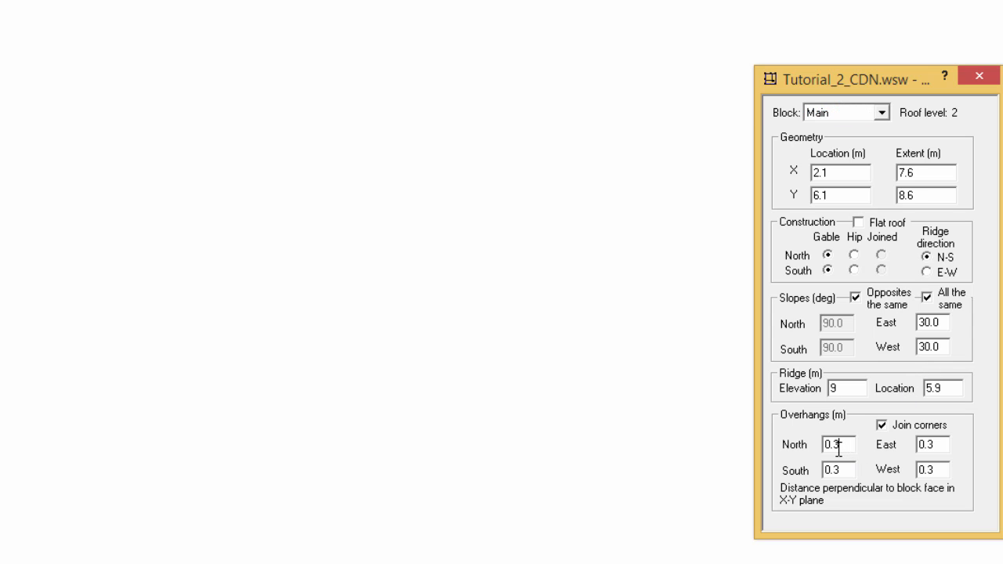
key("BackSpace")
type("6")
double_click(912, 444)
type("0.6")
double_click(913, 470)
type("0.6")
double_click(824, 470)
type("0.6")
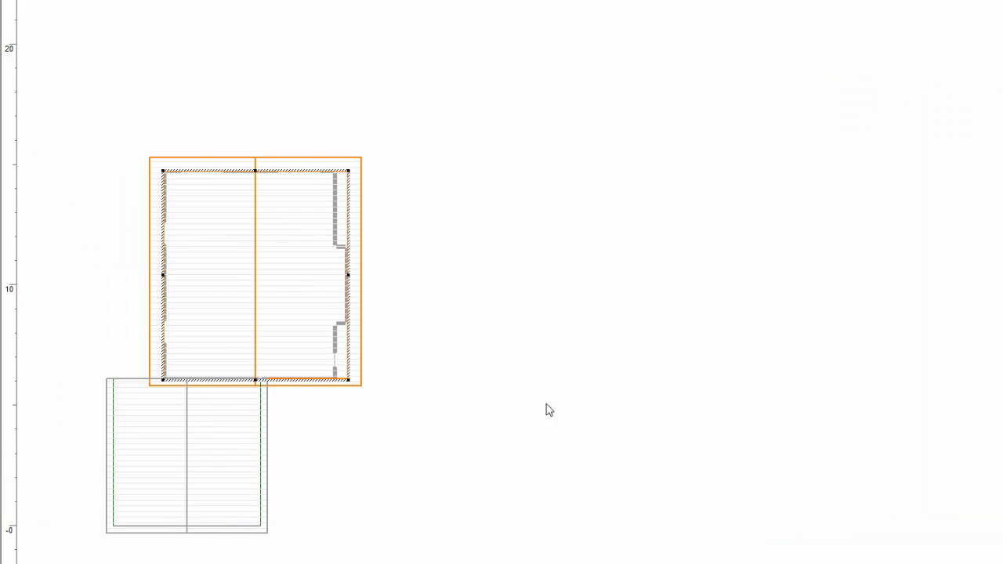
Set the Garage roof block's north, east, south and west overhangs to 0.6 m
left_click(265, 439)
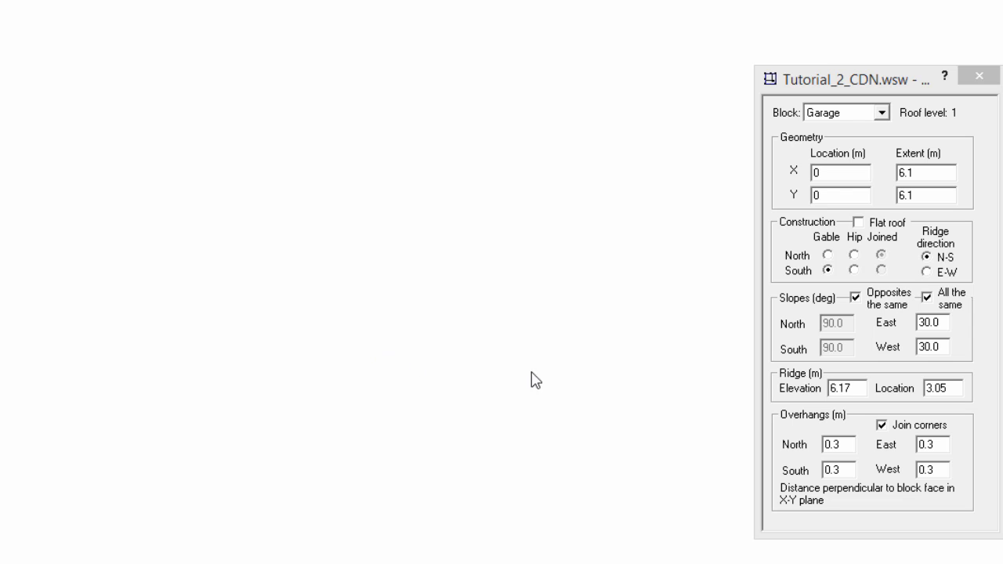
left_click_drag(848, 444, 832, 443)
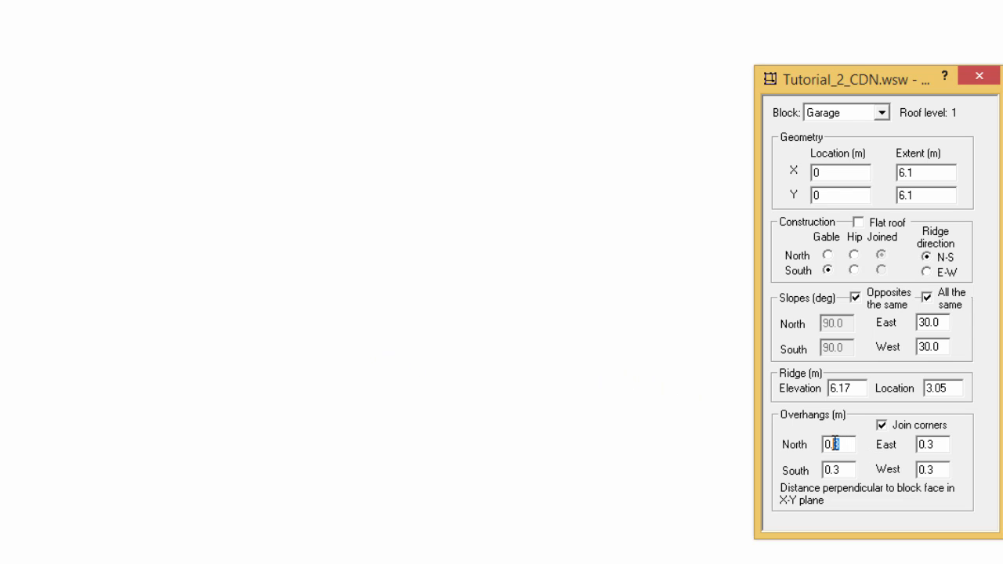
type("6")
left_click_drag(936, 444, 929, 444)
type("6")
left_click_drag(840, 470, 836, 469)
type("6")
left_click_drag(938, 470, 930, 469)
type("6")
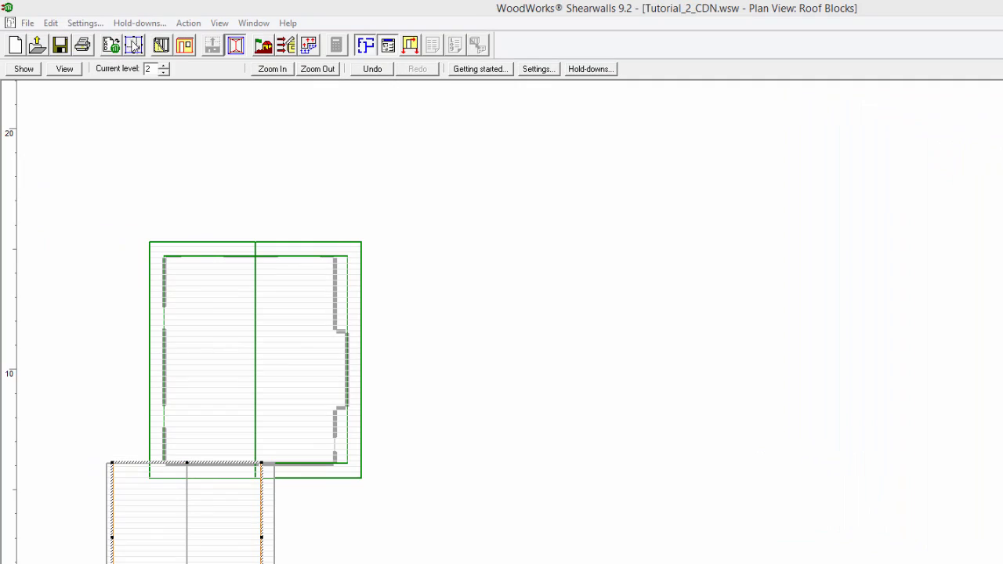
Open the design settings, cancel without changes, and deselect the Garage roof block
left_click(92, 27)
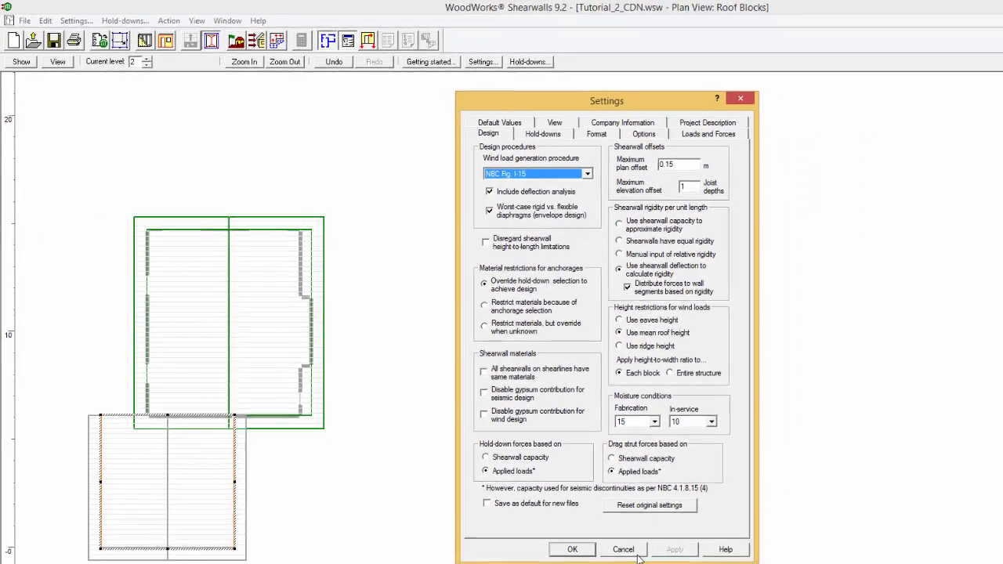
left_click(589, 512)
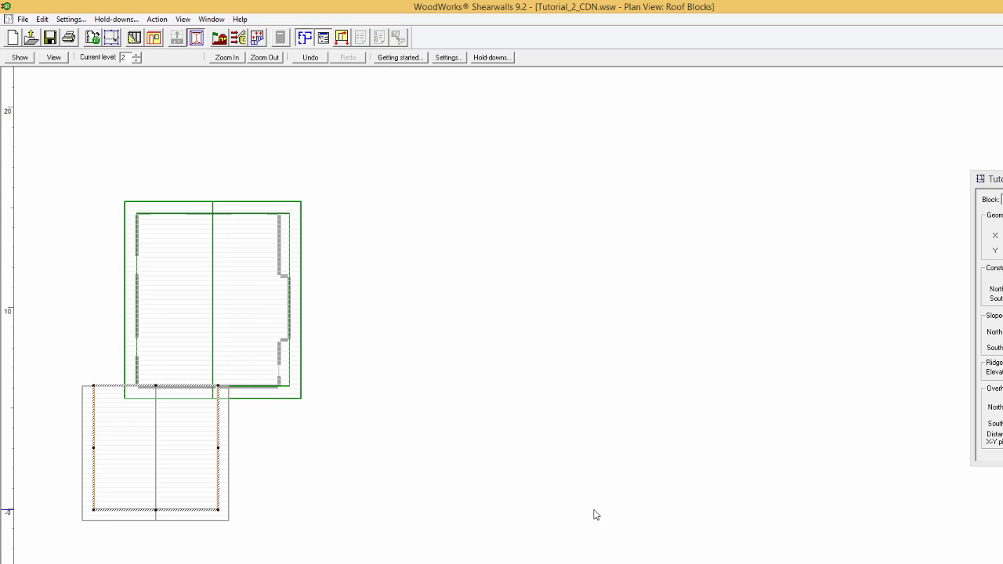
left_click(621, 513)
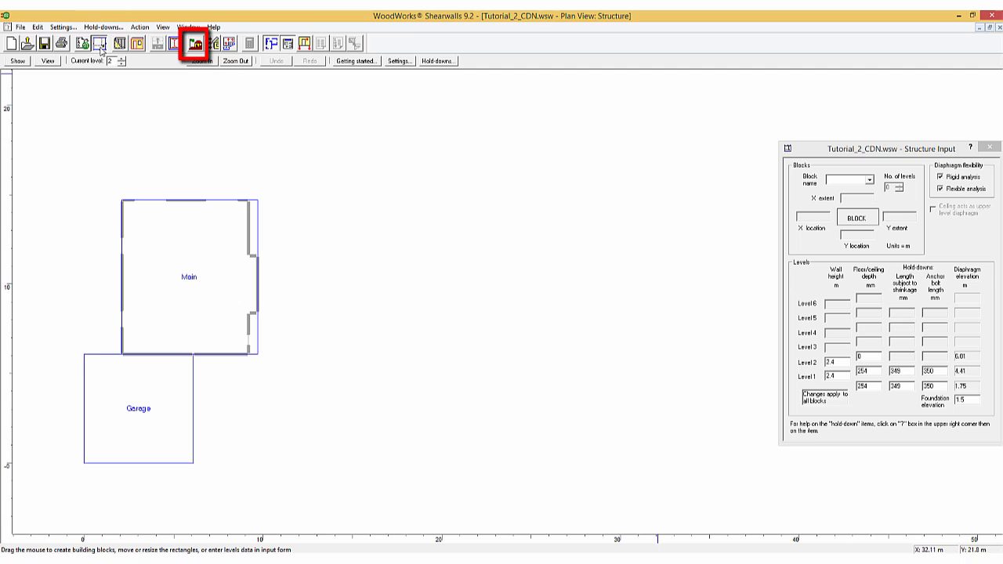
left_click(205, 47)
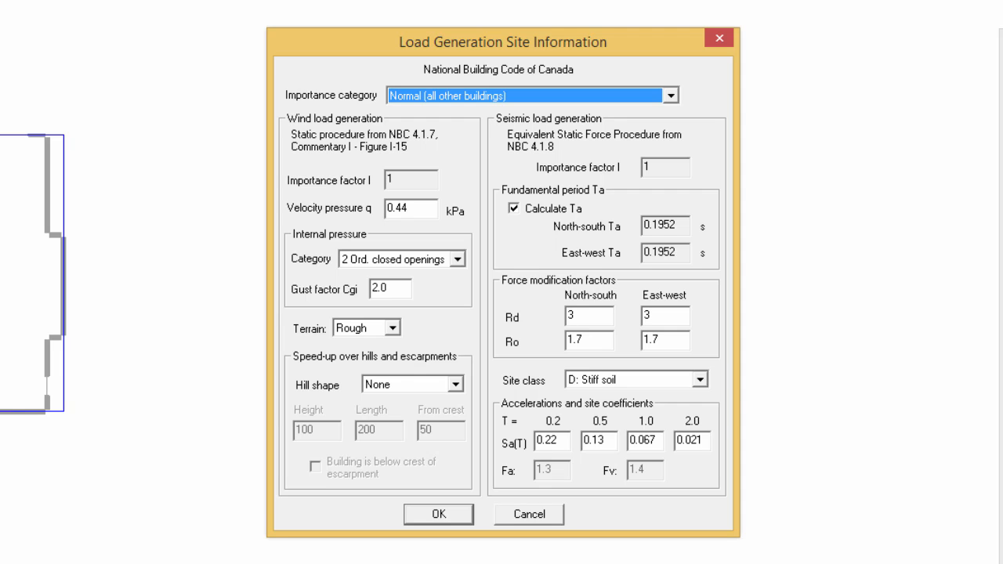
left_click(513, 210)
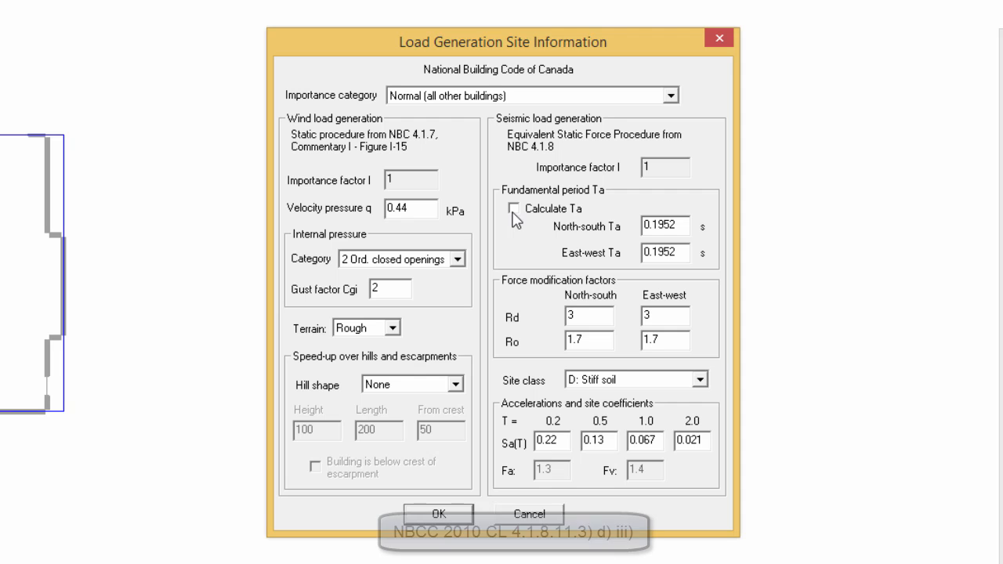
left_click_drag(678, 225, 607, 224)
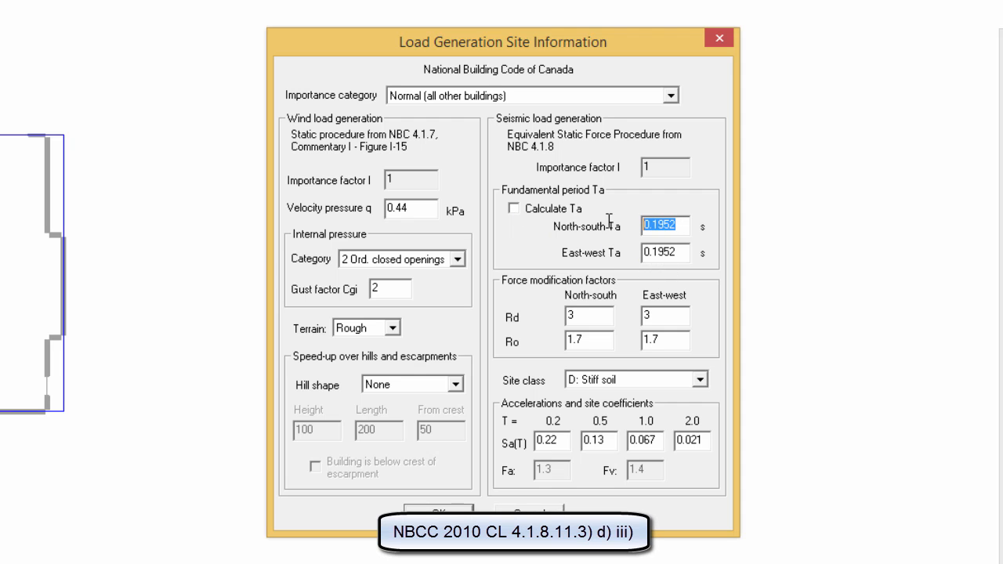
type("3")
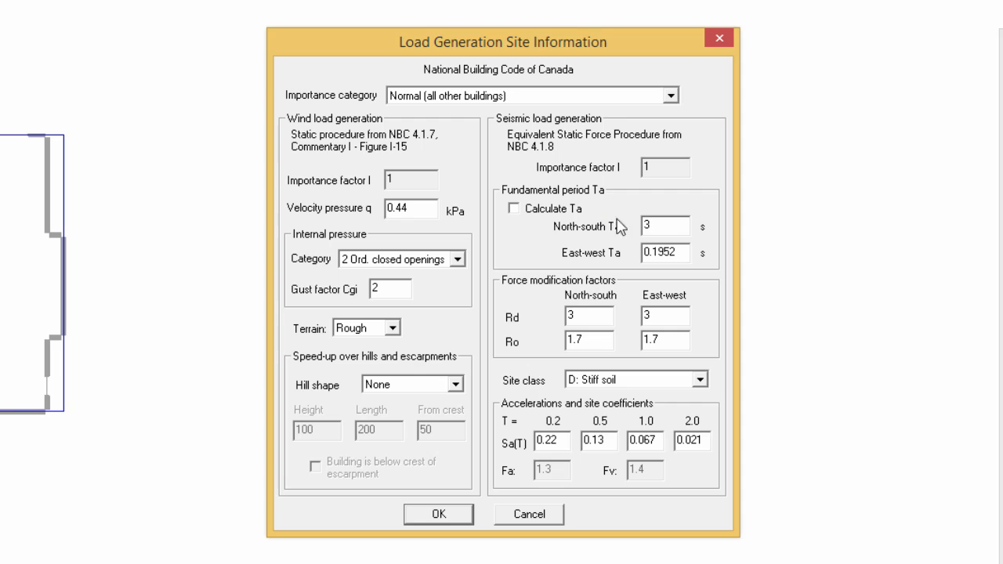
left_click_drag(683, 251, 631, 247)
type("3")
left_click(462, 521)
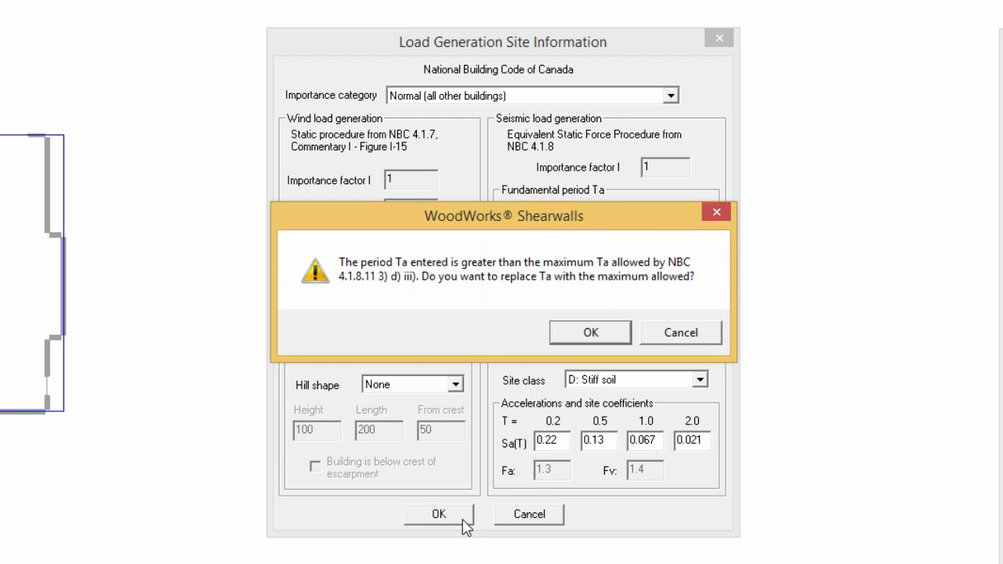
left_click(592, 334)
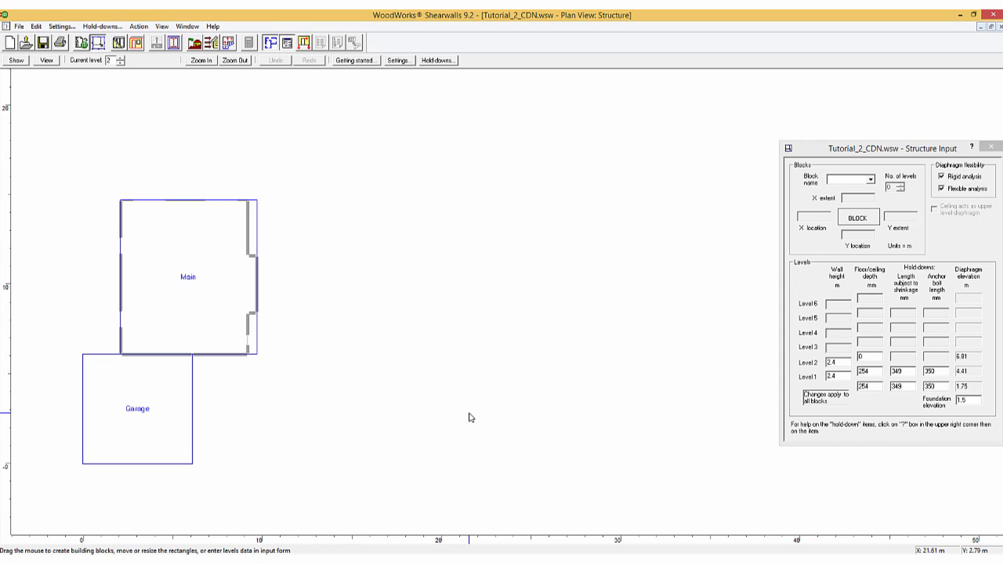
left_click(194, 43)
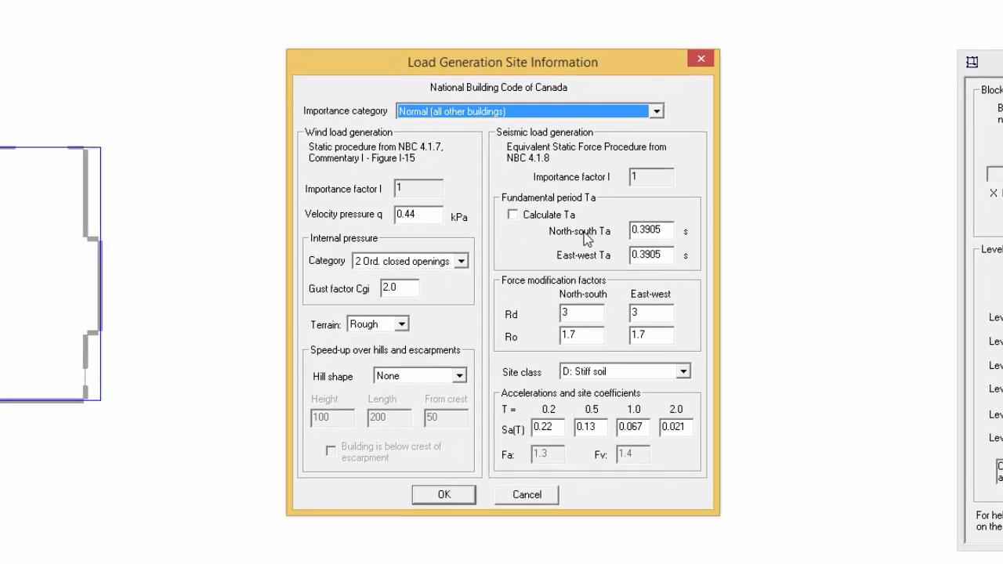
left_click(508, 239)
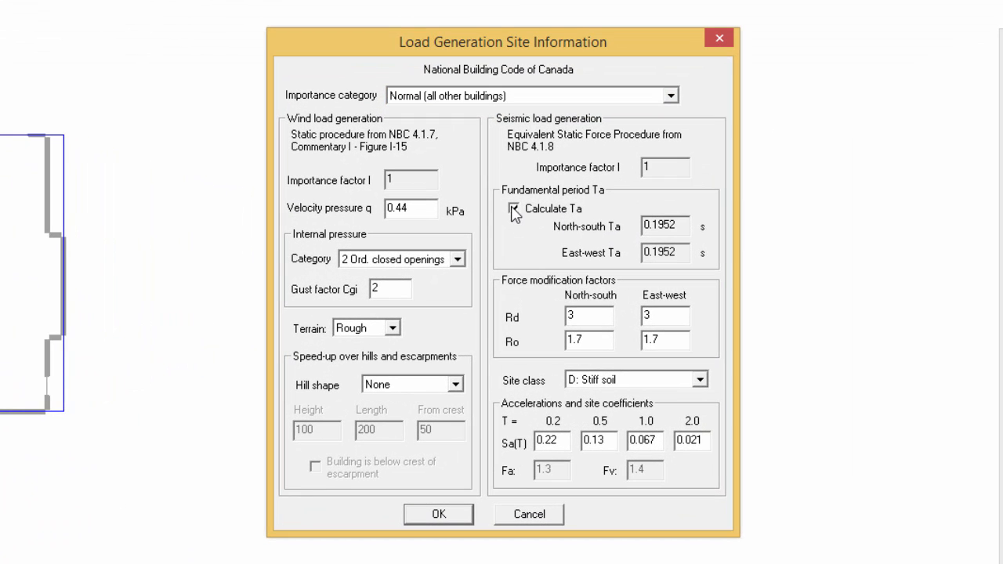
left_click(455, 517)
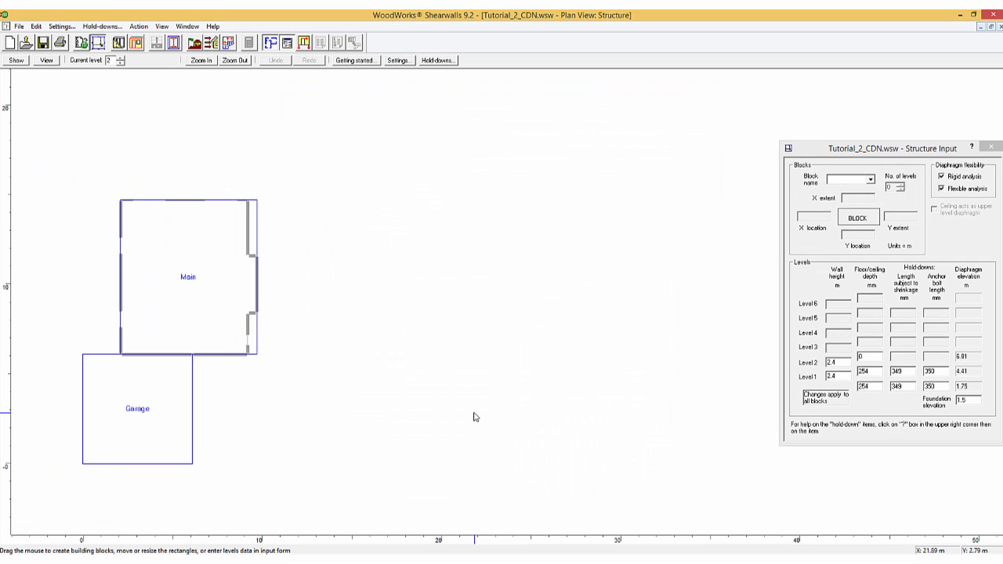
Generate loads on levels 1 to 2 with wall self-weights as Jhd dead loads, accepting the wind warning
left_click(210, 43)
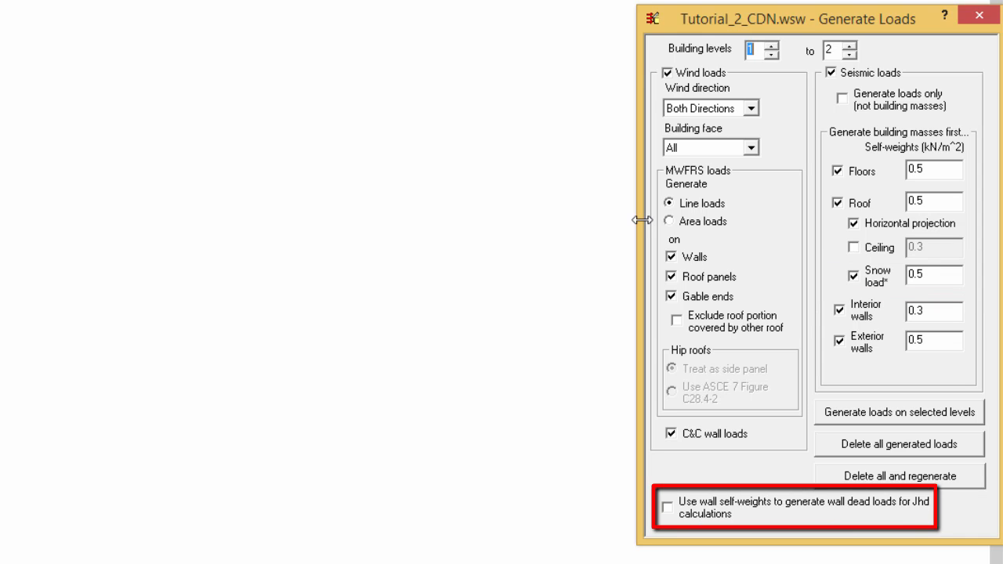
left_click(672, 517)
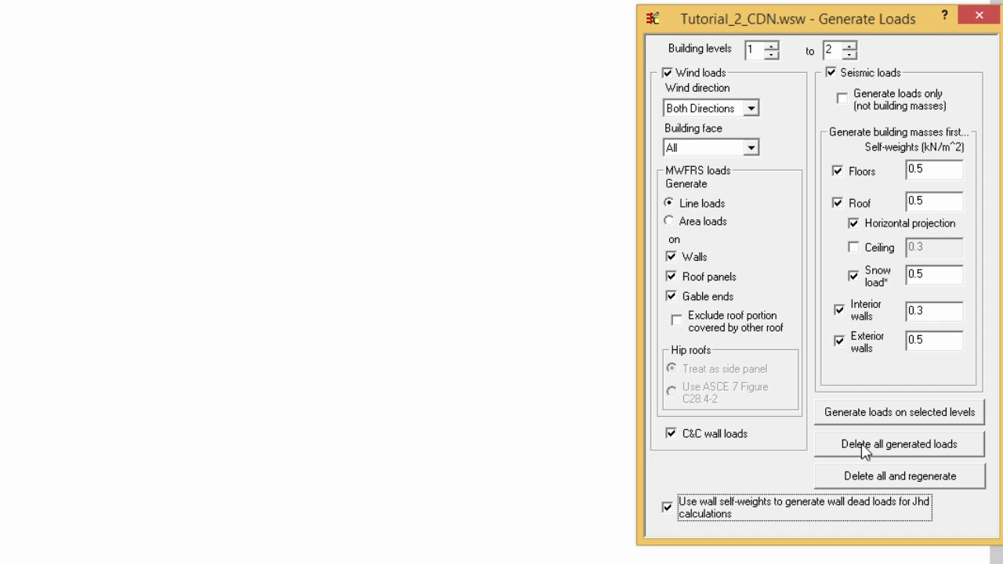
left_click(905, 416)
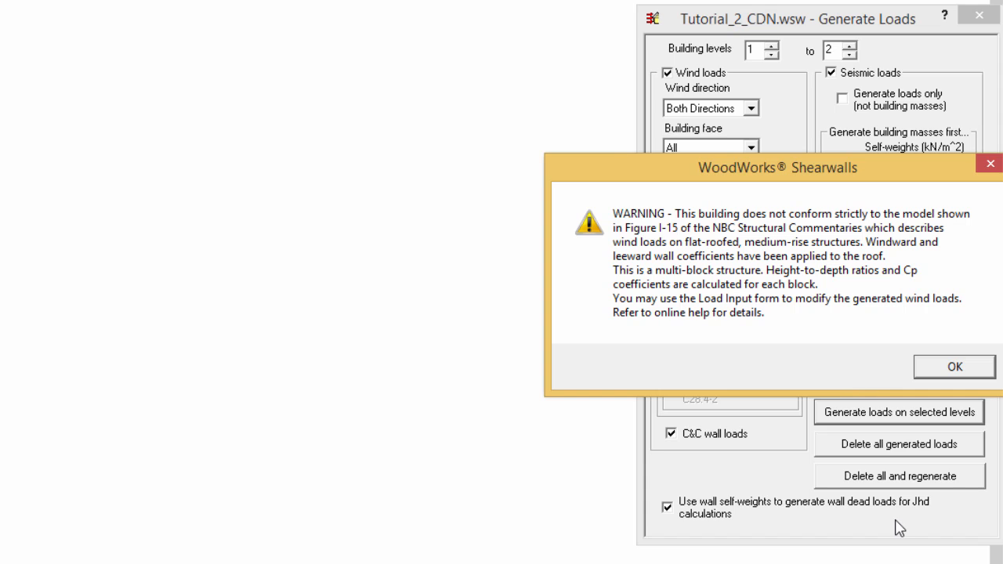
left_click(940, 370)
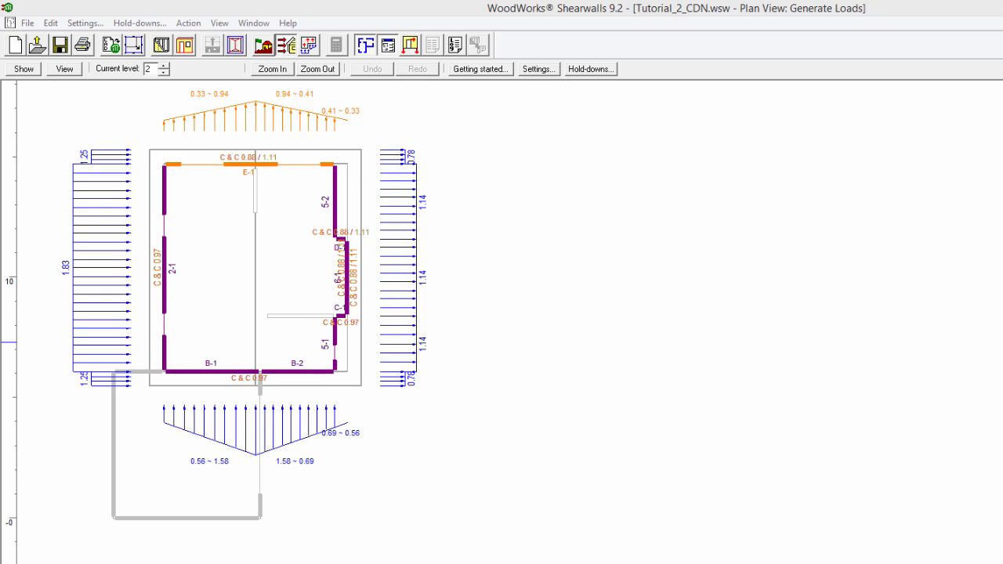
Review seismic and then wind loads on the level 1 plan, and bring up the Loads and Forces view
left_click(23, 69)
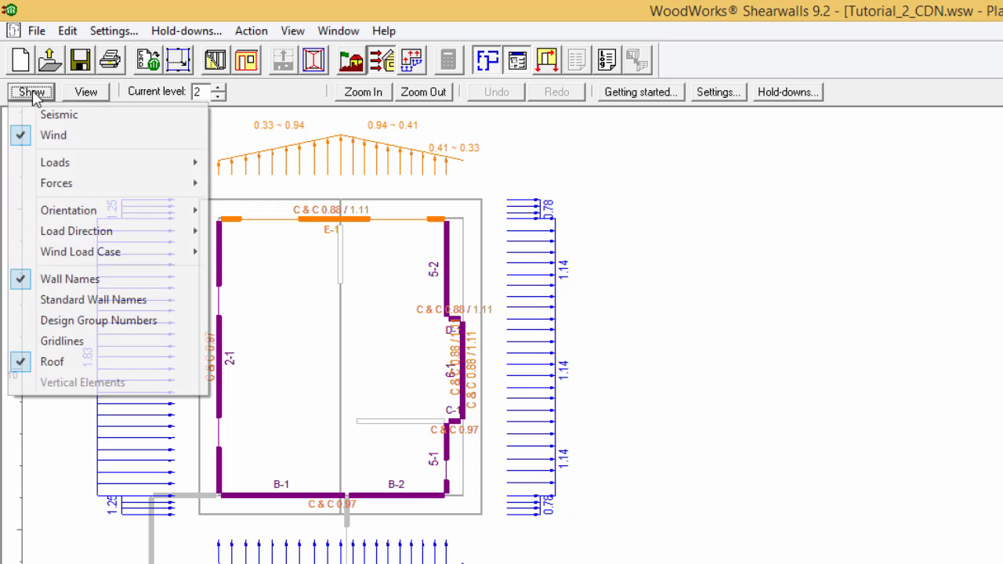
left_click(33, 117)
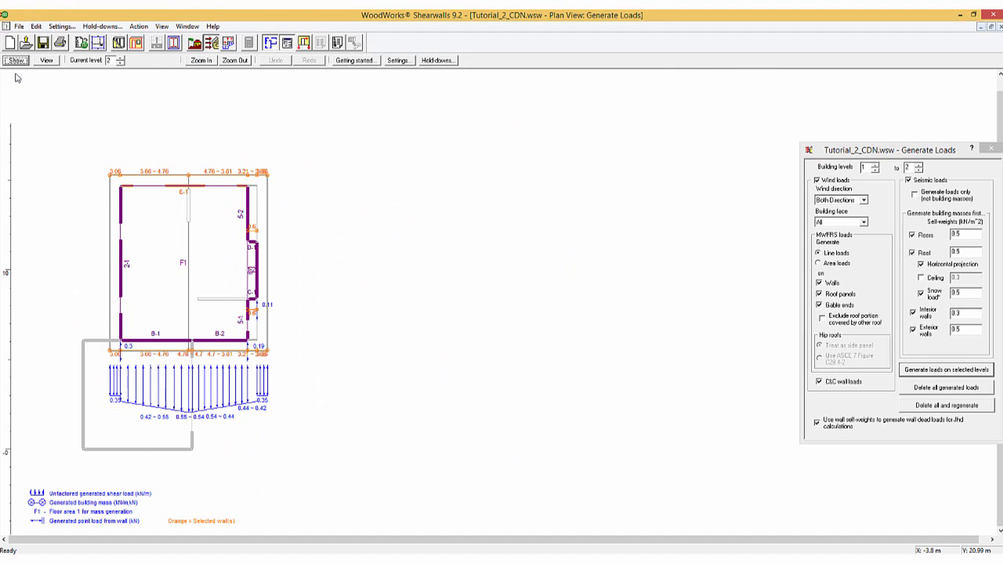
left_click(119, 63)
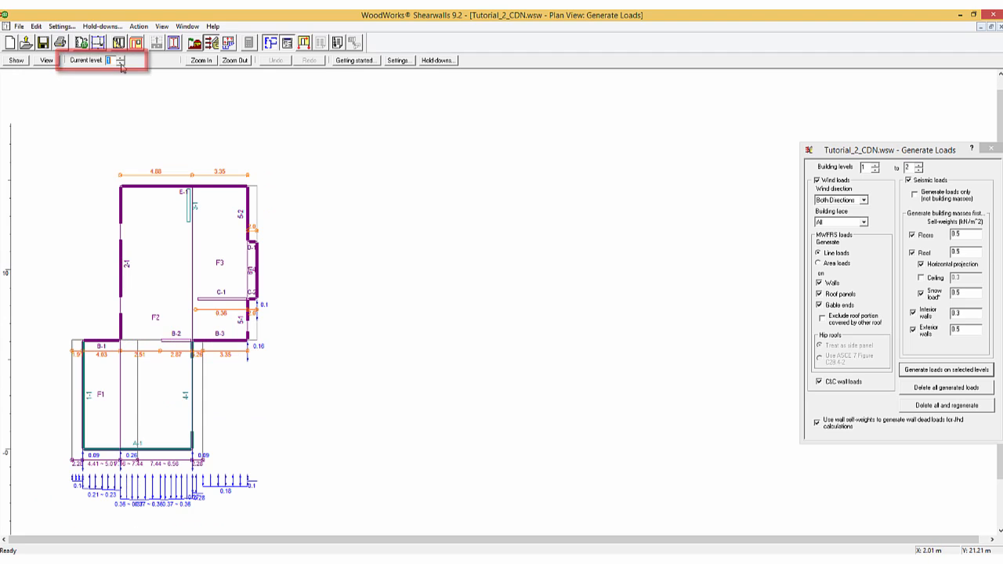
left_click(17, 60)
left_click(30, 85)
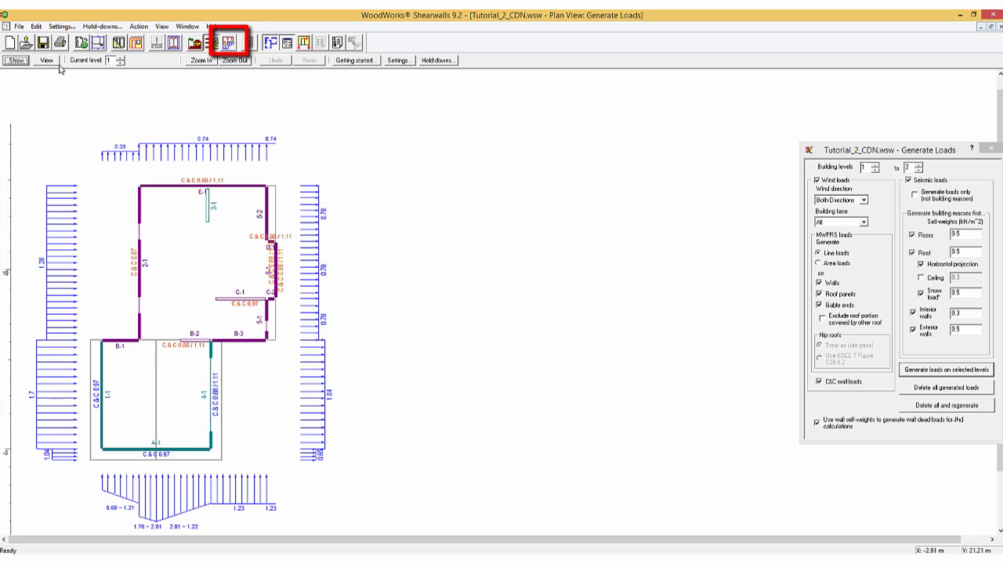
left_click(229, 43)
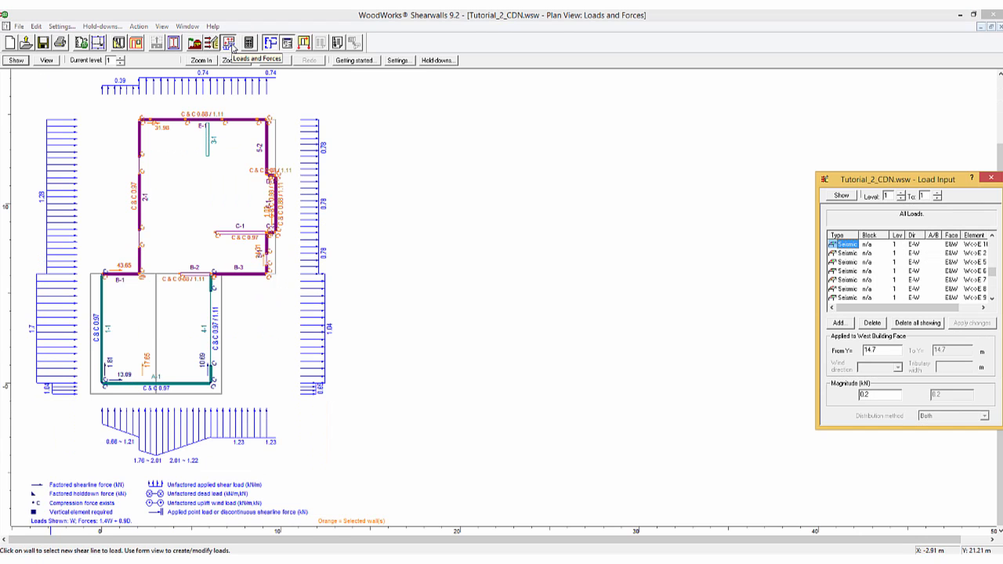
Select the south wall and filter Load Input to seismic only, hiding wind shear, uplift, dead, C&C and masses
left_click(174, 385)
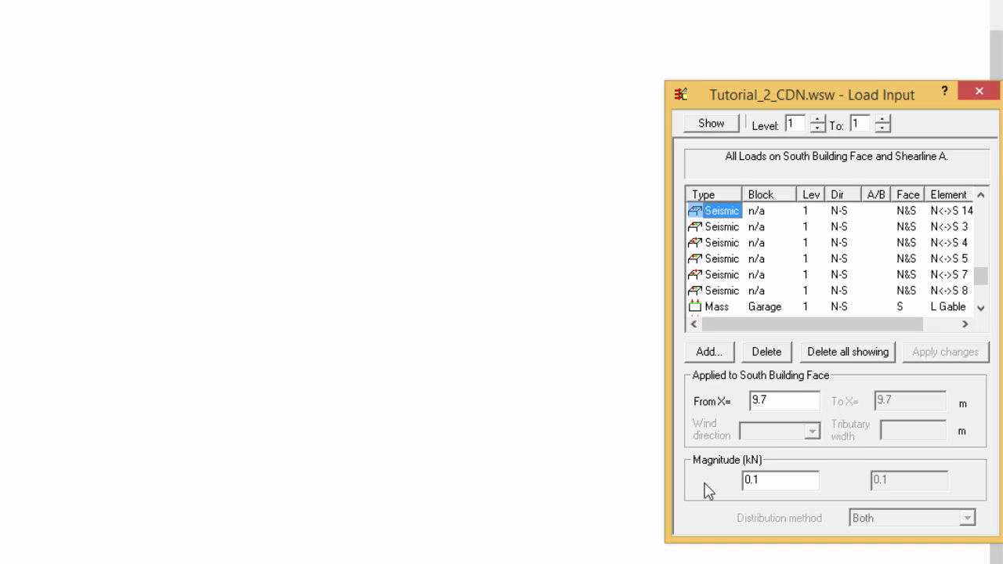
left_click(729, 129)
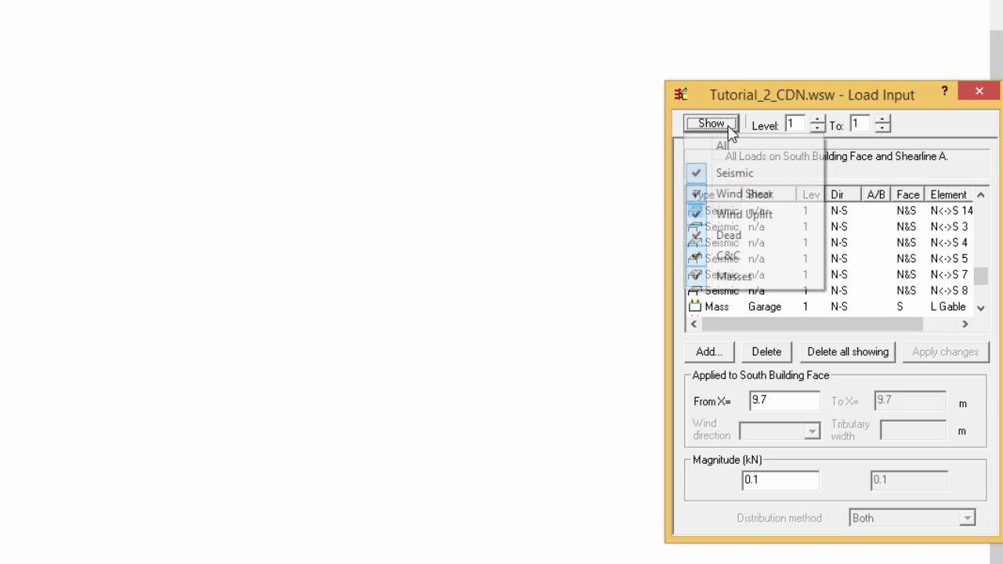
left_click(741, 193)
left_click(727, 126)
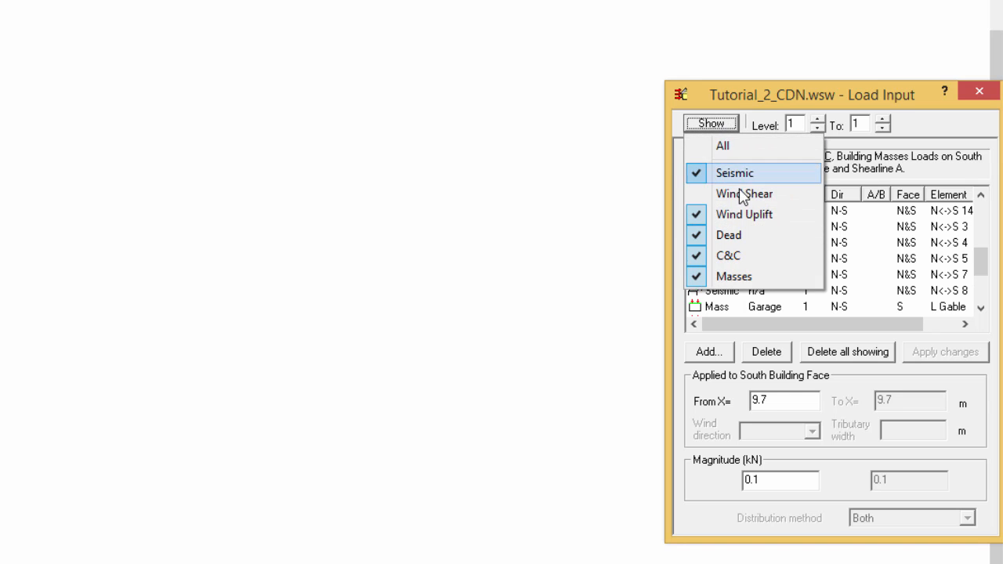
left_click(740, 214)
left_click(734, 127)
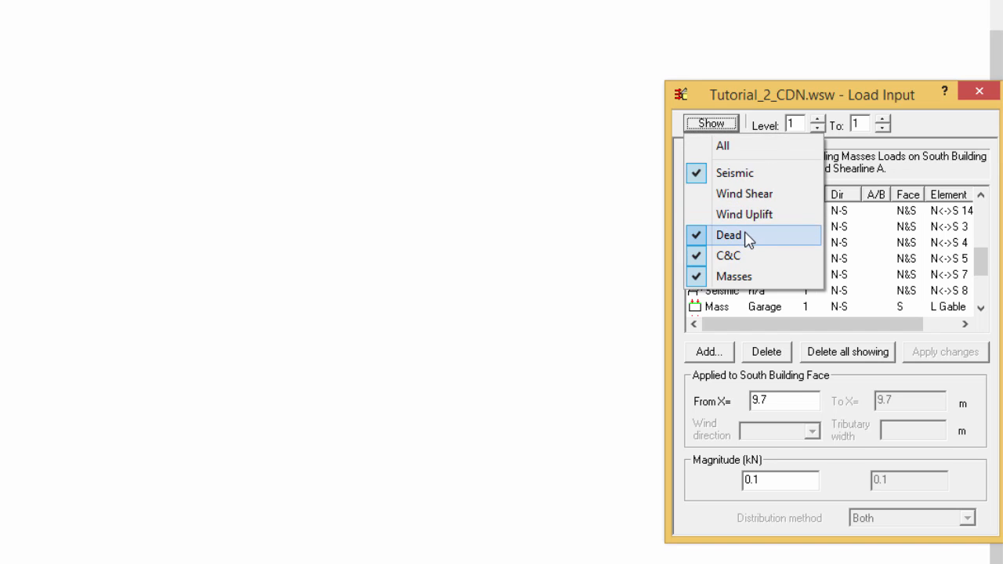
left_click(744, 235)
left_click(713, 125)
left_click(743, 261)
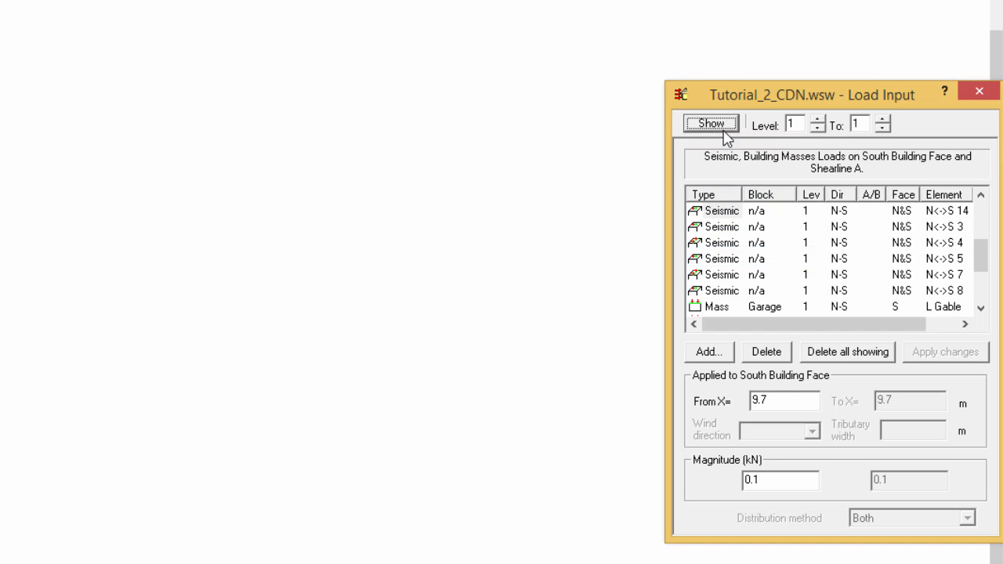
left_click(725, 126)
left_click(736, 278)
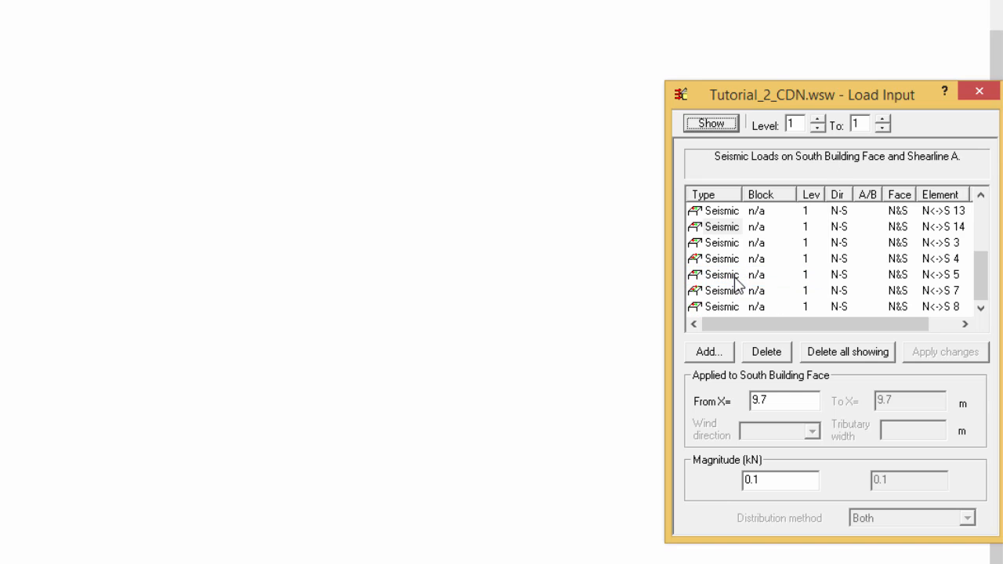
left_click_drag(981, 291, 968, 327)
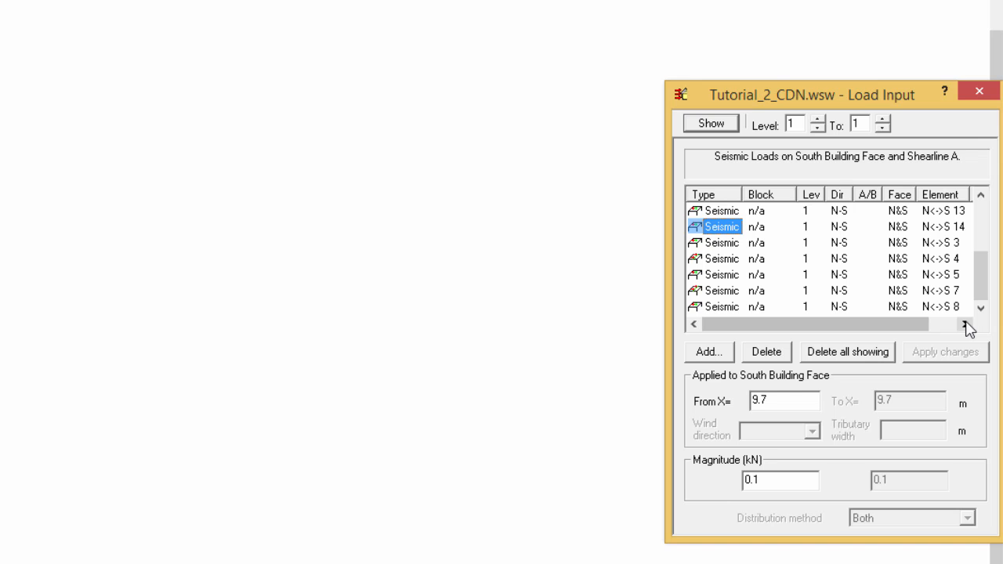
Add a 3 kN/m seismic line load applied to the selected walls
left_click(709, 352)
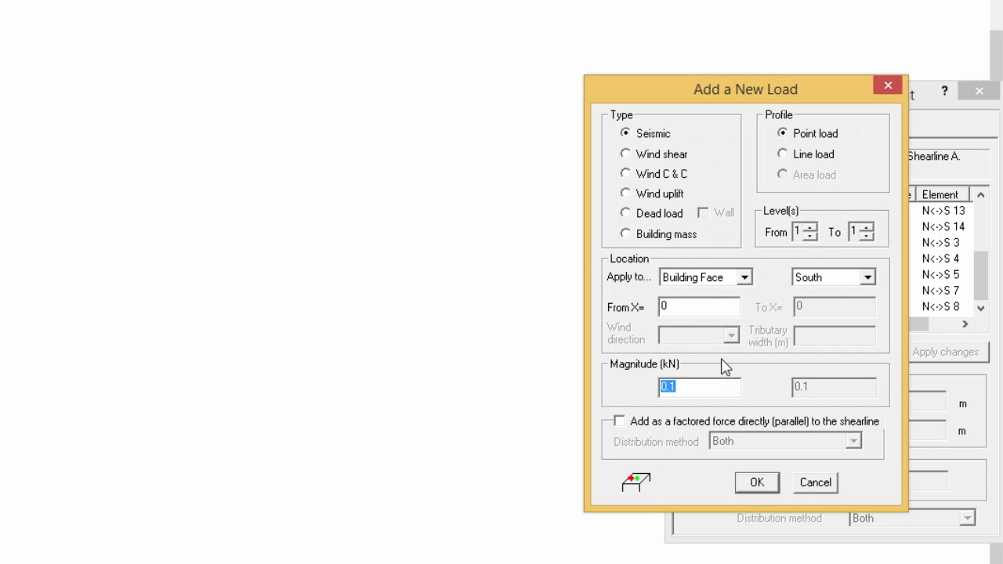
left_click(781, 154)
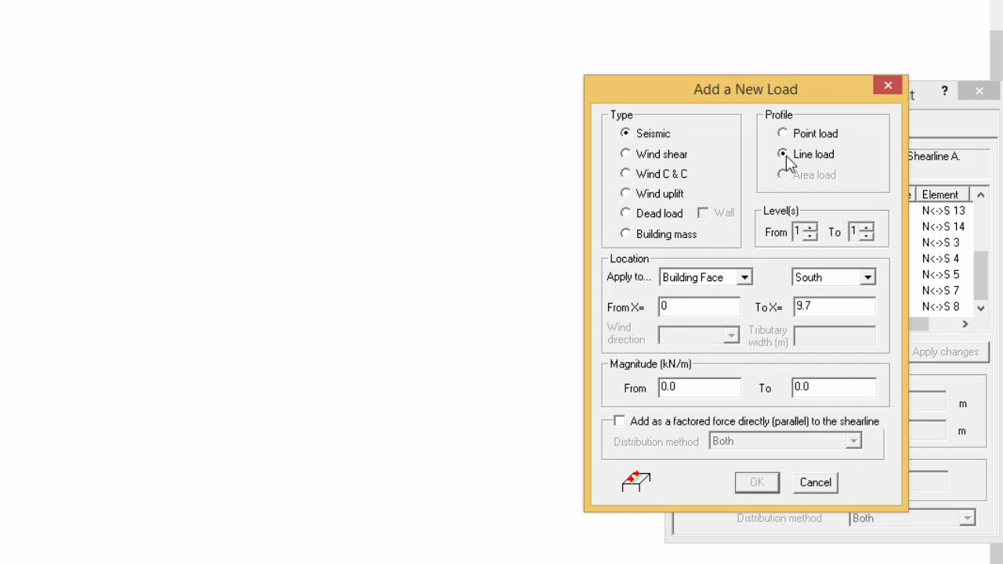
left_click(744, 280)
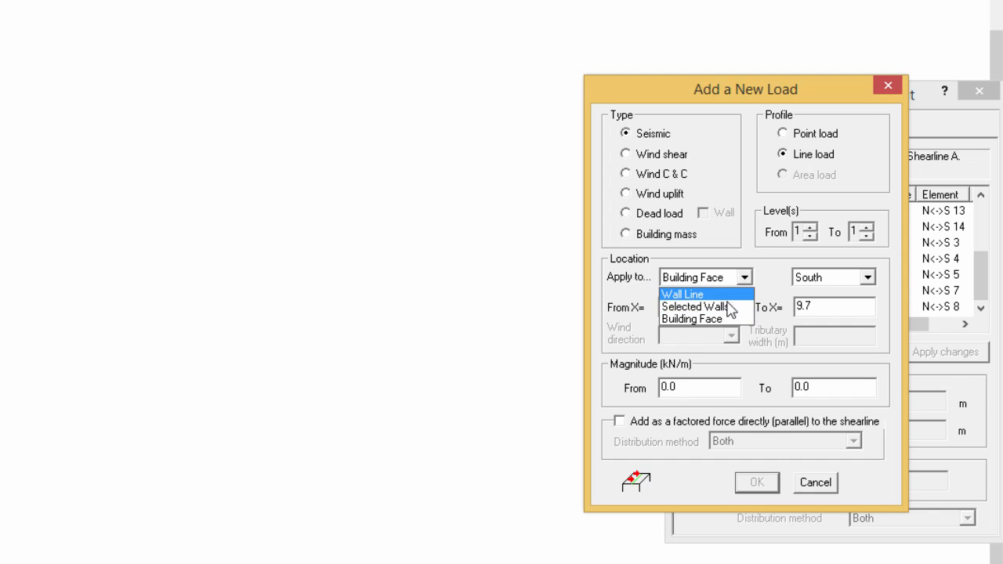
left_click(728, 308)
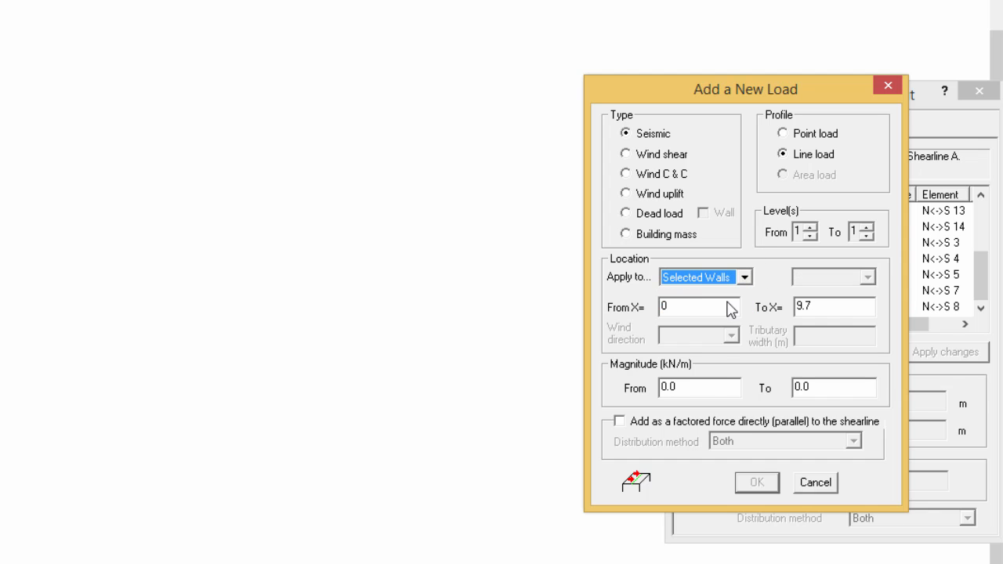
left_click_drag(711, 387, 604, 387)
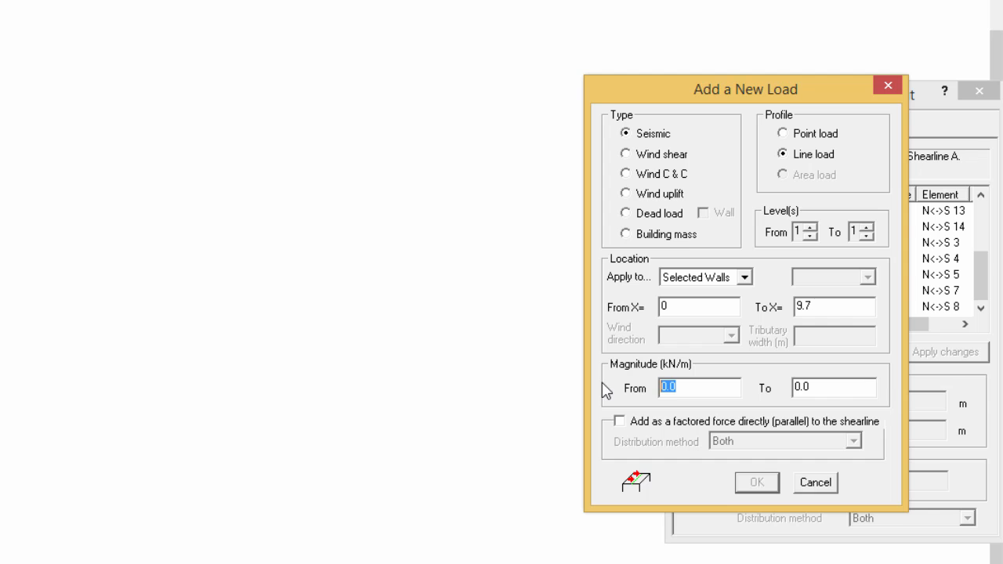
type("3")
left_click(757, 482)
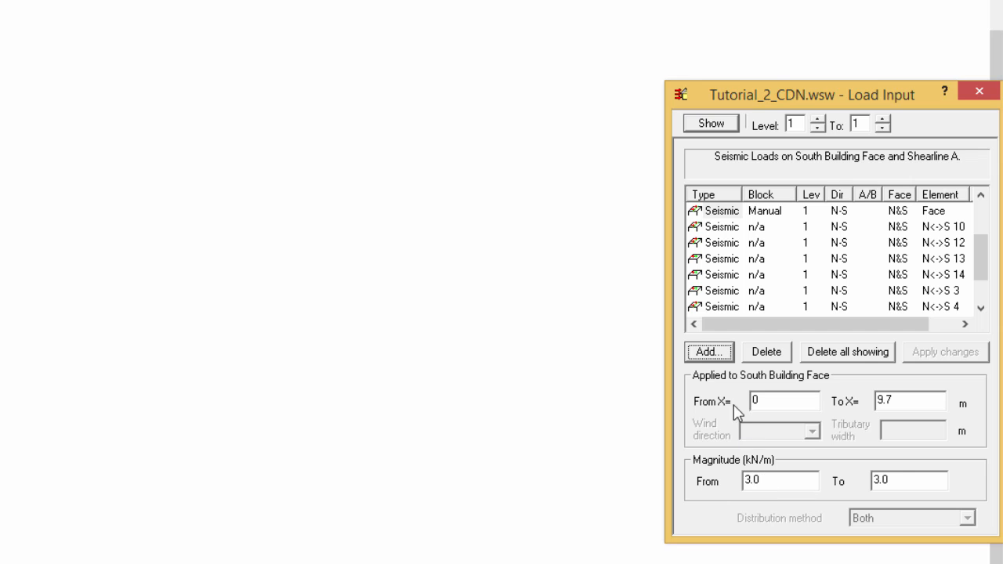
Add a 2 kN/m wind uplift load on wall line 1
left_click(723, 356)
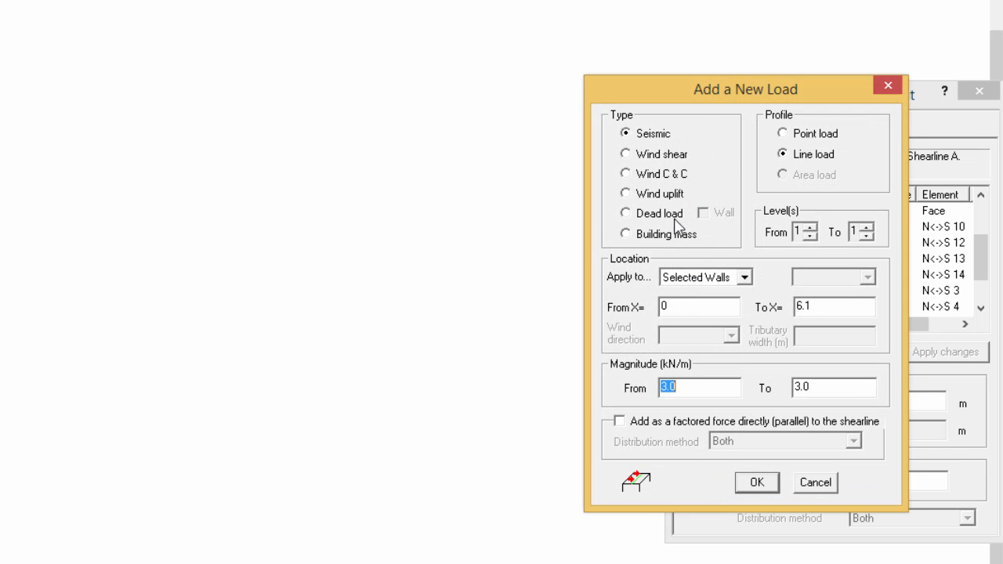
left_click(626, 196)
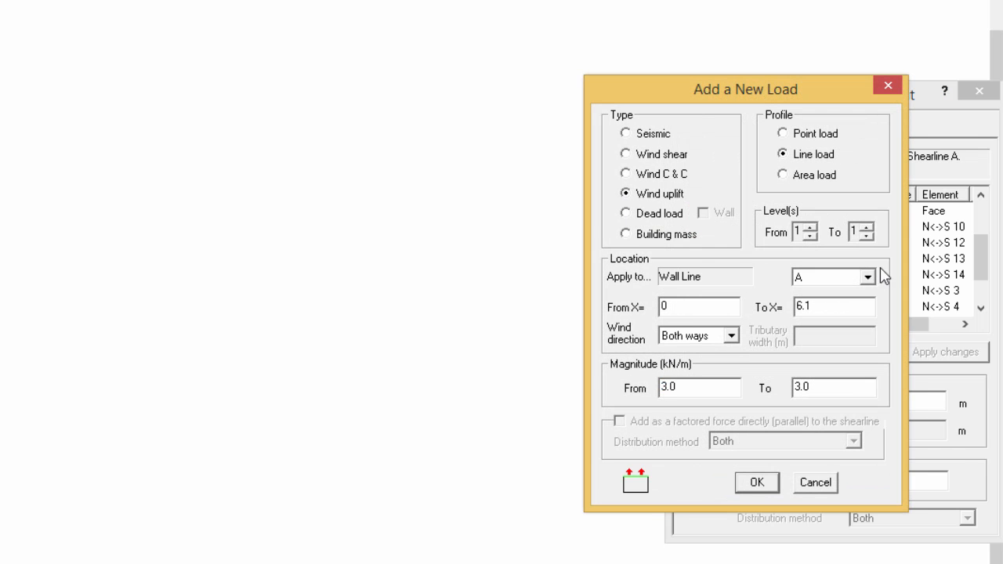
left_click(867, 277)
left_click(827, 357)
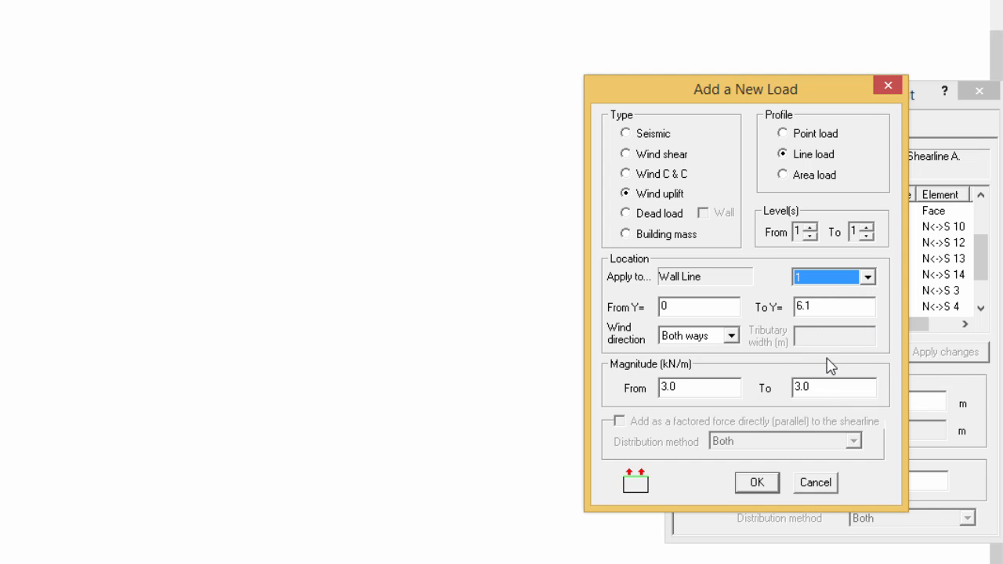
left_click_drag(708, 387, 596, 385)
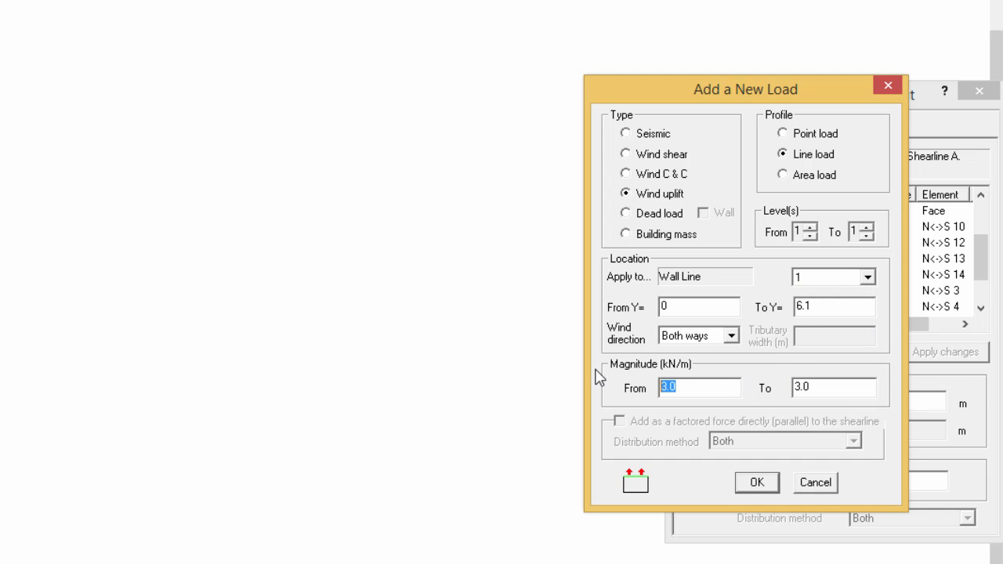
type("2")
left_click(757, 485)
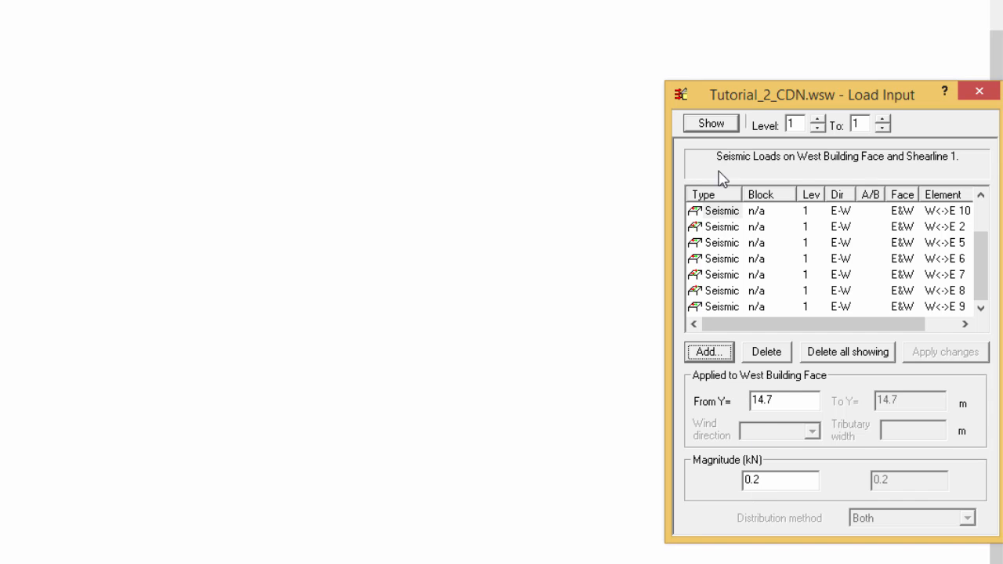
Include wind uplift loads in the list, select the new uplift entry, and view shearline 1's elevation
left_click(716, 125)
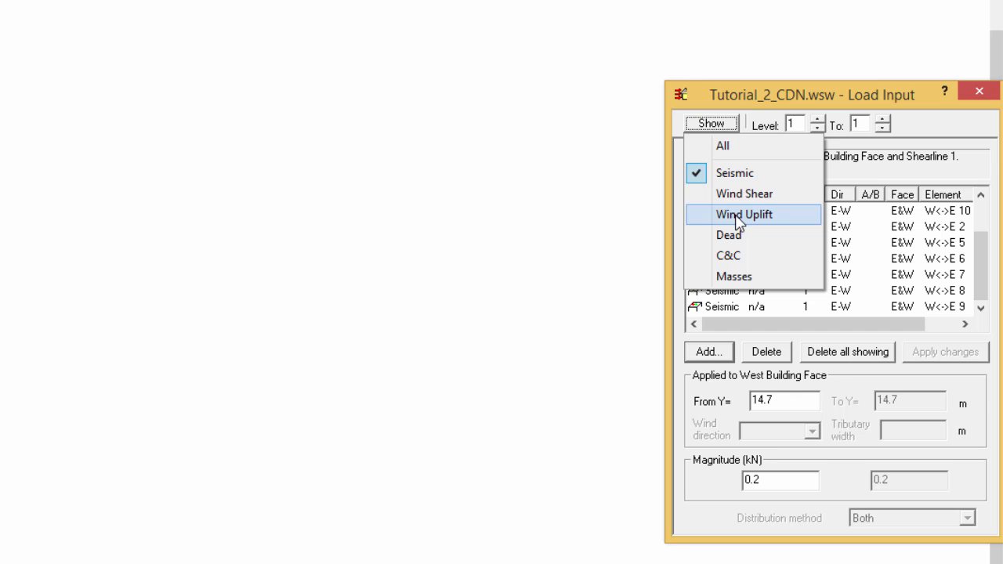
left_click(736, 216)
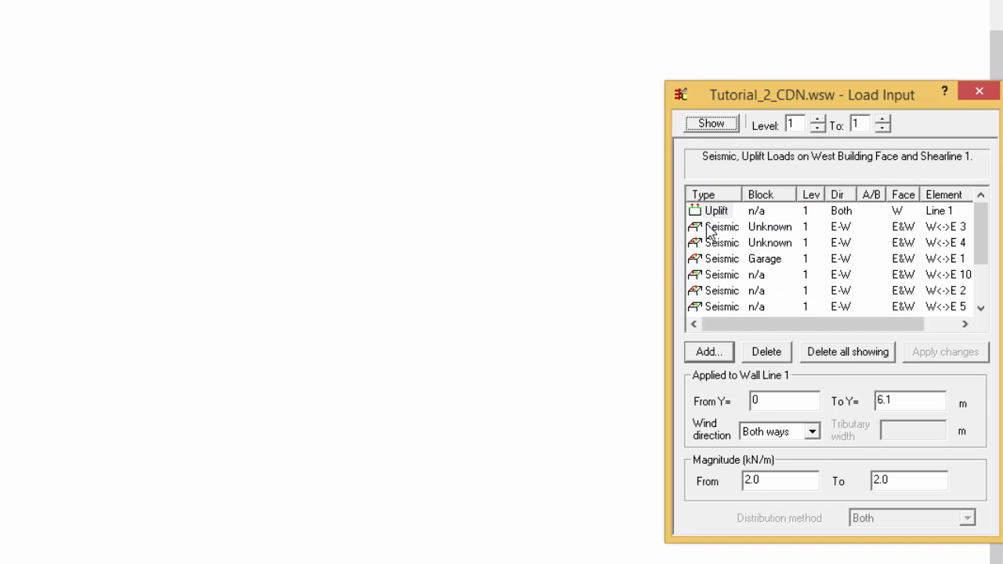
left_click(719, 214)
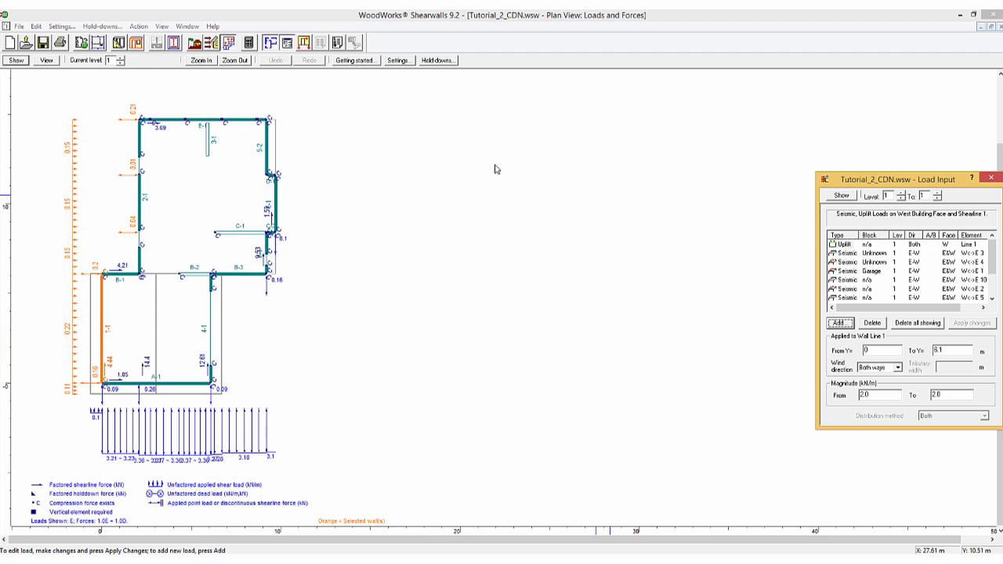
left_click(307, 47)
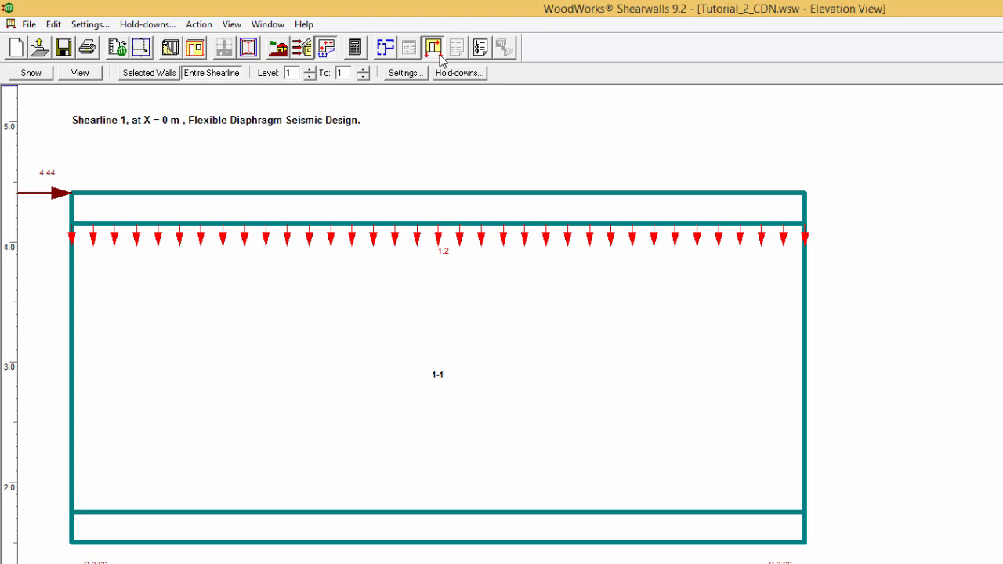
Show the West to East, South to North wind design loads on the elevation, then return to the loads plan
left_click(44, 74)
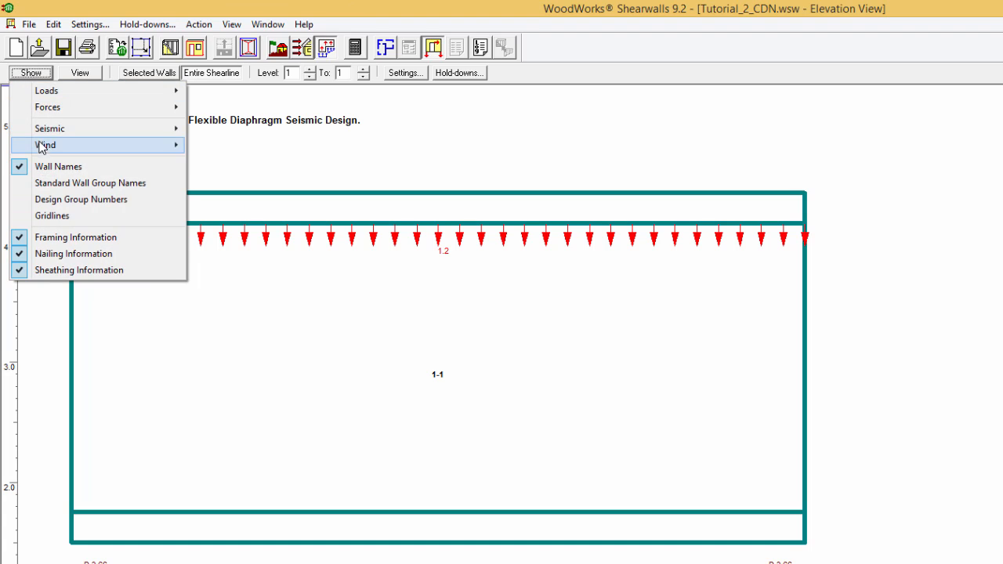
mouse_move(45, 151)
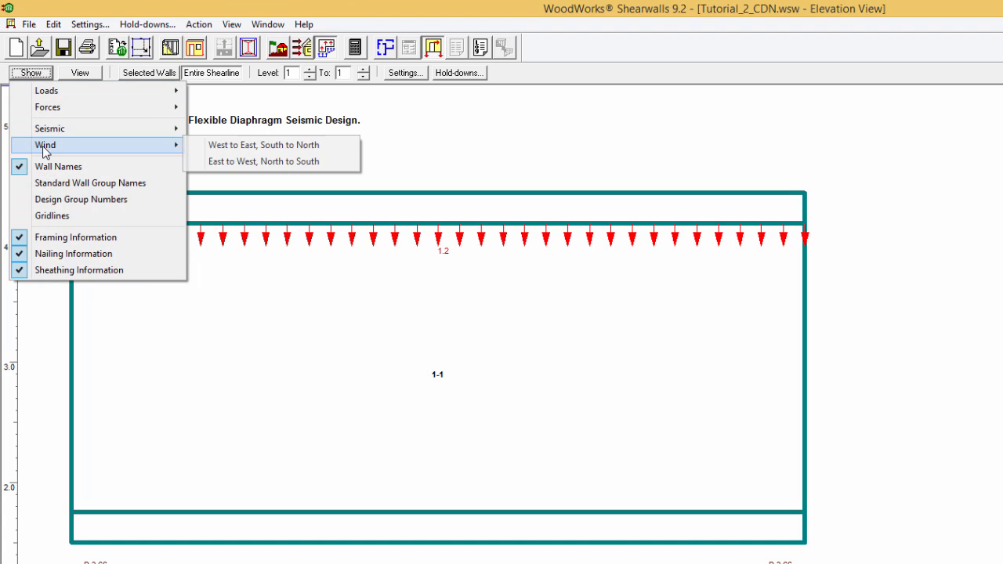
left_click(217, 149)
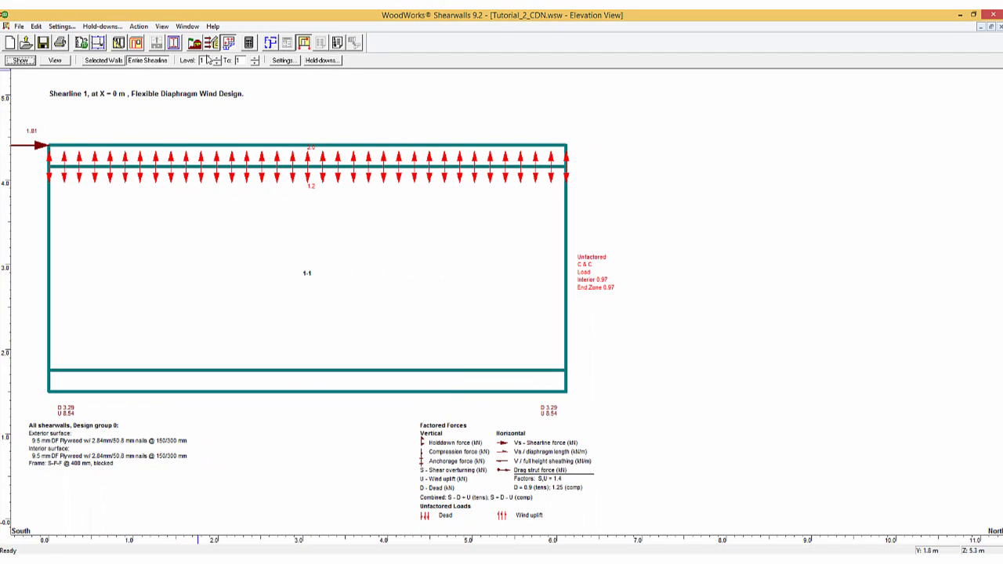
left_click(228, 43)
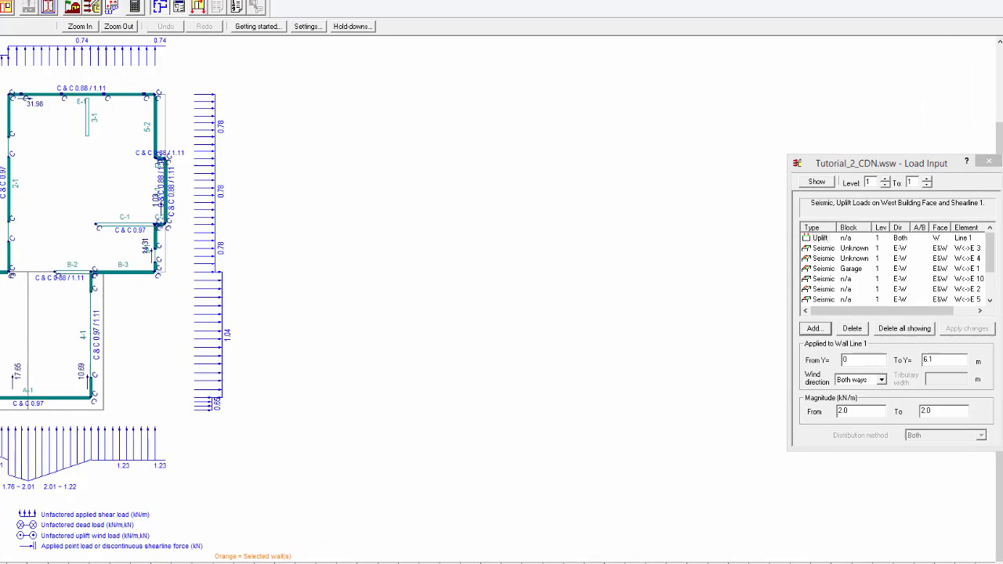
Hide seismic loads from the list and delete the 2.0 kN/m uplift load on wall line 1
left_click(725, 122)
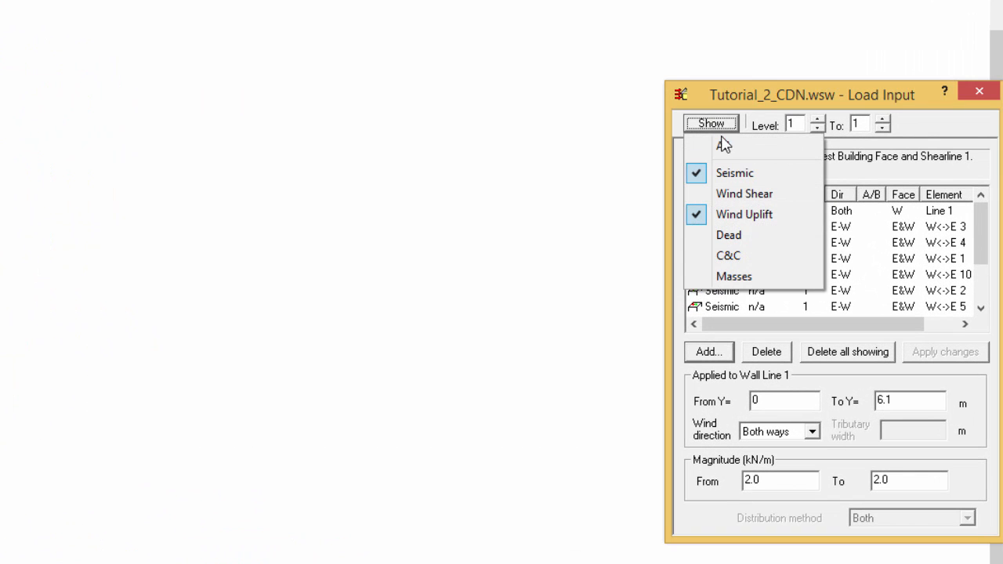
left_click(735, 175)
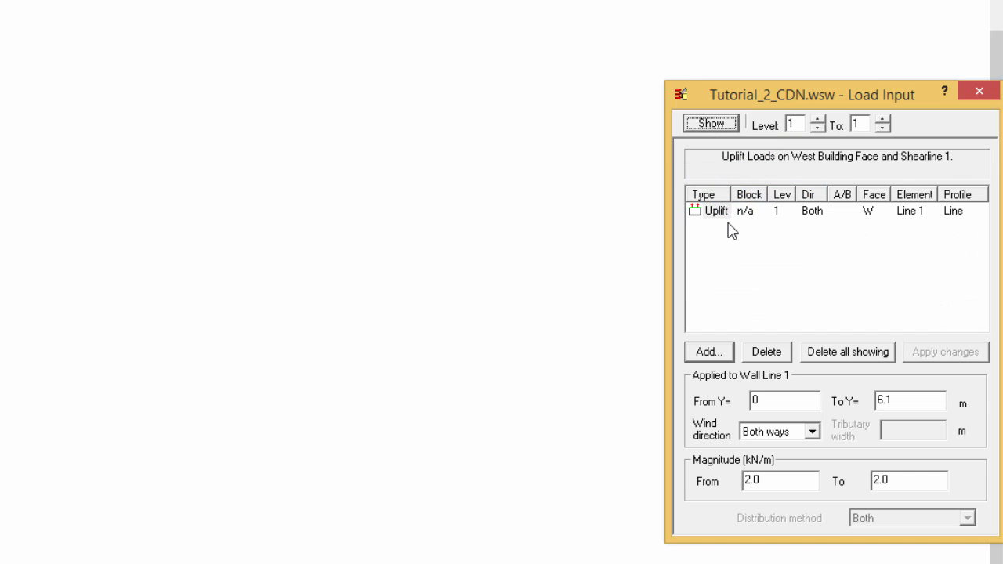
left_click(712, 211)
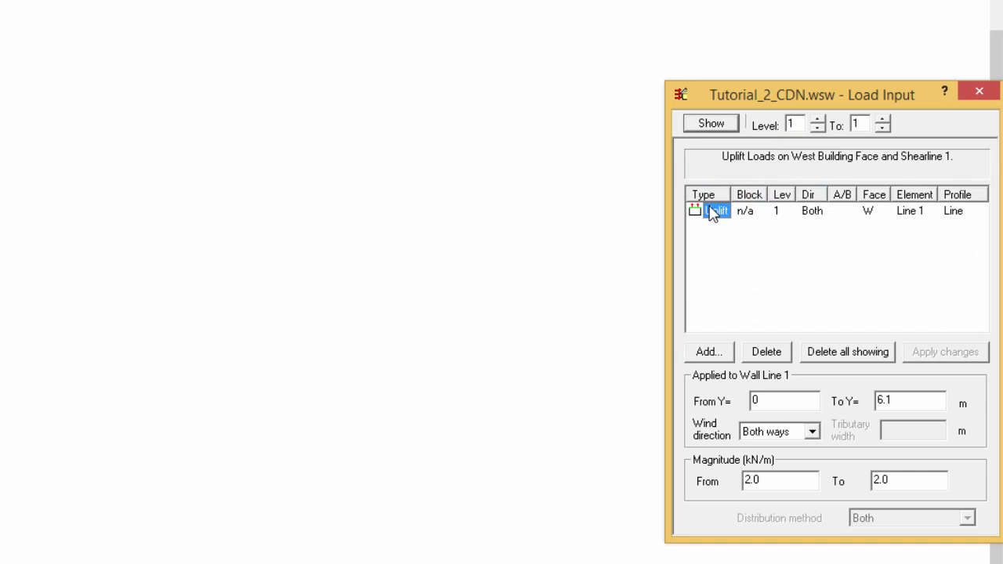
left_click(766, 352)
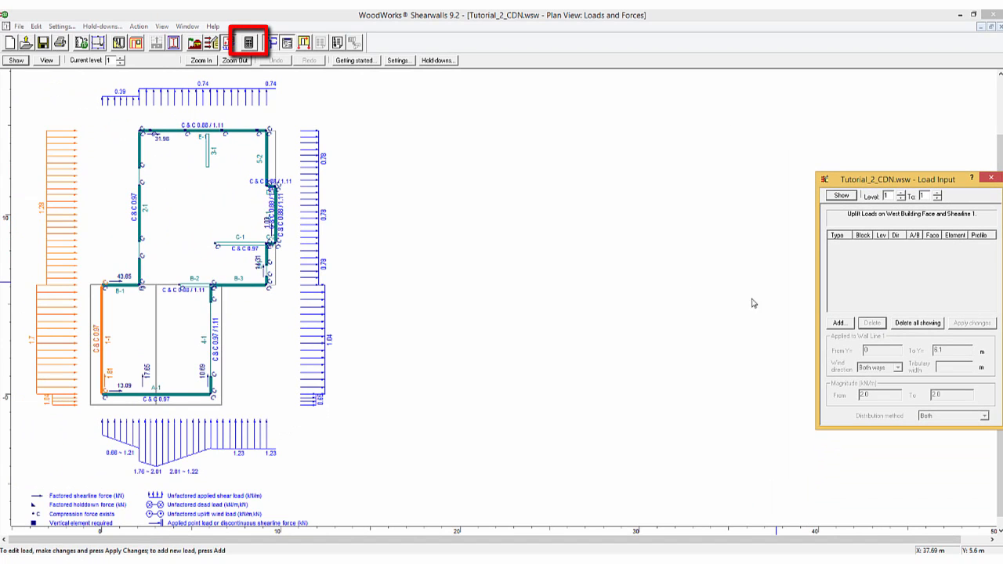
Run the design, accept the under-capacity warning, and widen the Results report to full width
left_click(251, 44)
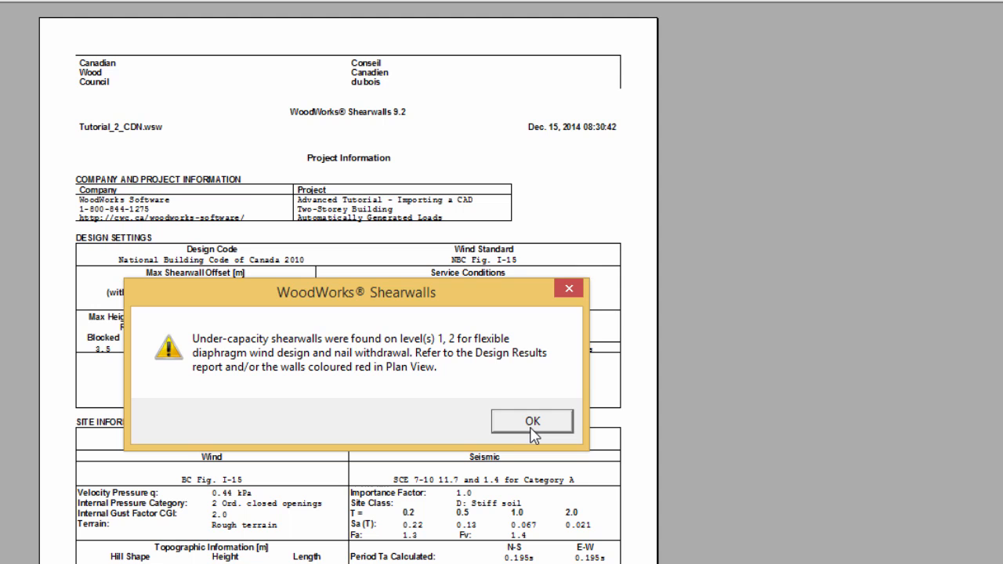
left_click(530, 429)
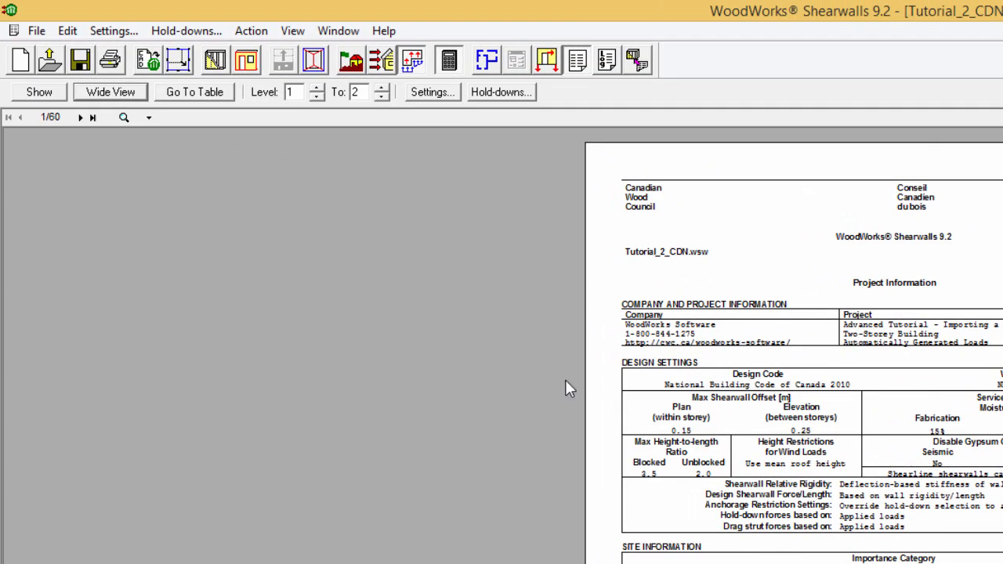
left_click(126, 98)
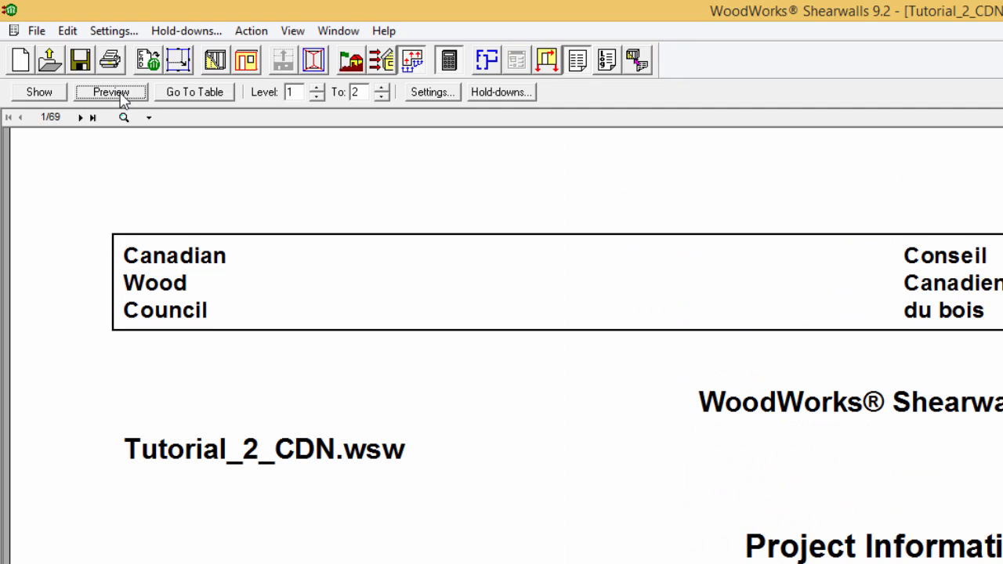
left_click(181, 93)
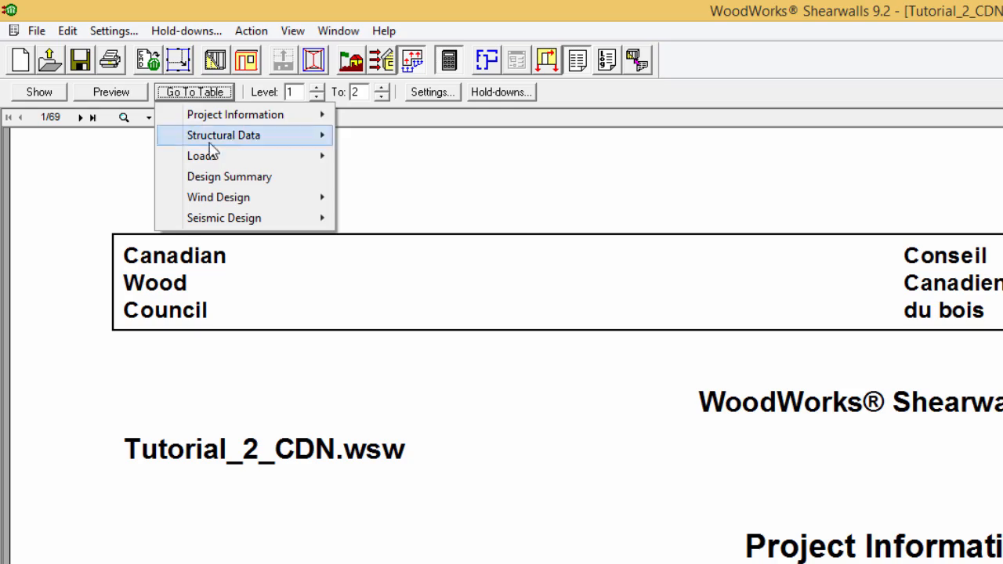
Jump to the Design Summary table and scroll through it
left_click(227, 176)
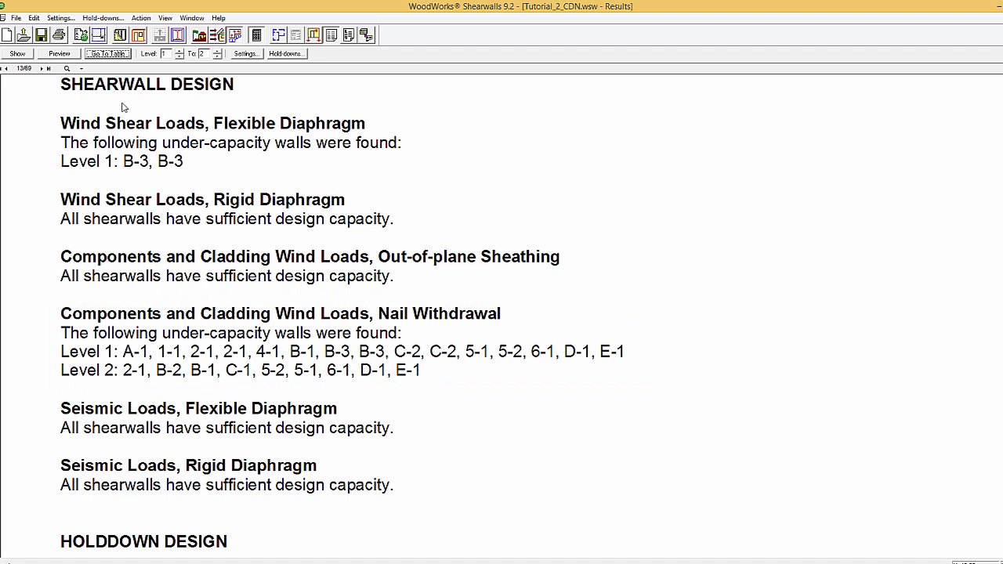
scroll(123, 107, "down", 5)
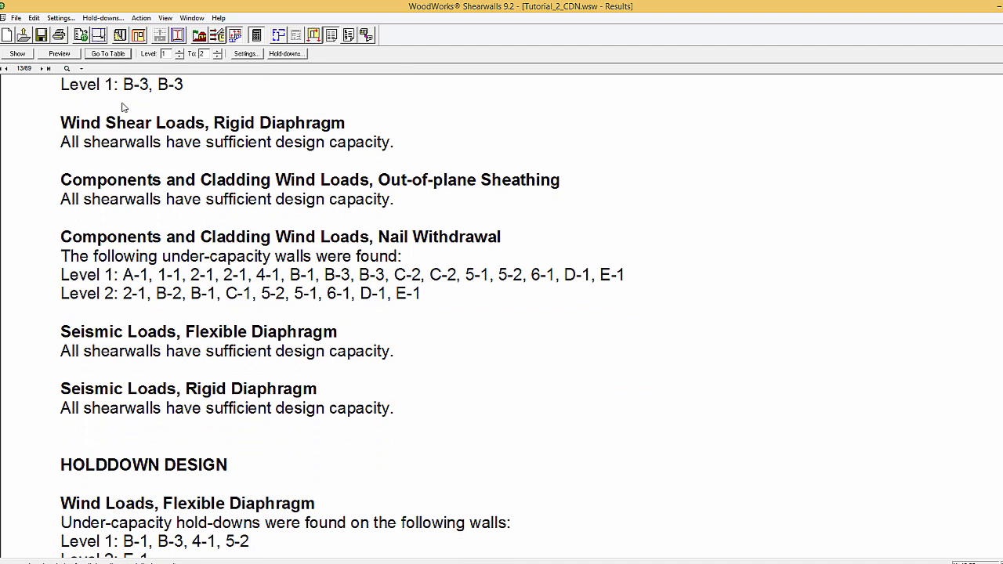
scroll(122, 108, "down", 1)
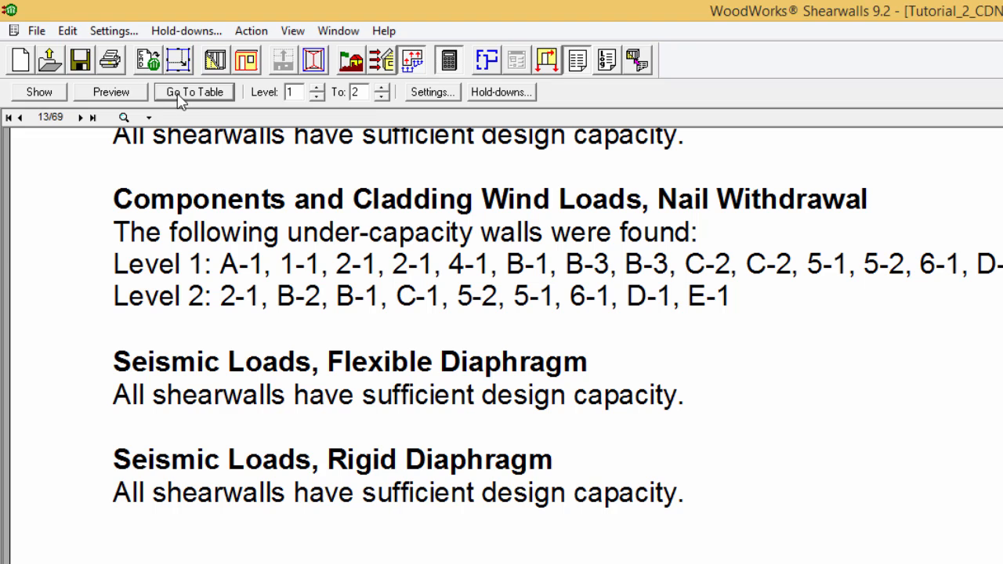
Go to Wind Design > Flexible Diaphragm Design > Shear Results and scroll through to wall B-3's 1.36 ratio
left_click(179, 94)
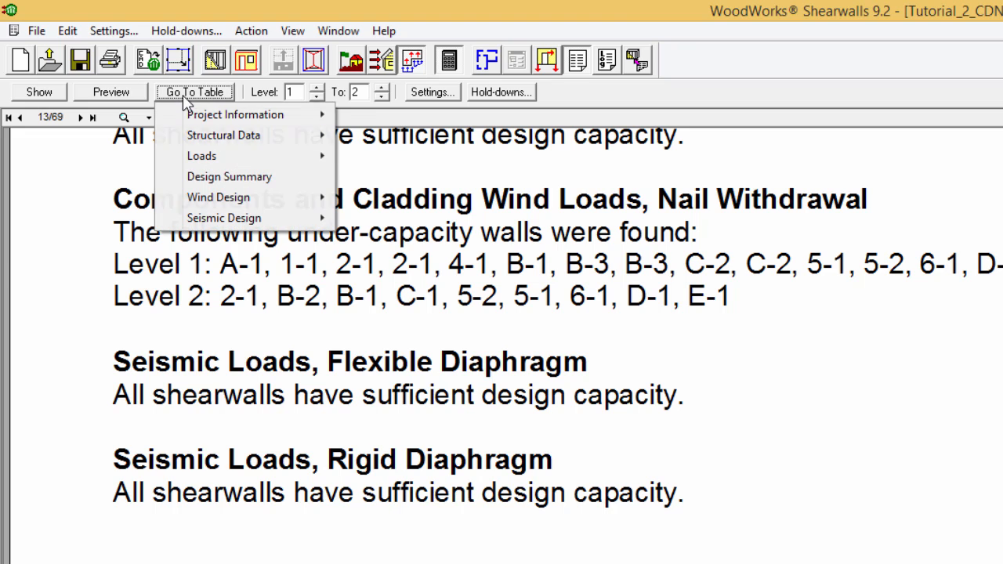
mouse_move(215, 204)
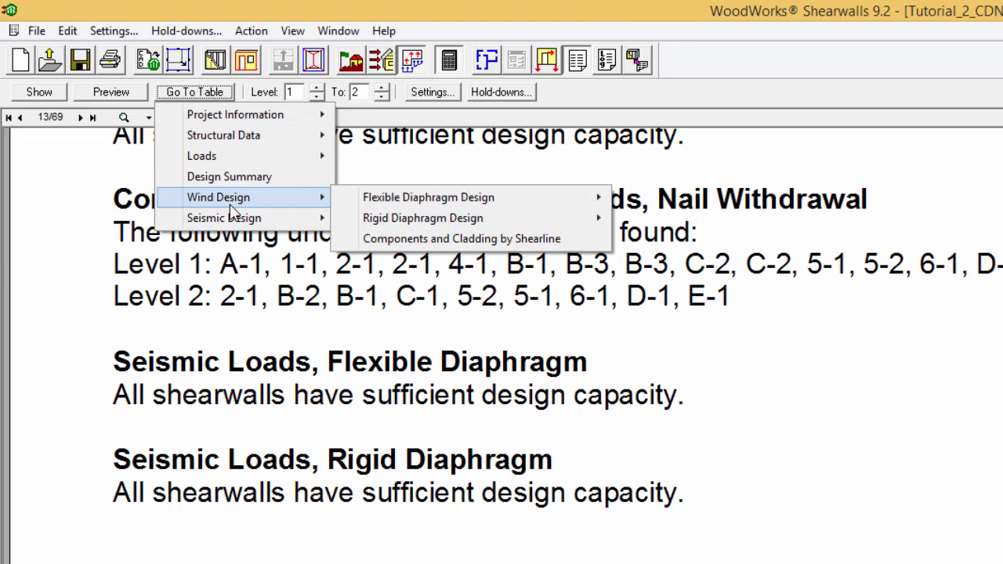
mouse_move(381, 205)
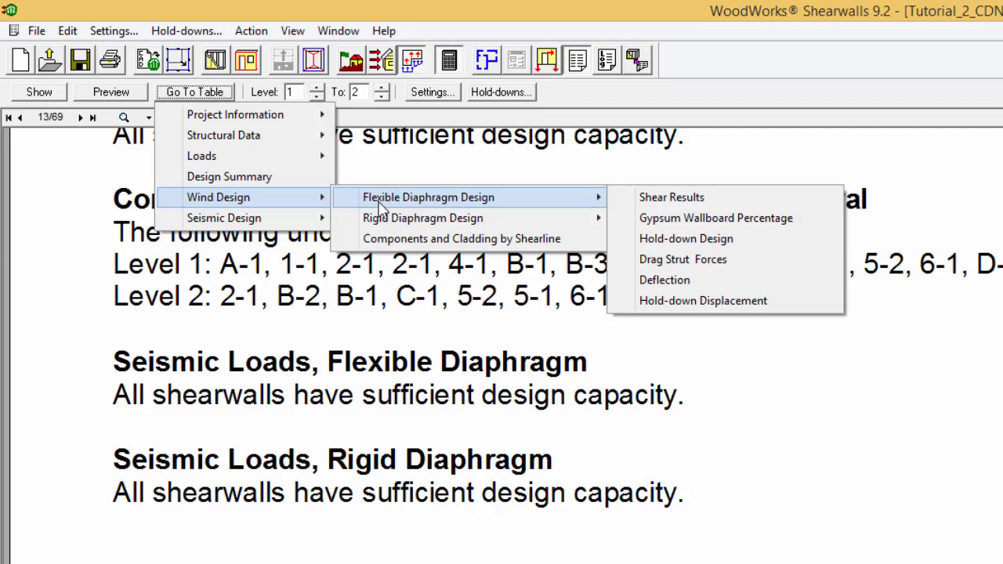
left_click(646, 200)
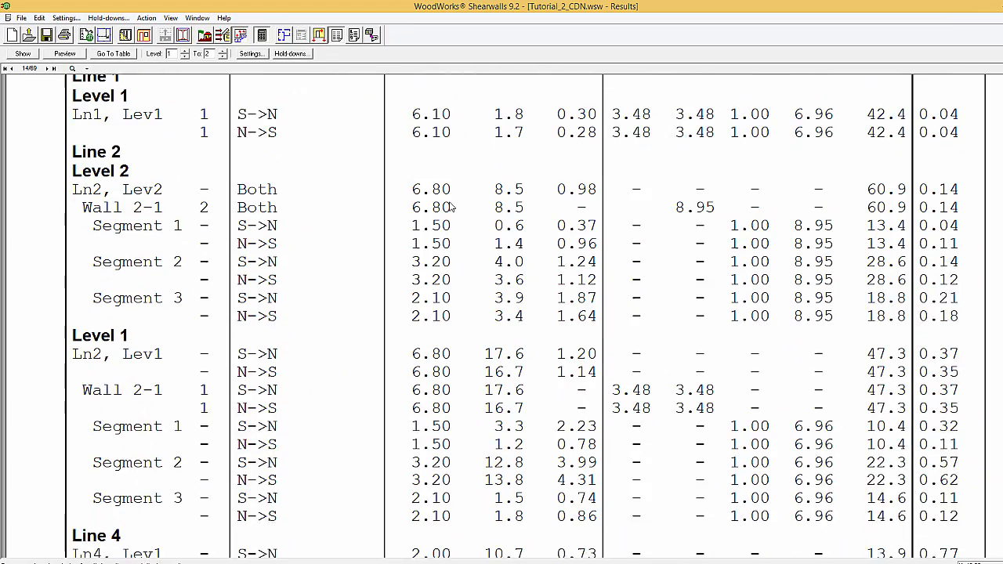
scroll(451, 205, "down", 4)
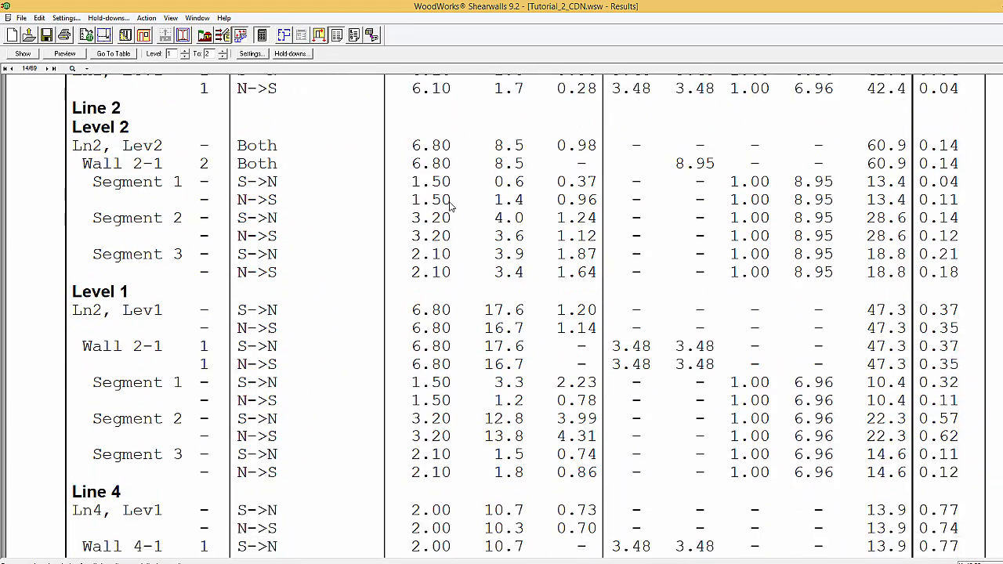
scroll(450, 205, "down", 3)
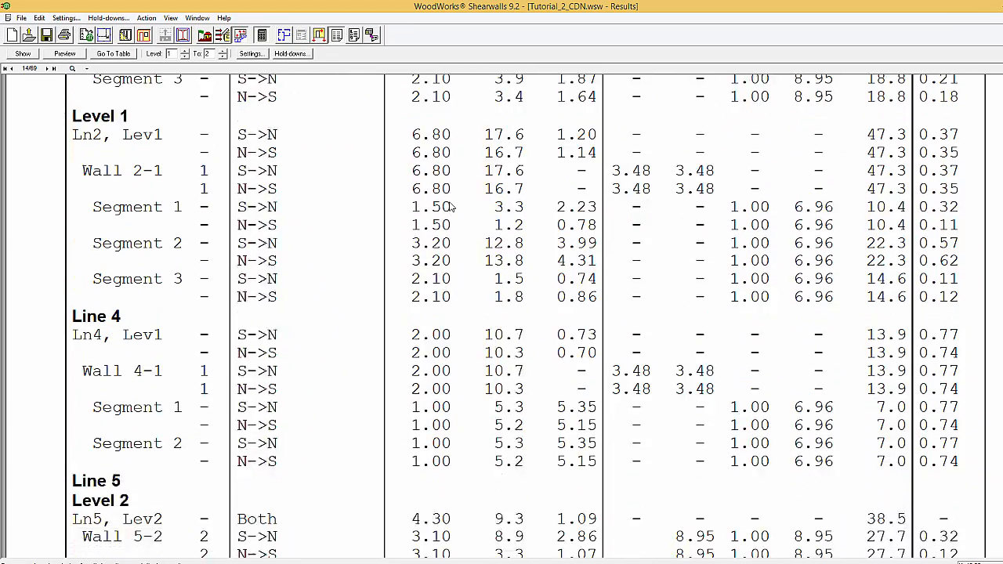
scroll(450, 206, "down", 4)
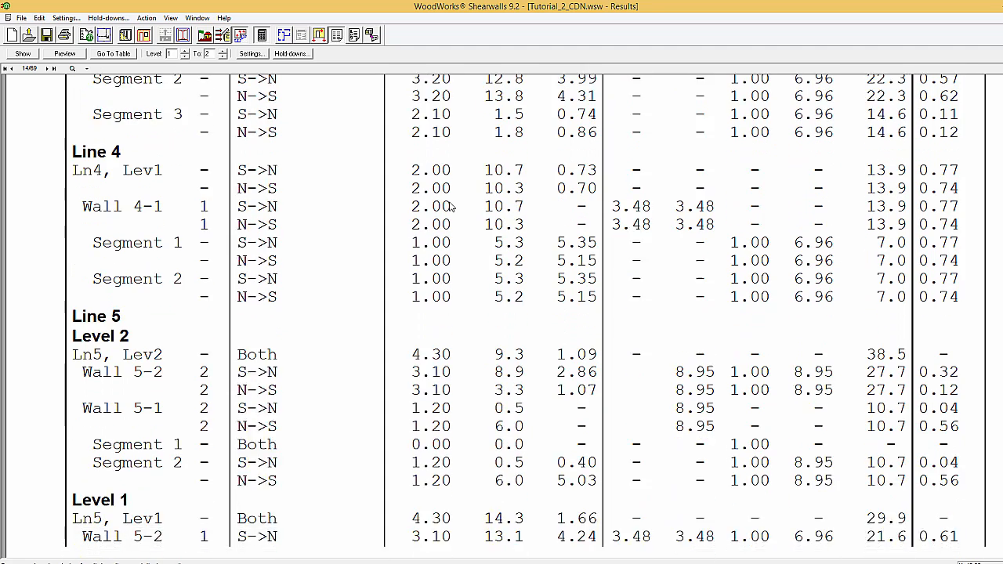
scroll(451, 206, "down", 5)
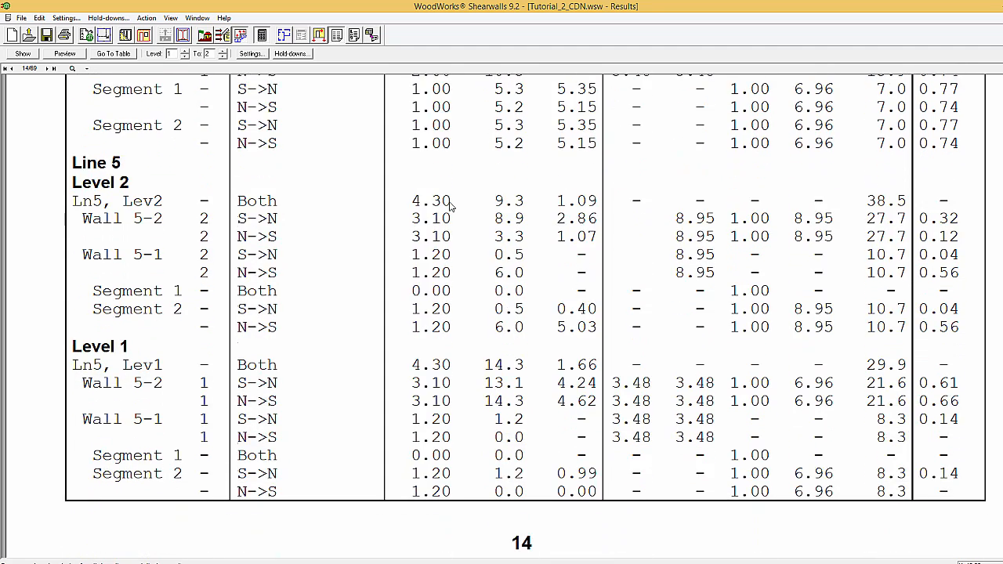
scroll(451, 206, "down", 4)
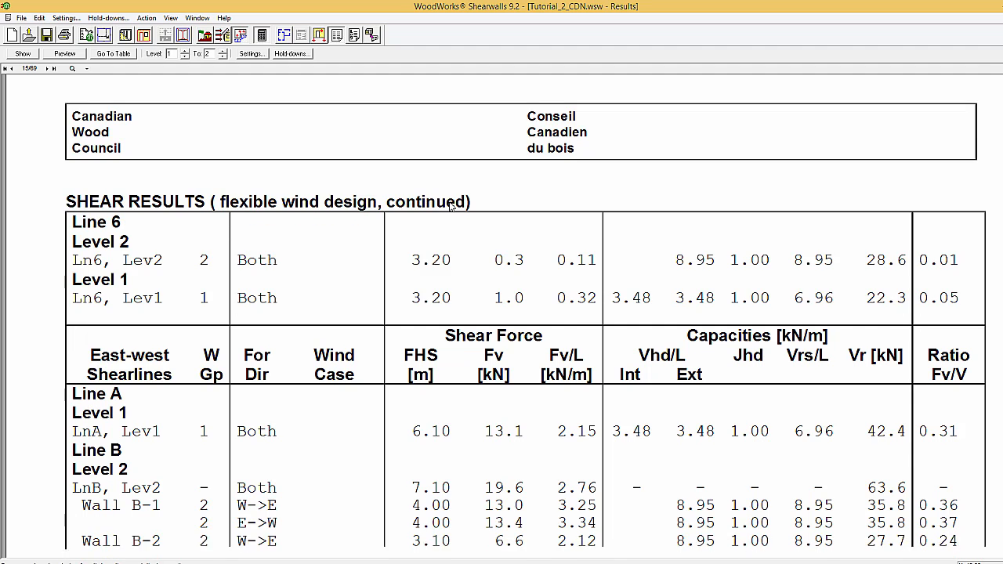
scroll(451, 206, "down", 1)
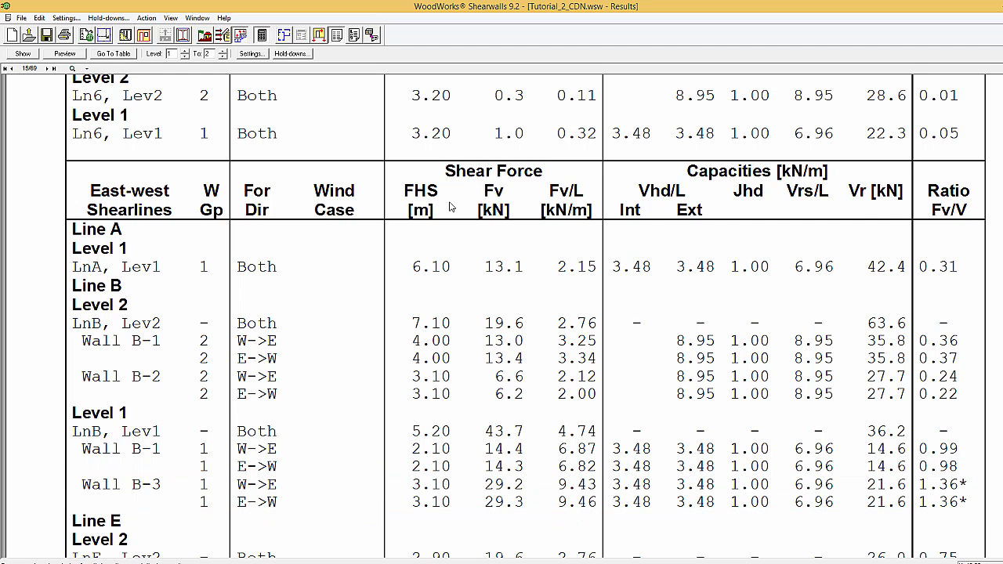
scroll(451, 206, "down", 6)
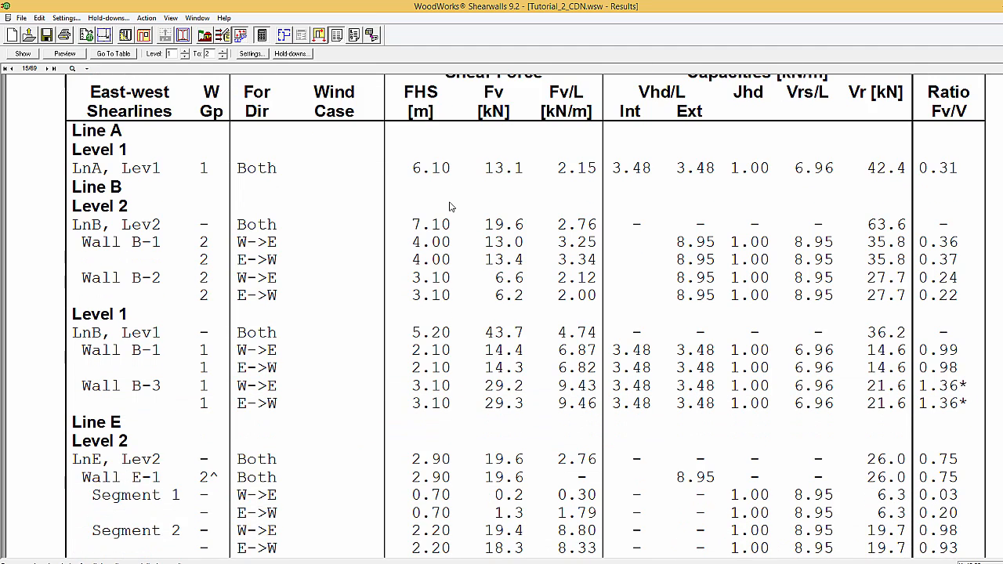
scroll(450, 206, "down", 7)
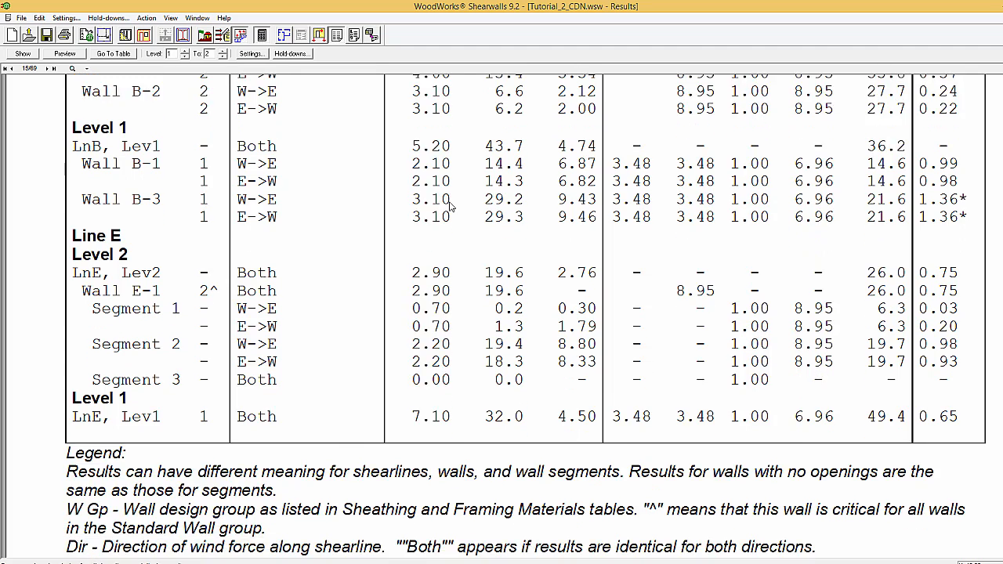
scroll(450, 206, "down", 6)
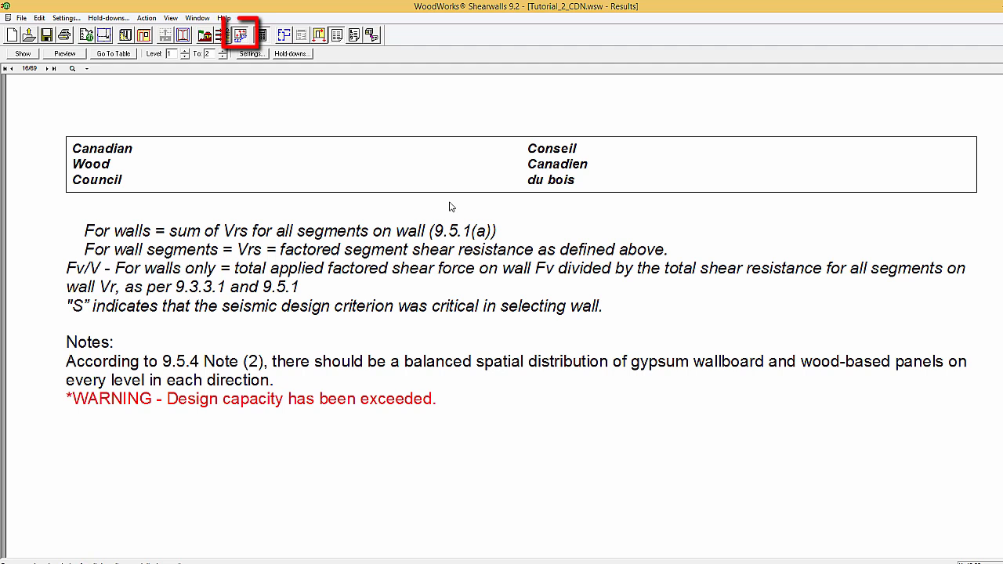
Select failed wall B-3 on the plan and view Shearline B's elevation with its FAILED segments
left_click(243, 37)
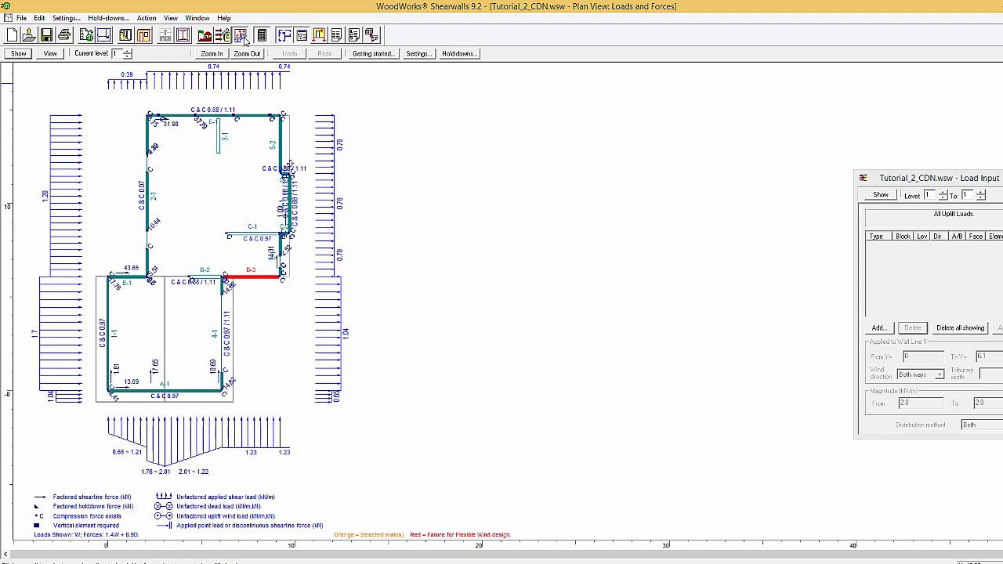
left_click(255, 277)
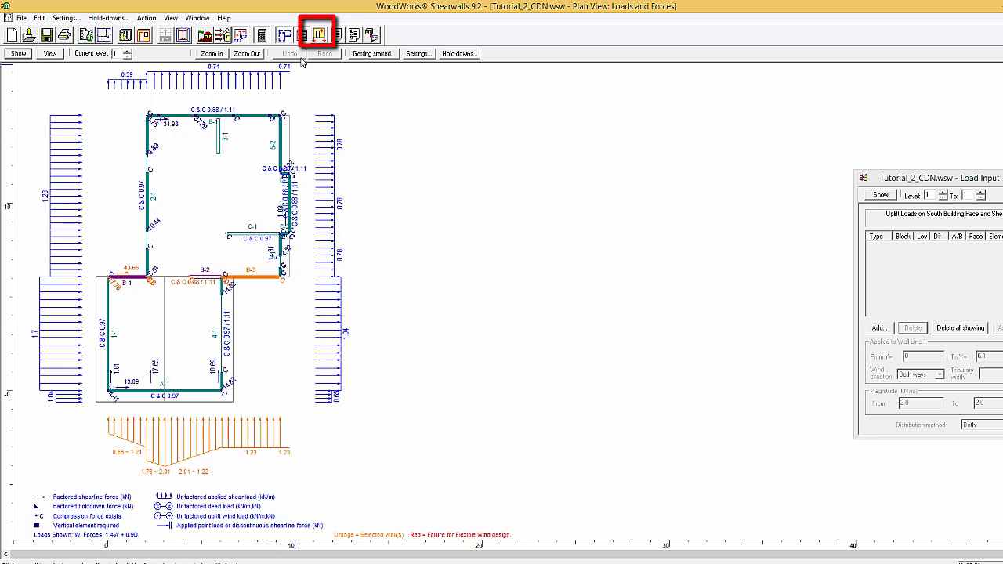
left_click(318, 35)
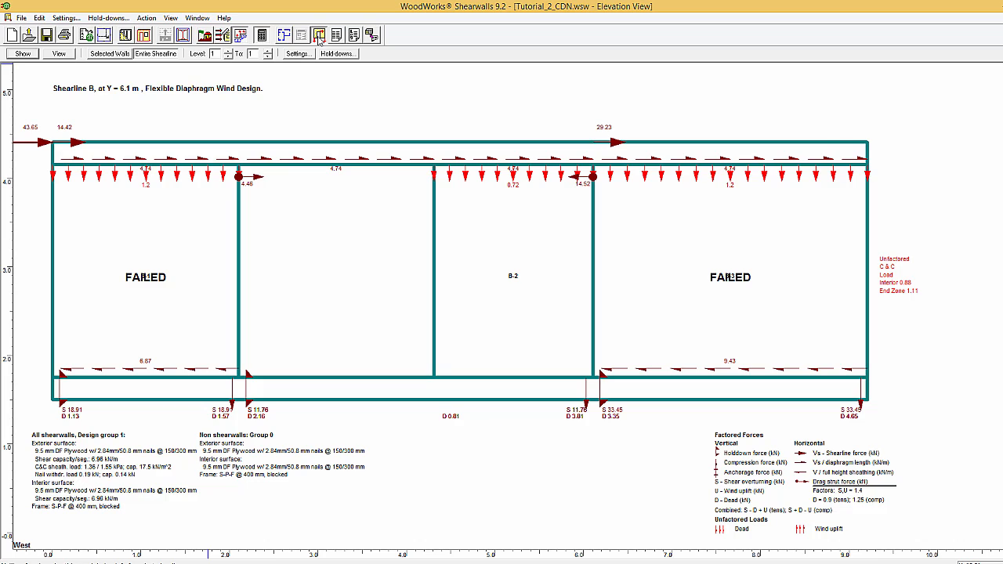
Show hold-down forces separately and extend shearline B's elevation through level 2, then return to the Loads and Forces plan
left_click(23, 53)
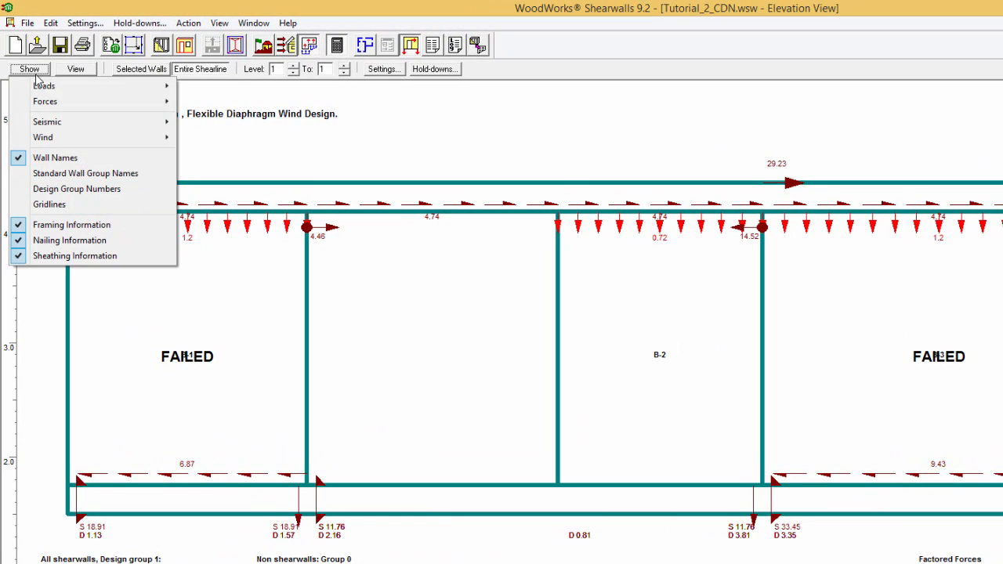
mouse_move(43, 102)
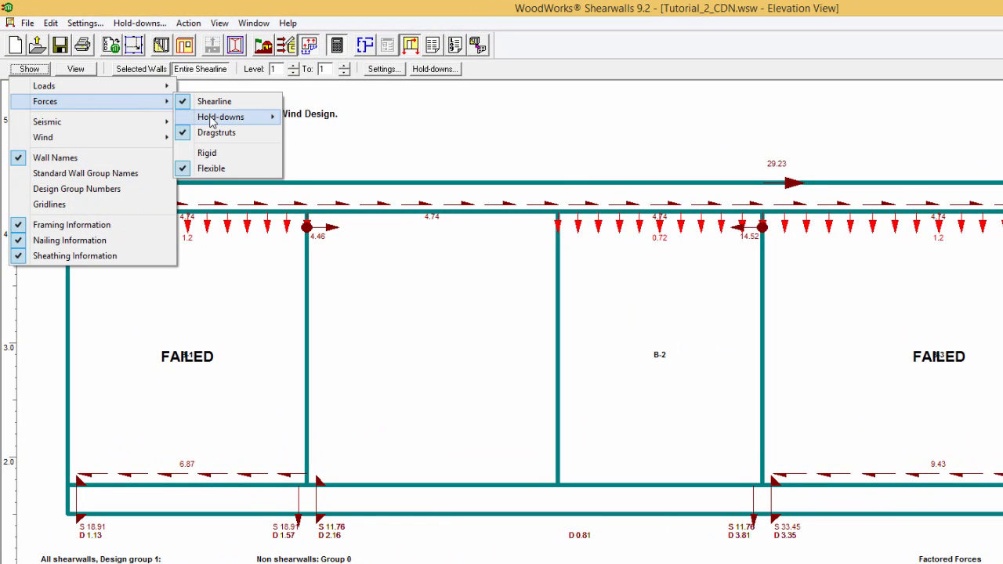
mouse_move(213, 119)
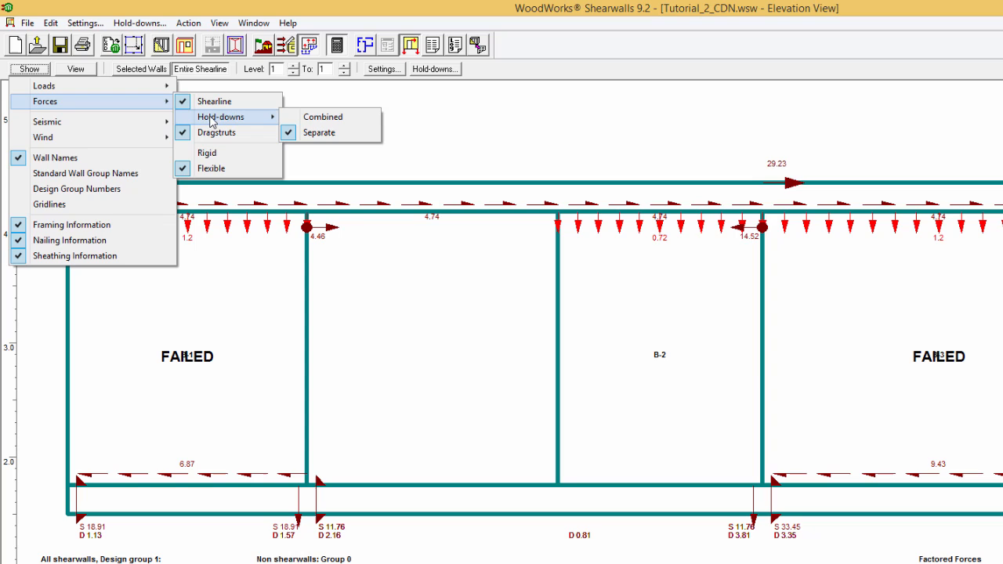
left_click(309, 135)
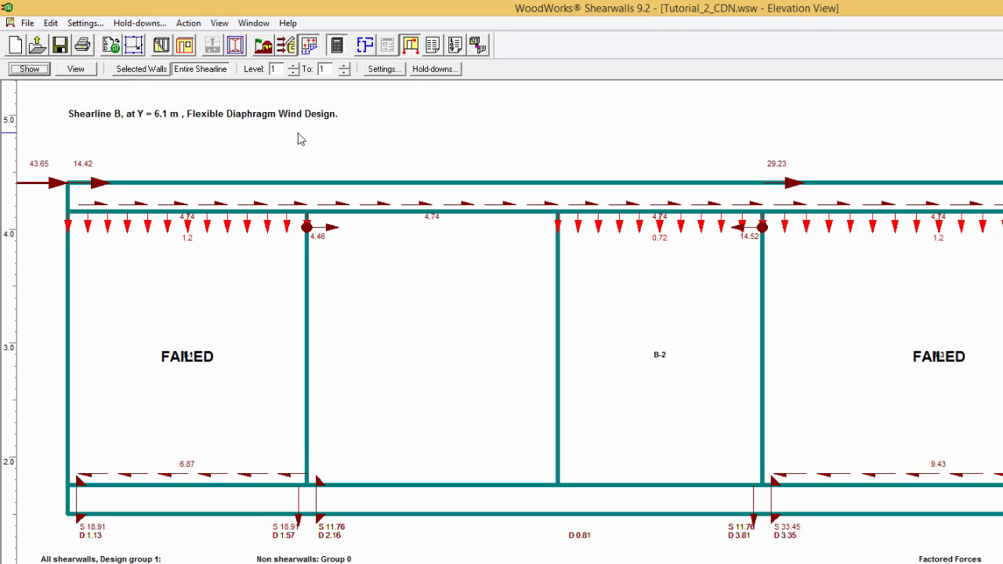
left_click(344, 67)
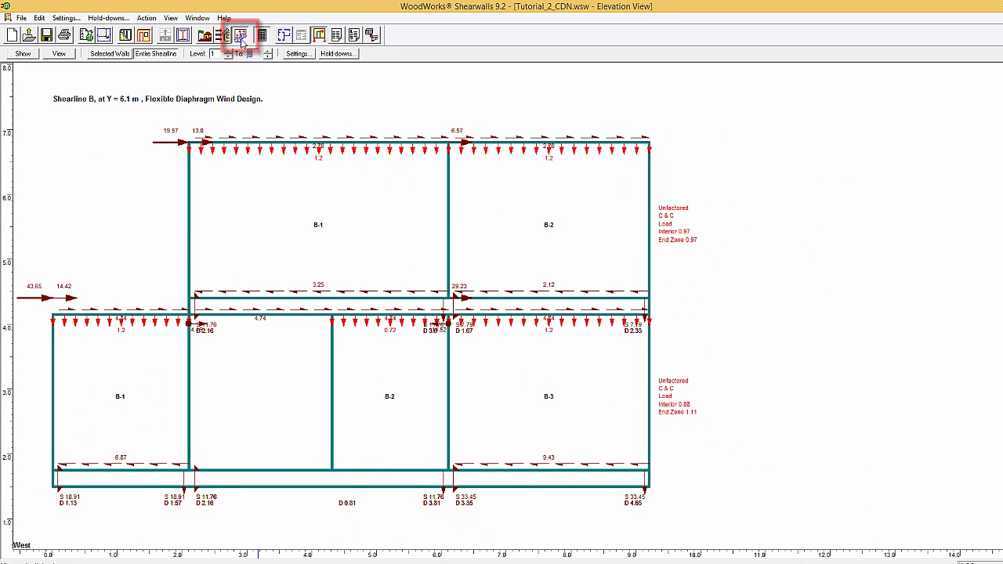
left_click(241, 36)
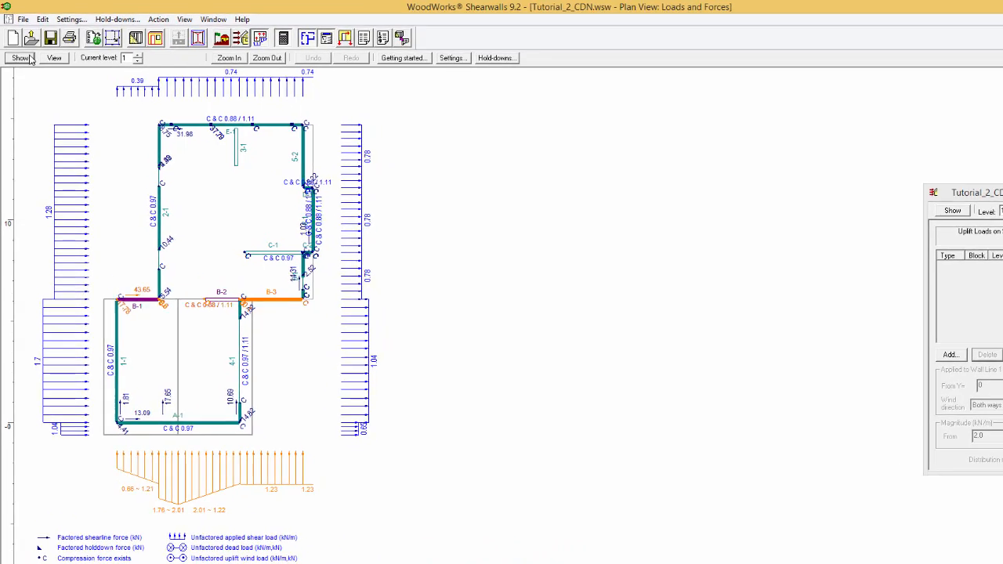
Display rigid-diaphragm shearline forces on the plan, then switch to the level 1 shearwall plan
left_click(18, 54)
mouse_move(56, 141)
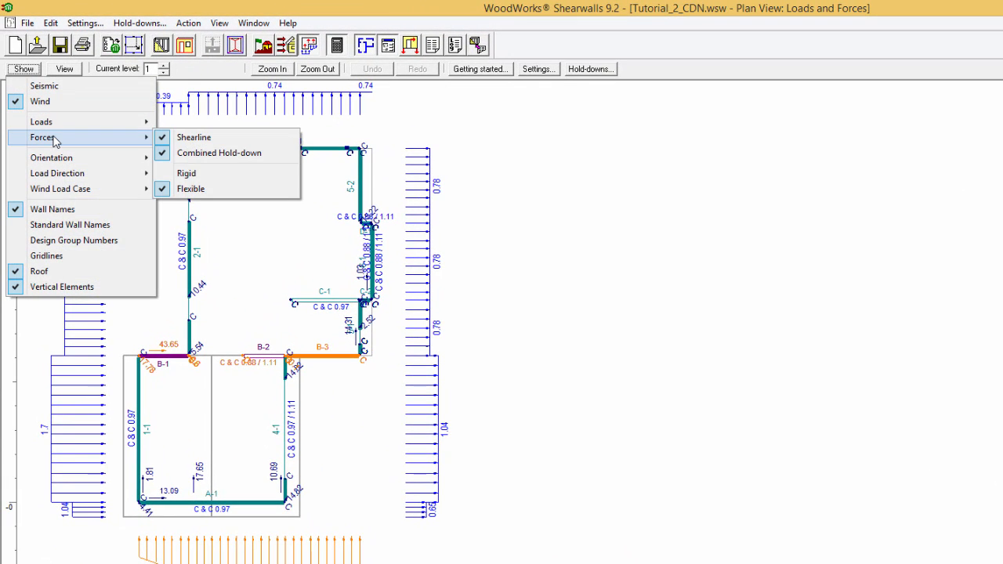
left_click(205, 174)
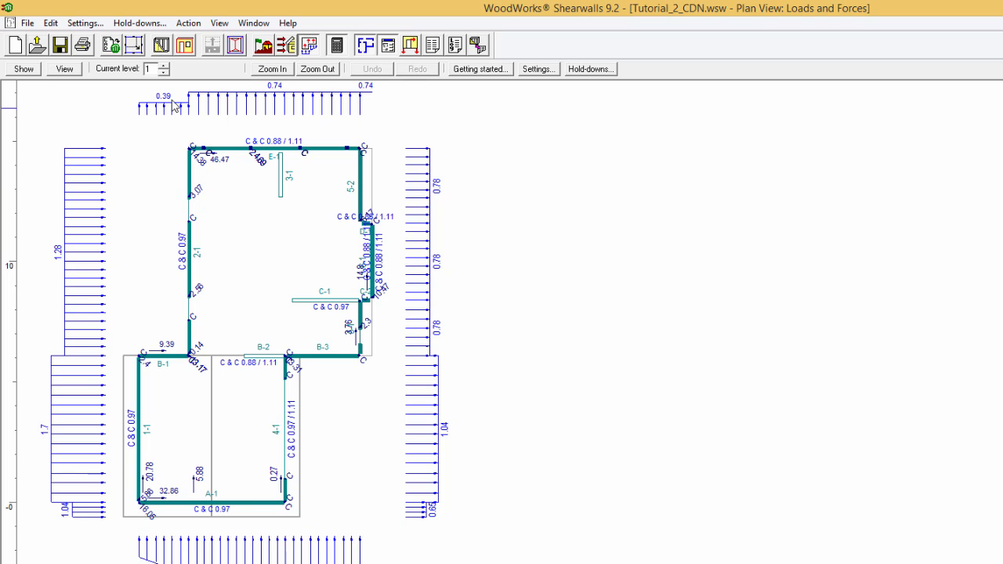
left_click(162, 46)
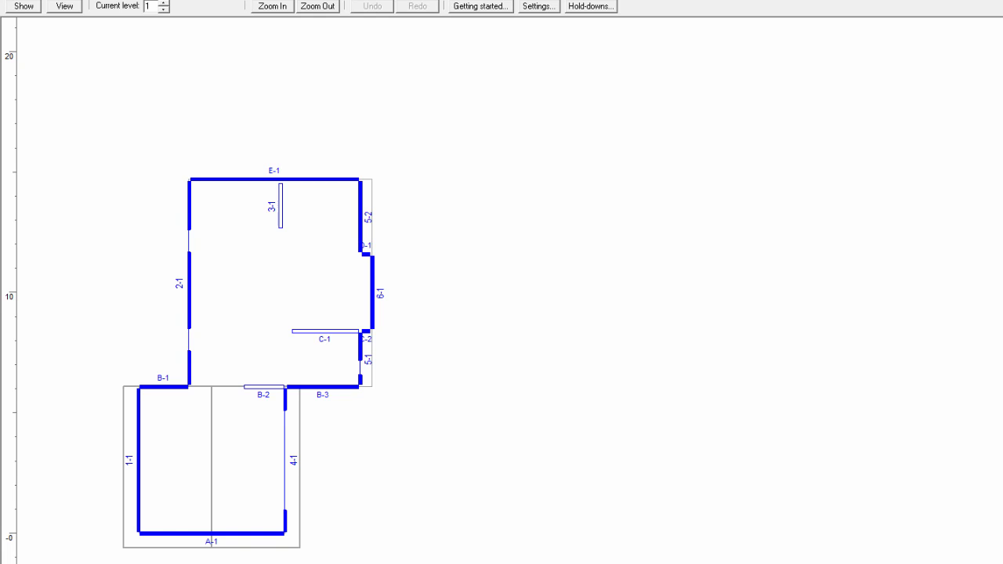
Set wall E-1 to 15.5 mm sheathing with 100 mm edge and 150 mm interior nail spacing
left_click(240, 182)
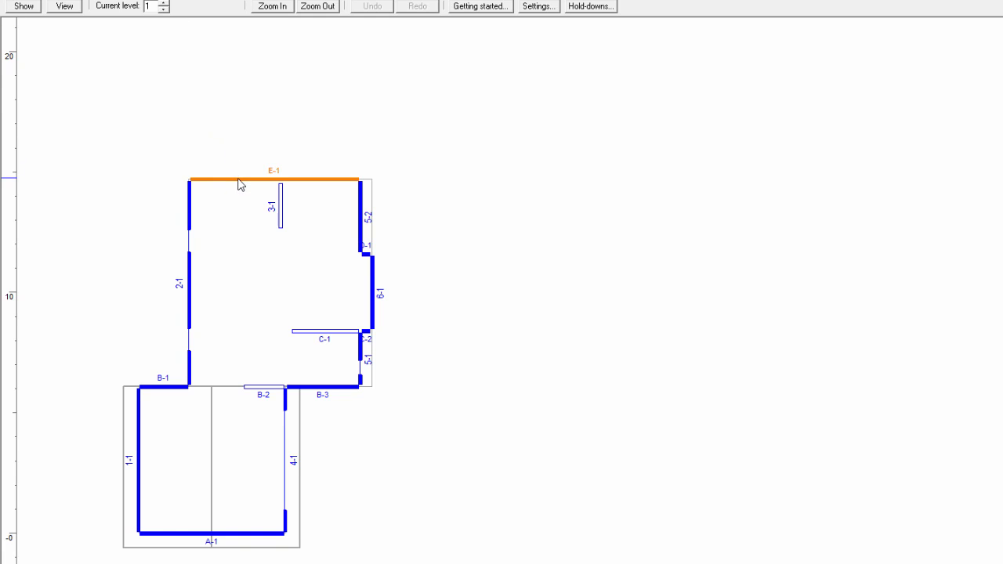
double_click(242, 183)
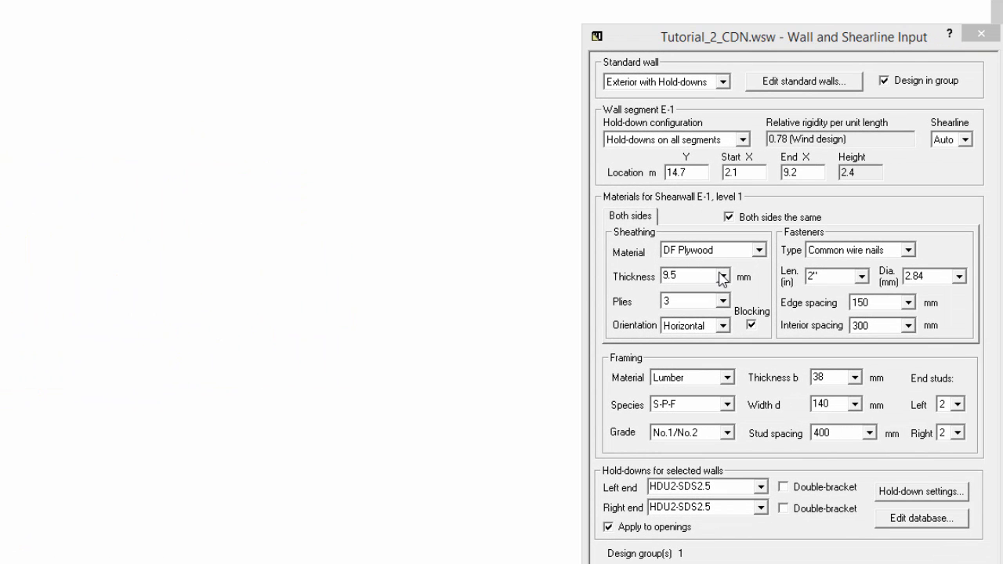
left_click(722, 276)
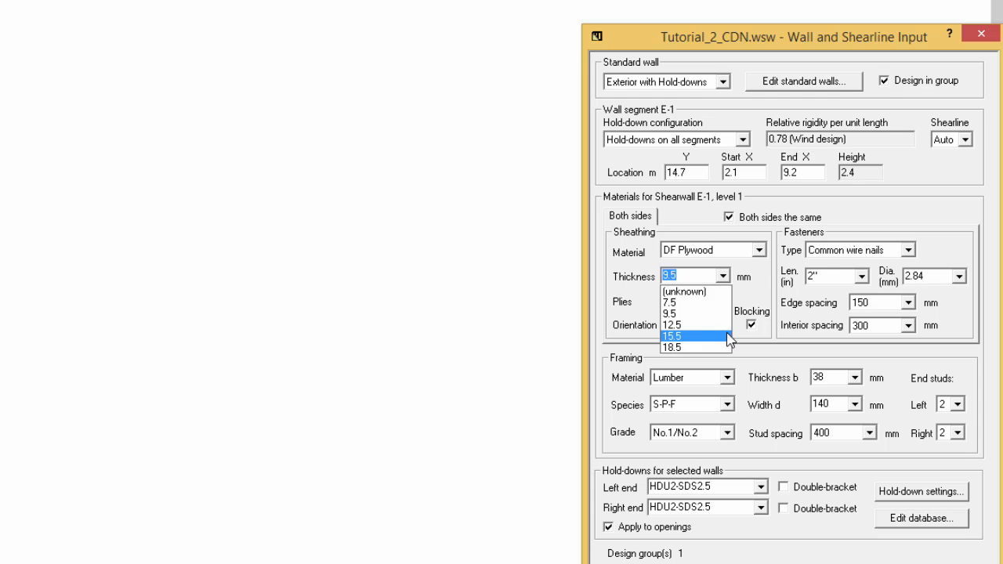
left_click(729, 336)
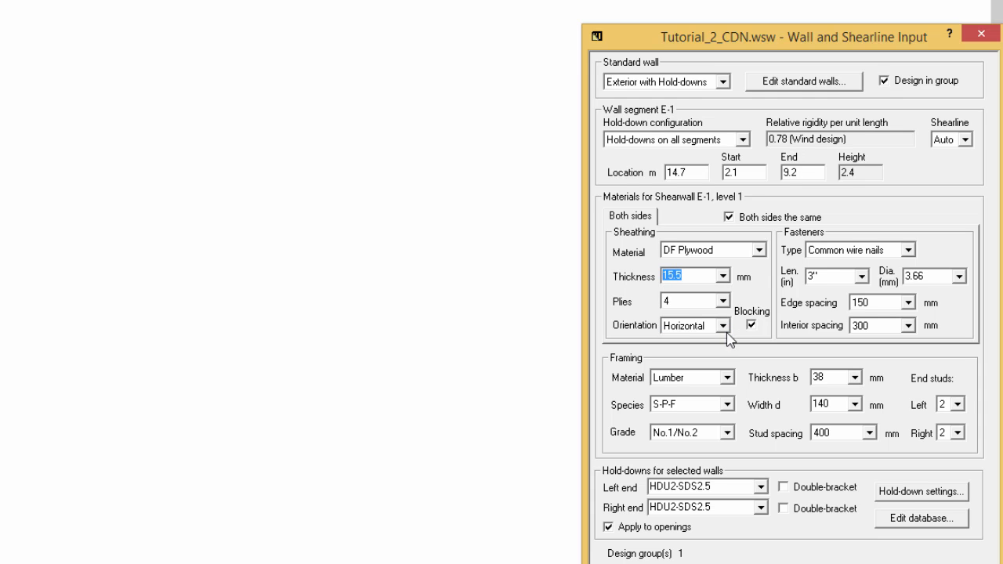
left_click(908, 303)
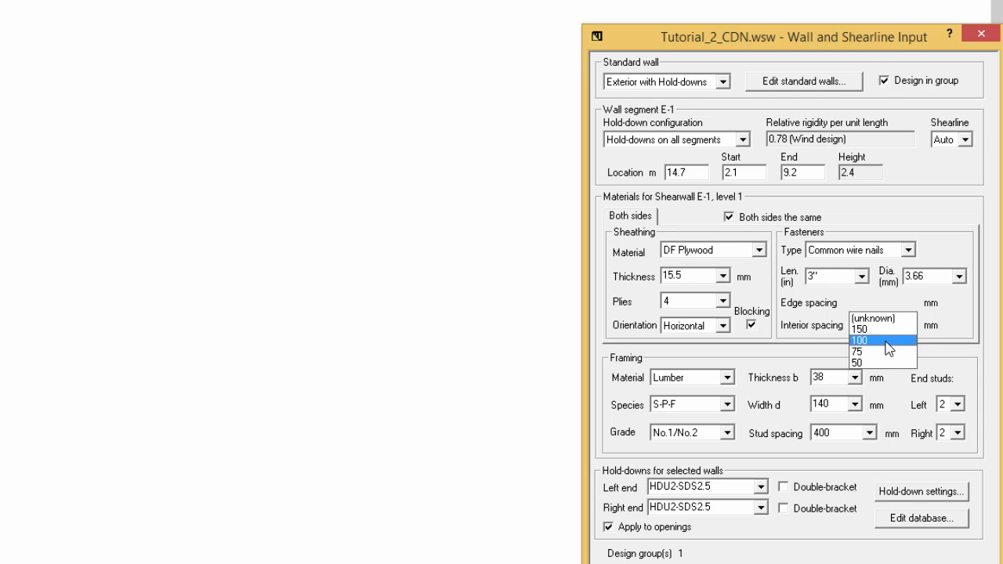
left_click(885, 341)
left_click(889, 326)
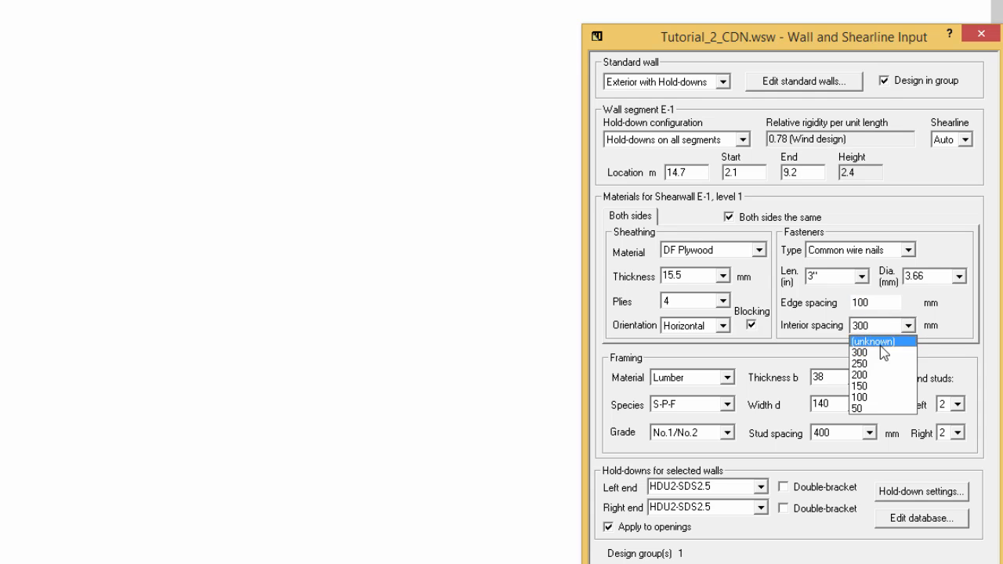
left_click(869, 387)
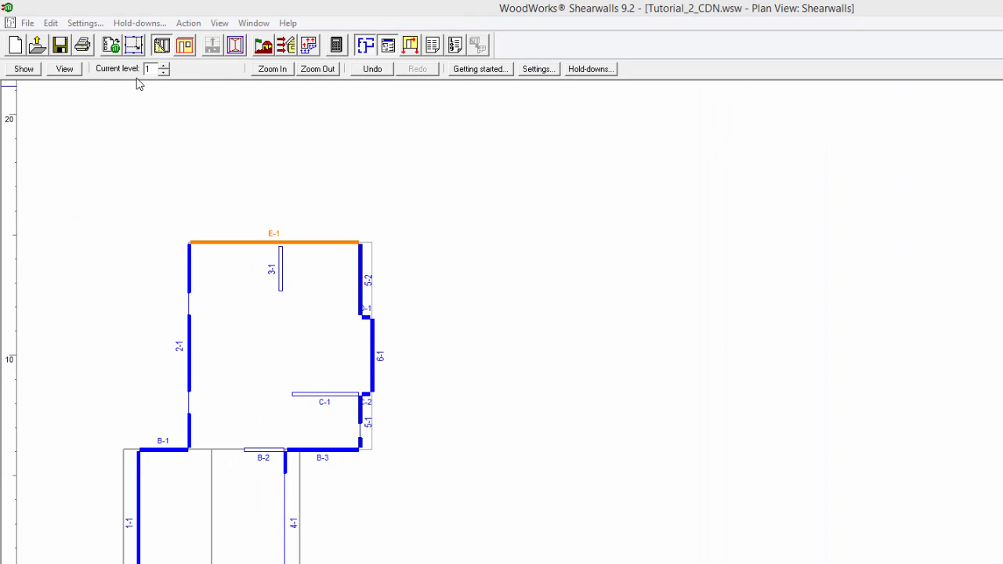
On level 2, select all walls and set 15.5 mm sheathing with 100 mm edge nailing
left_click(164, 67)
key("ctrl+a")
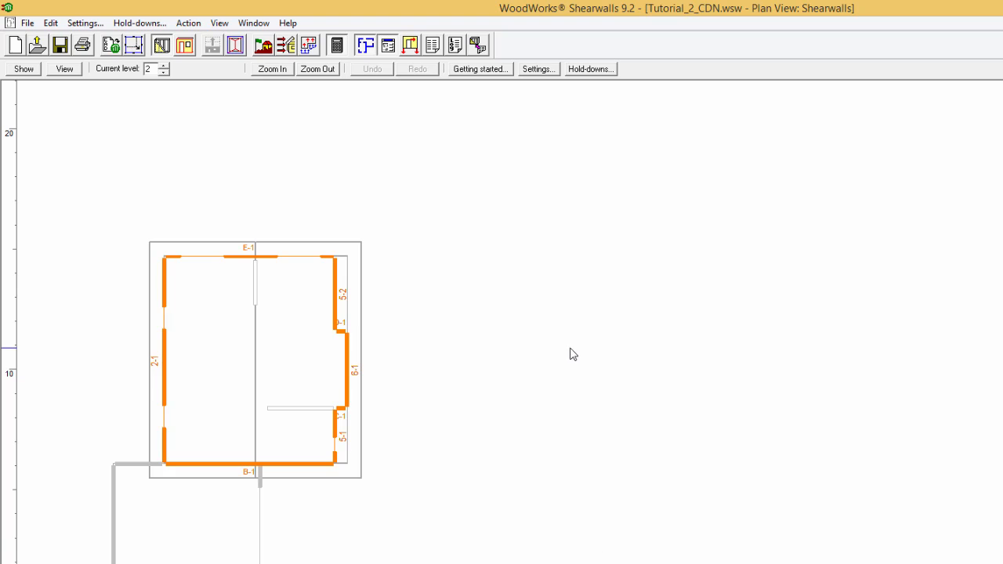
left_click(722, 277)
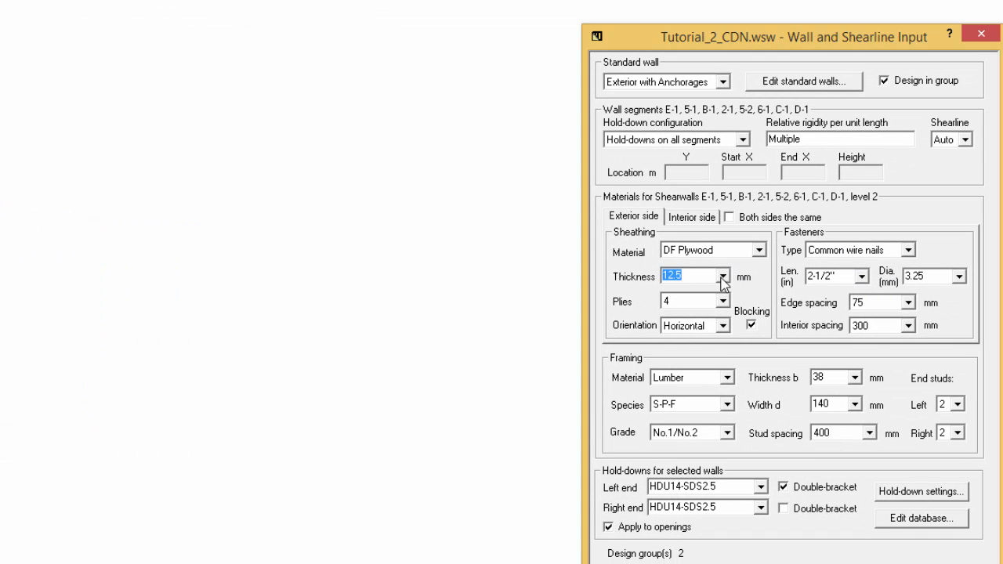
left_click(722, 276)
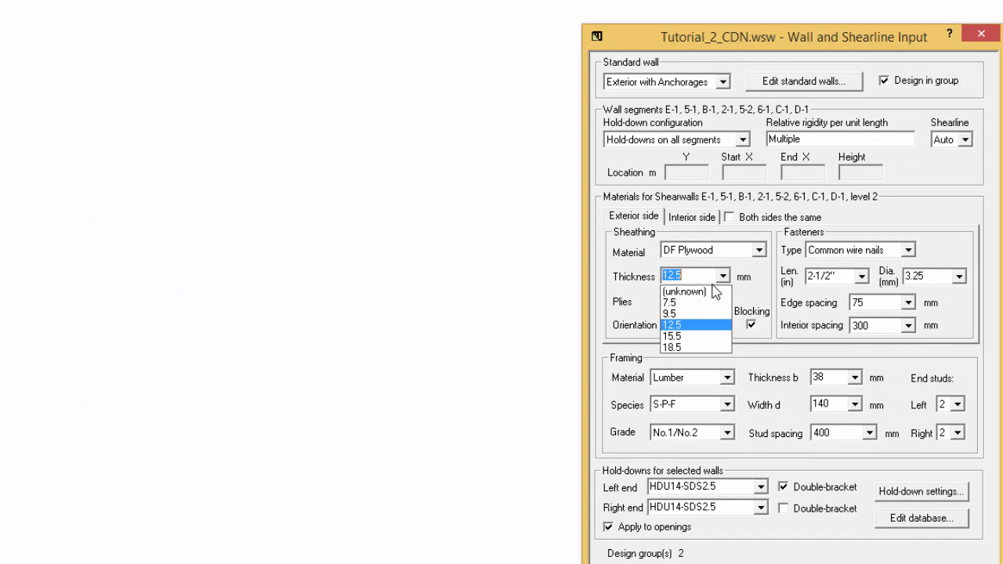
left_click(675, 337)
left_click(879, 309)
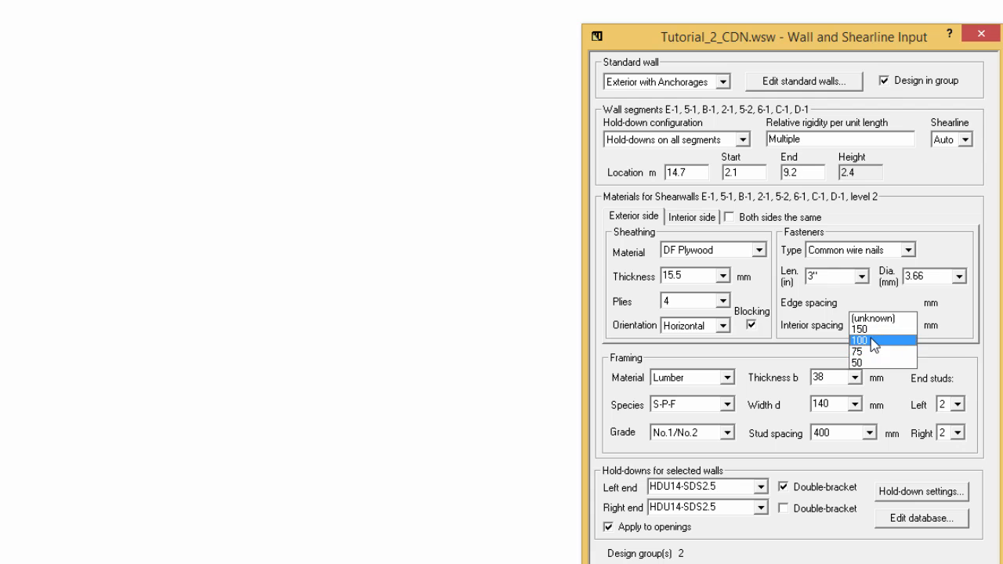
left_click(871, 339)
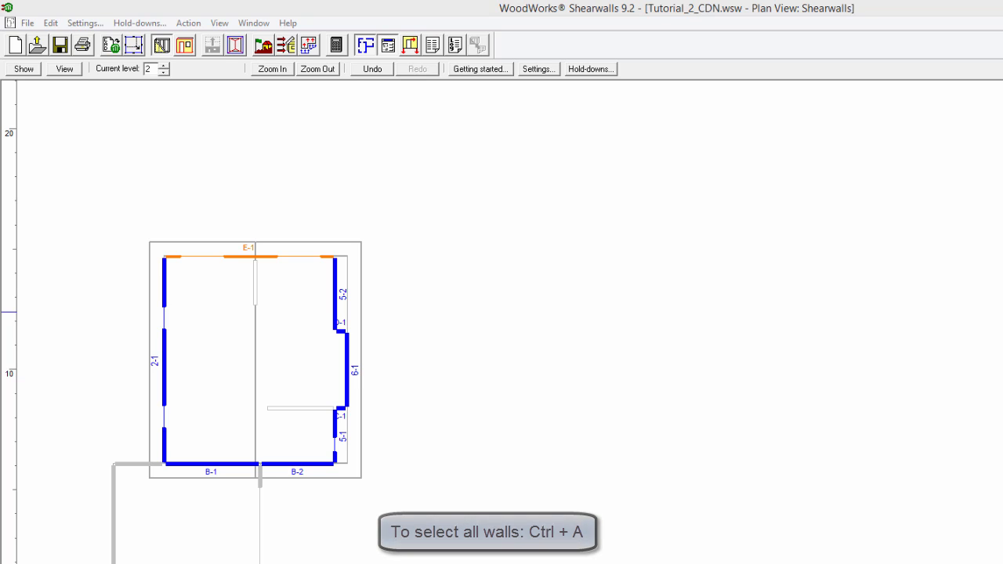
Assign HDU14-SDS2.5 hold-downs to all level 2 walls
key("ctrl+a")
left_click(760, 492)
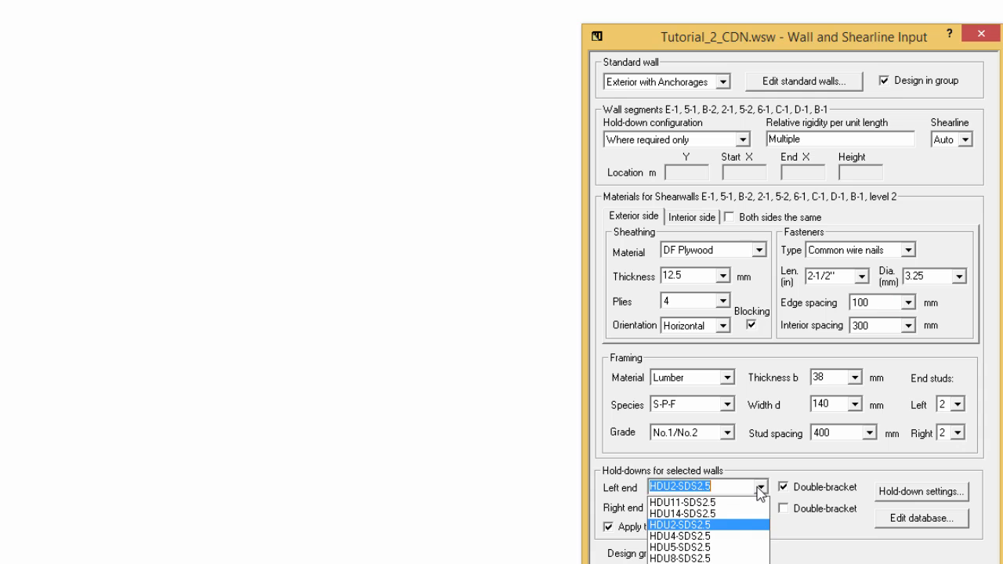
left_click(741, 515)
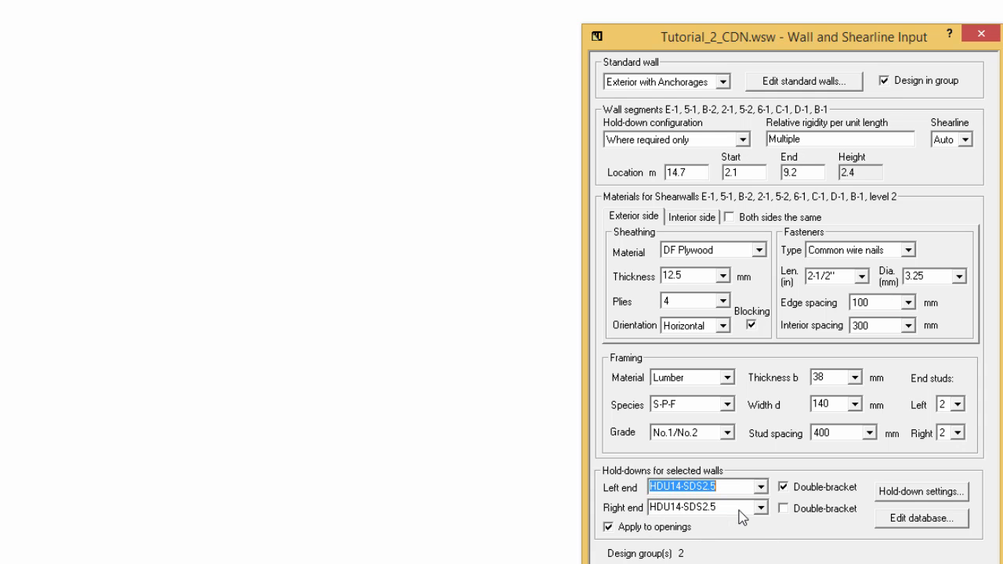
Switch to level 1 and assign HDU14-SDS2.5 hold-downs to all its walls
left_click(144, 65)
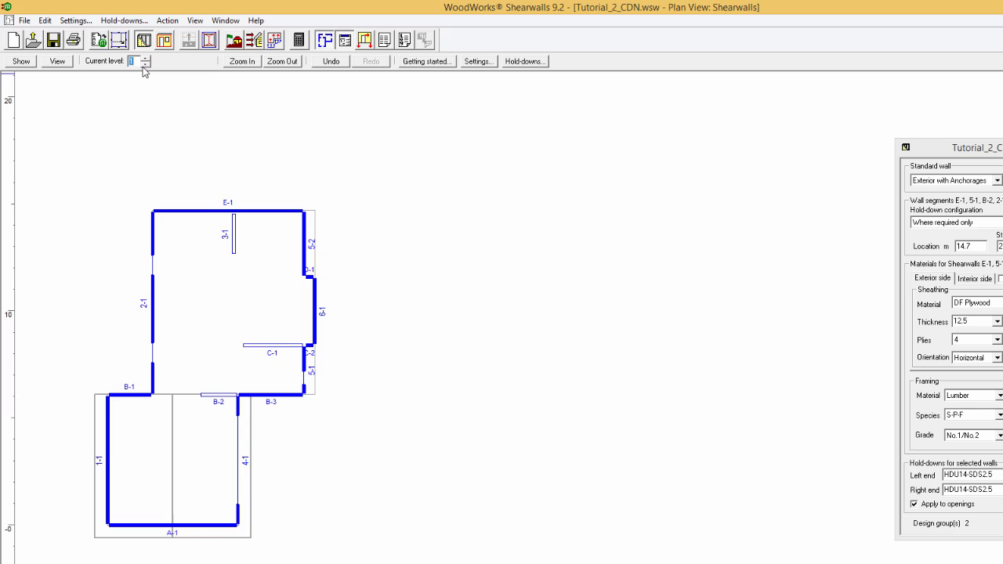
key("ctrl+a")
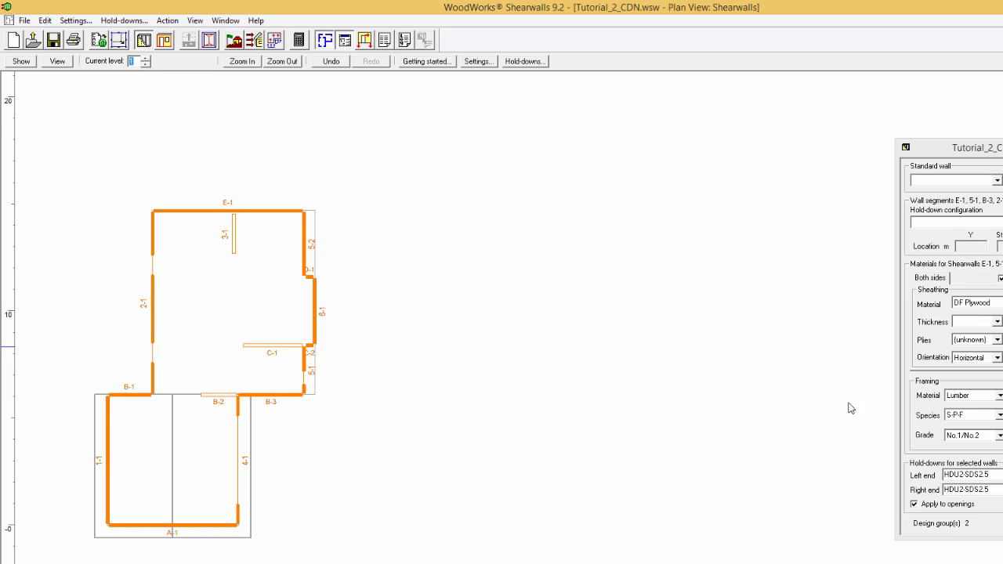
left_click(925, 480)
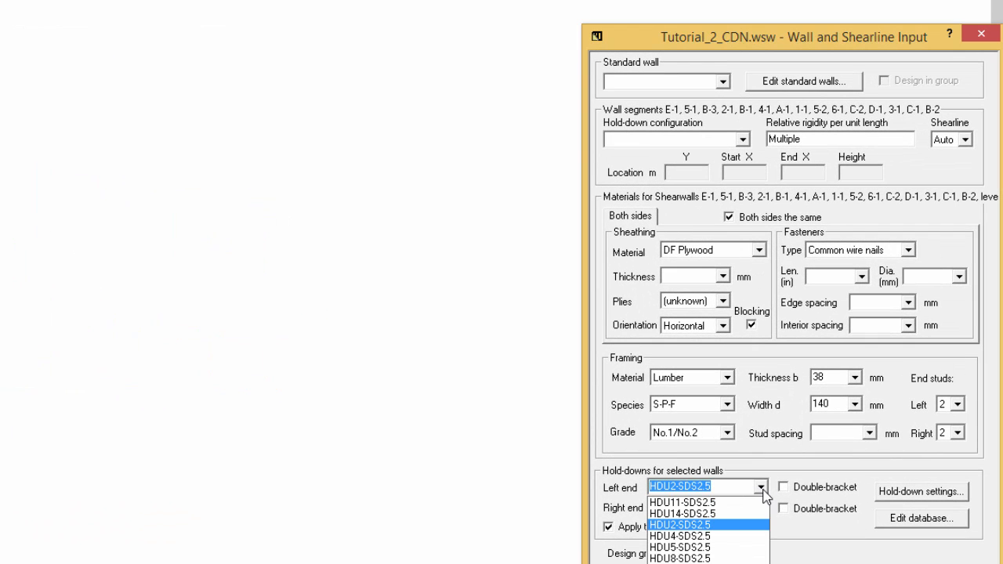
left_click(744, 514)
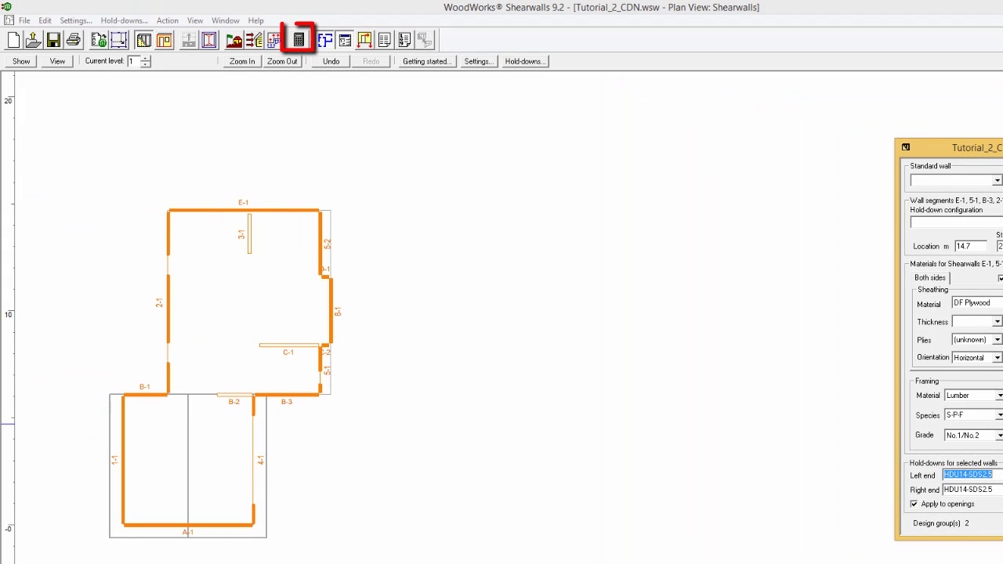
Run the design with the Design toolbar button to produce the Results report
left_click(301, 40)
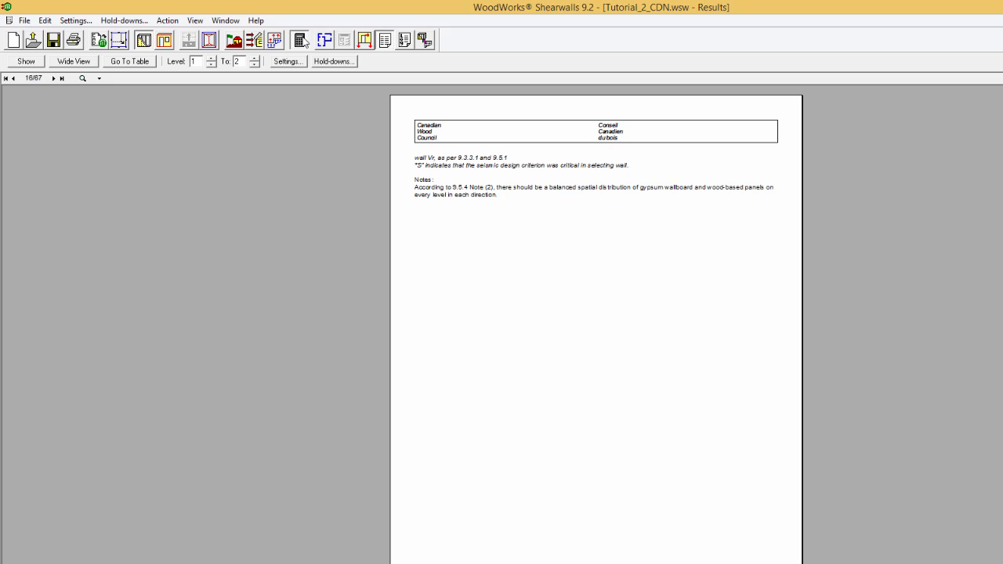
Jump to the Design Summary in wide view and scroll through it to confirm sufficient capacity
left_click(130, 61)
left_click(175, 117)
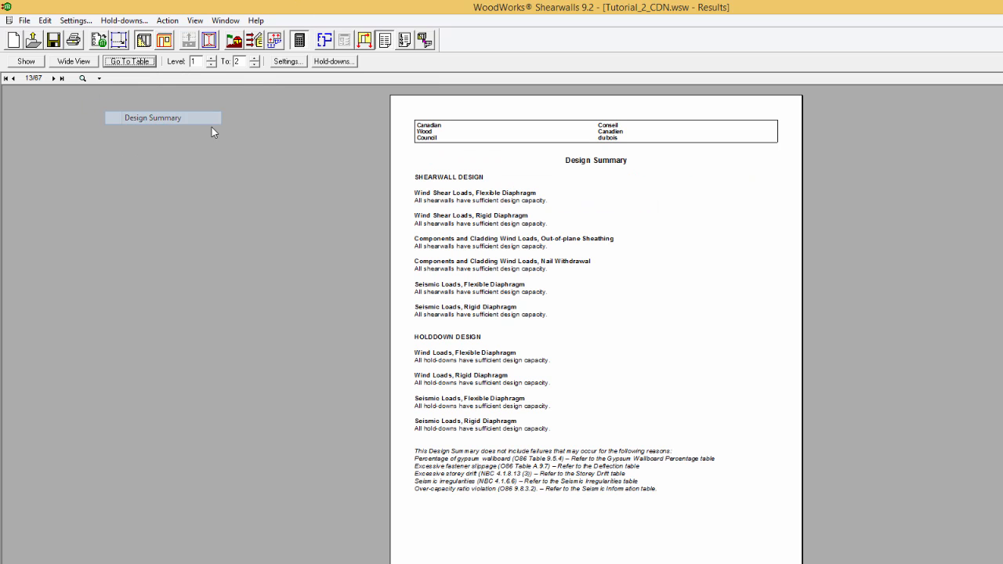
left_click(82, 64)
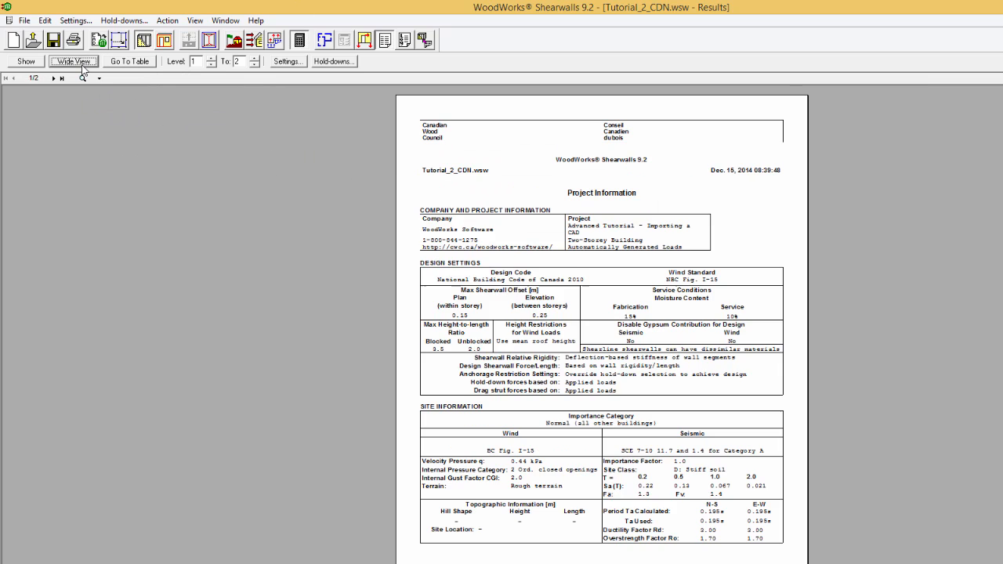
scroll(427, 419, "down", 2)
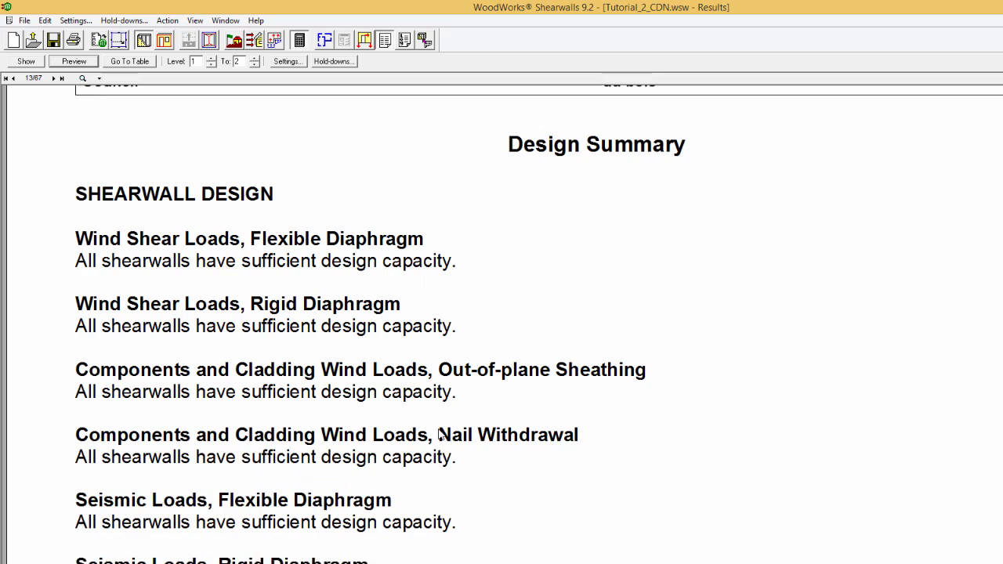
scroll(439, 433, "down", 3)
scroll(438, 433, "down", 6)
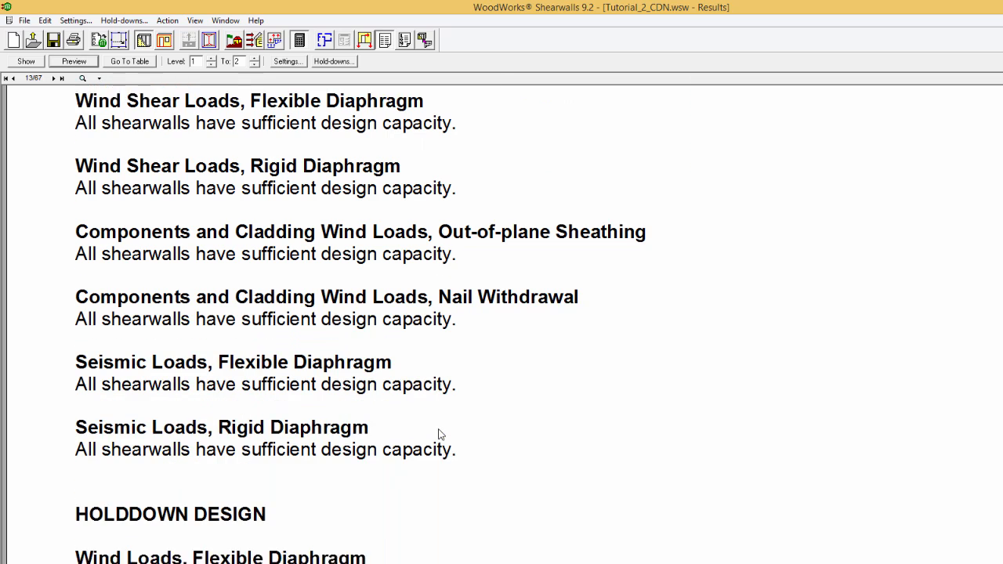
scroll(438, 433, "down", 2)
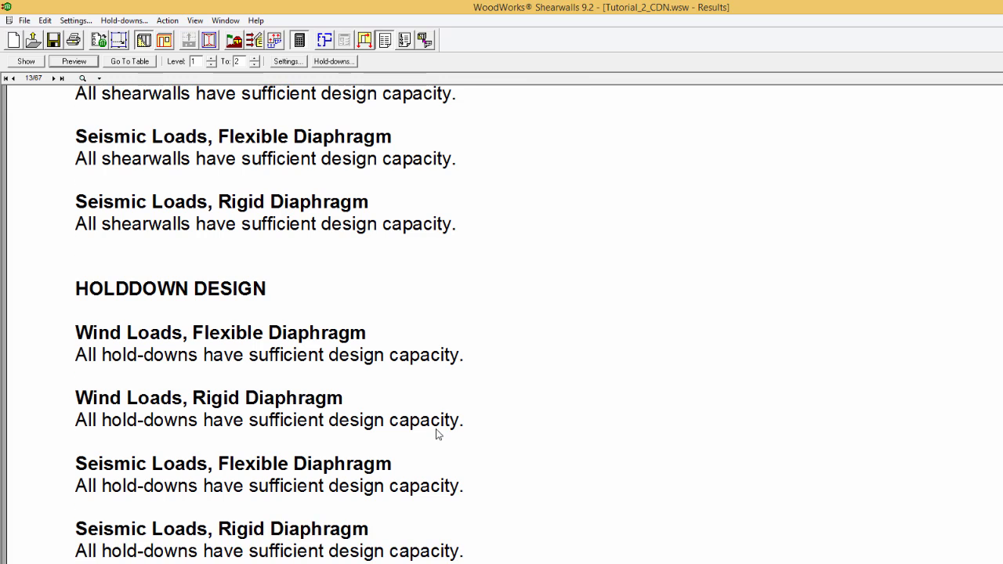
scroll(436, 431, "up", 1)
scroll(436, 435, "up", 1)
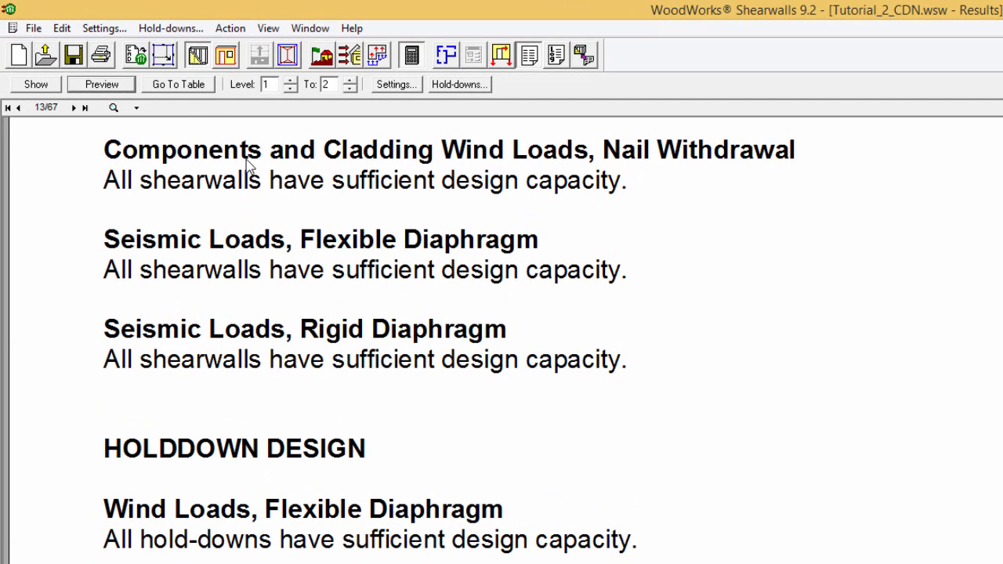
left_click(200, 87)
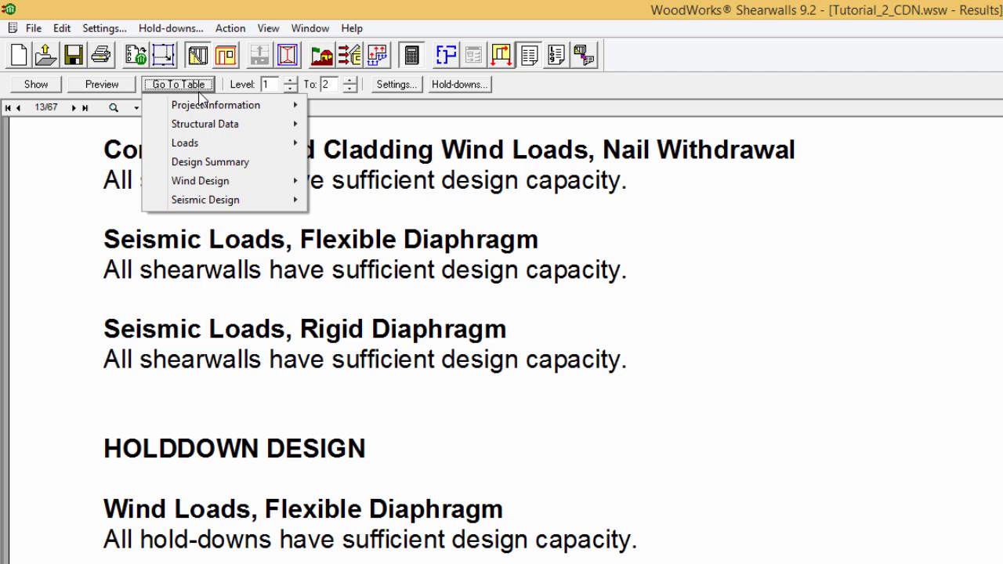